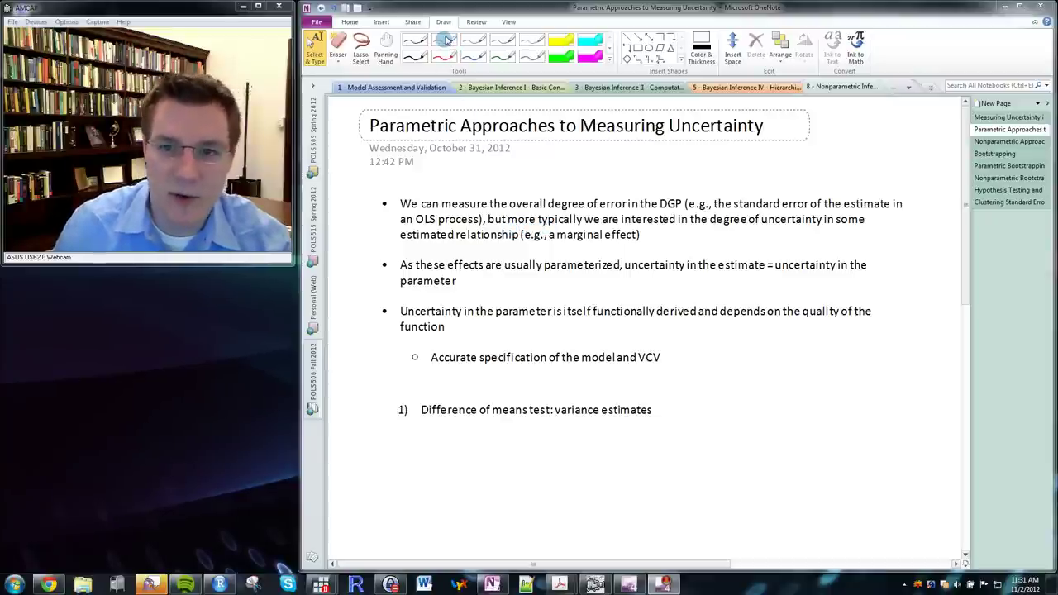
Underline in blue ink "degree of uncertainty in some estimated relationship (e.g., a marginal effect)" and "uncertainty in the estimate = uncertainty in the parameter"
left_click(473, 39)
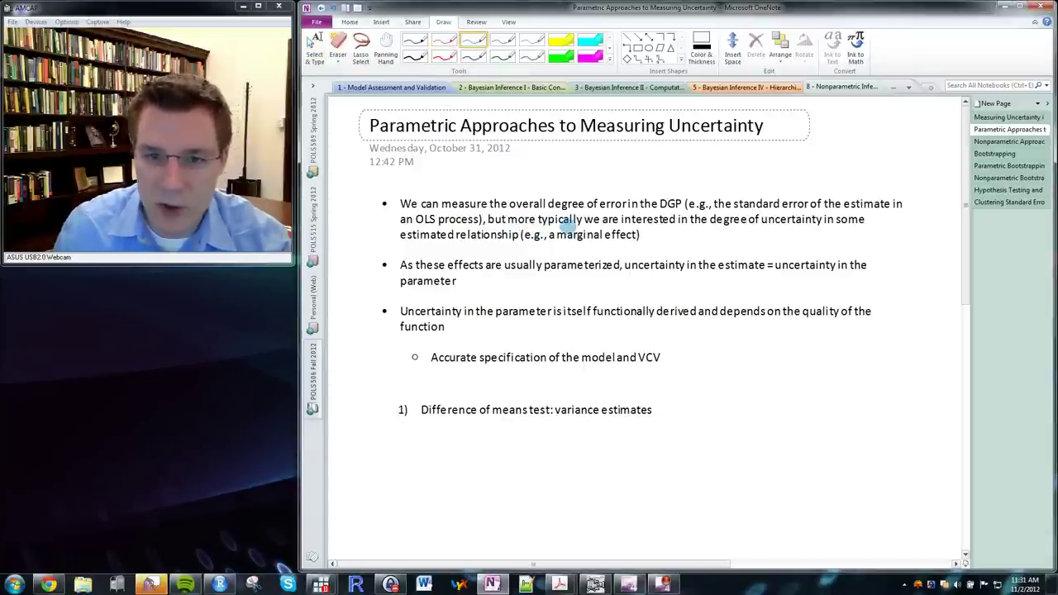
left_click_drag(719, 231, 870, 220)
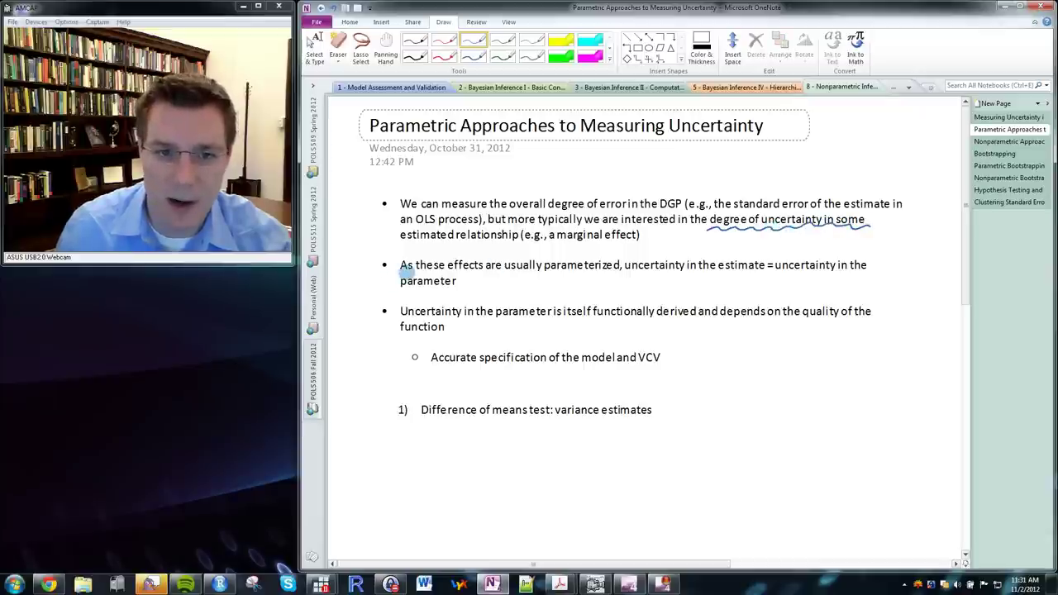
left_click_drag(401, 245, 639, 240)
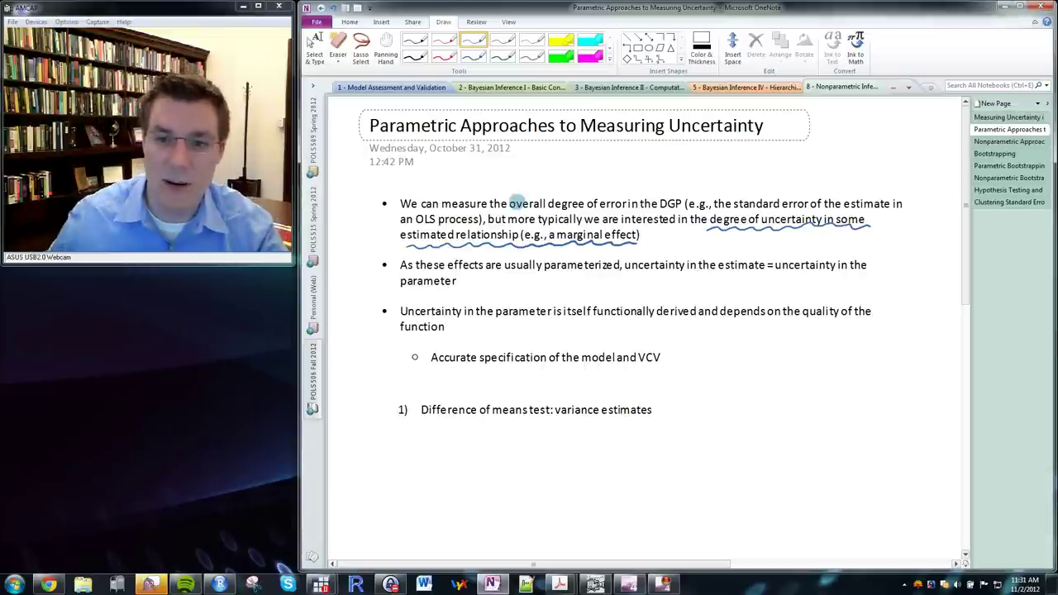
left_click_drag(629, 279, 840, 273)
left_click_drag(396, 295, 462, 294)
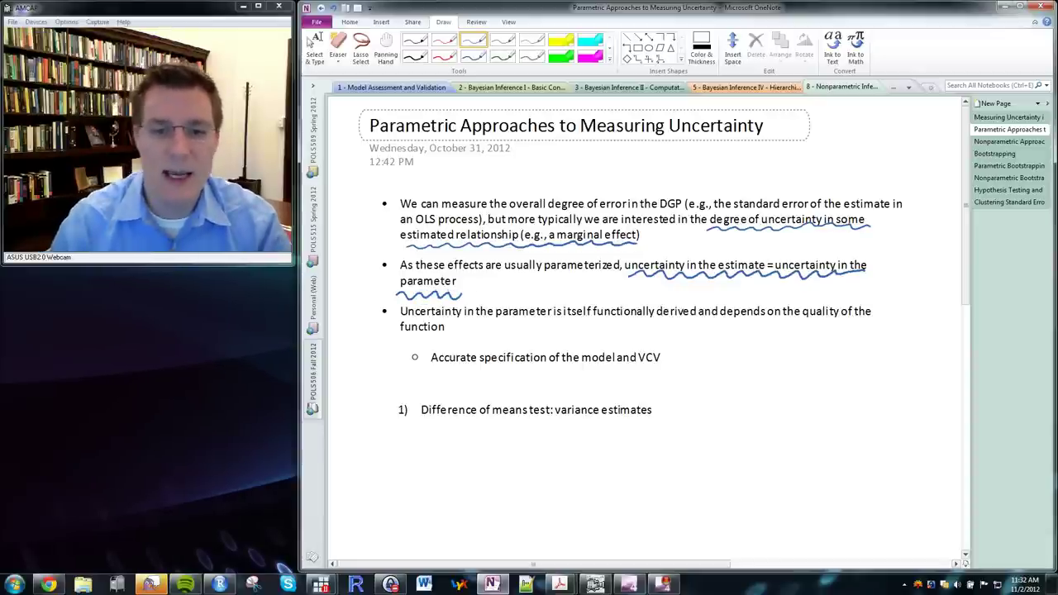
Underline the whole third bullet about uncertainty in the parameter and its sub-bullet "Accurate specification of the model and VCV" in blue
left_click_drag(401, 323, 875, 317)
left_click_drag(403, 334, 451, 335)
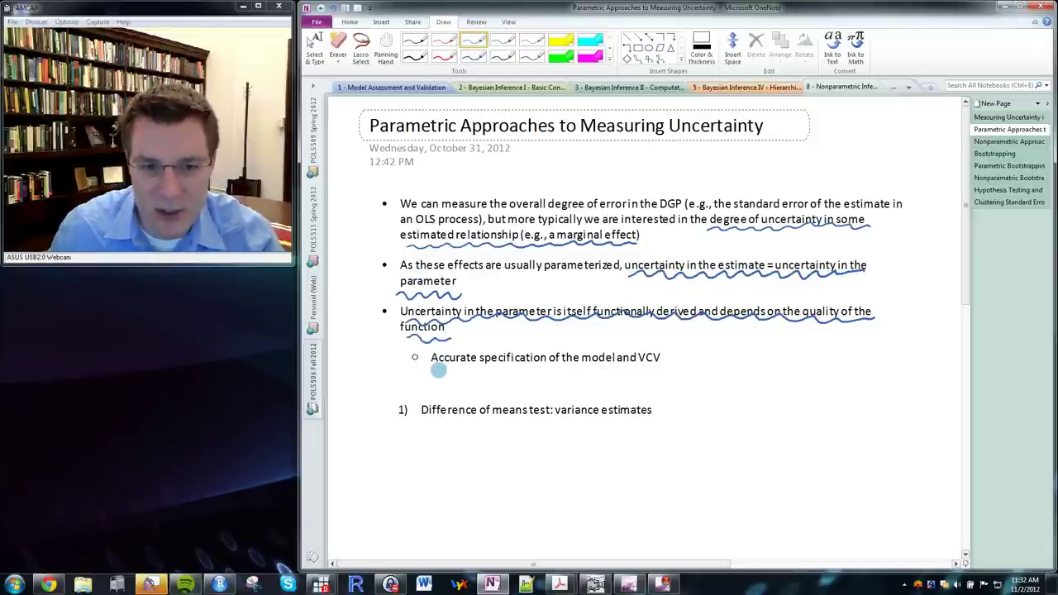
left_click_drag(433, 373, 671, 357)
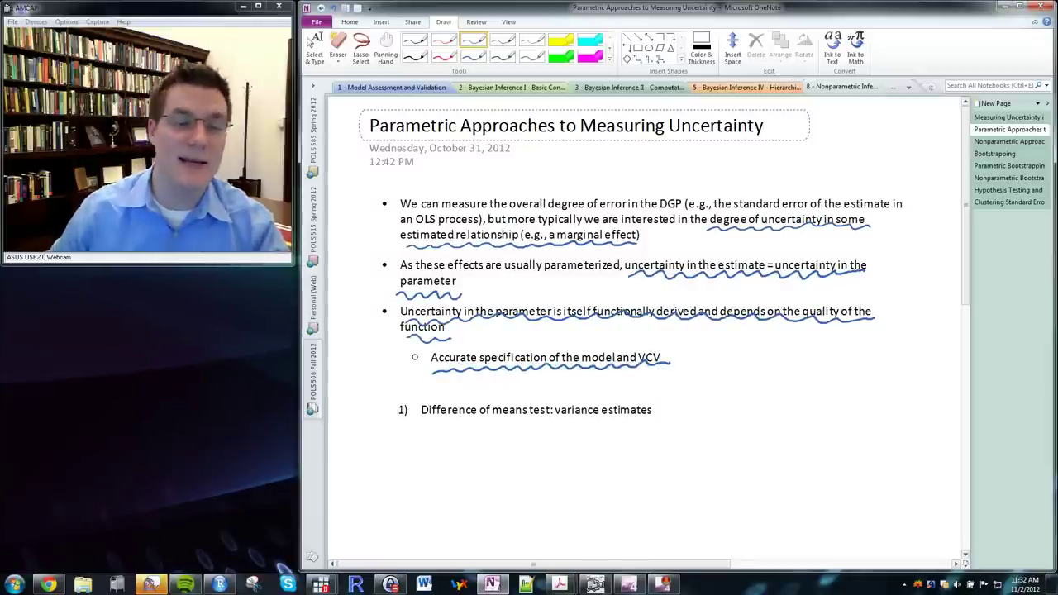
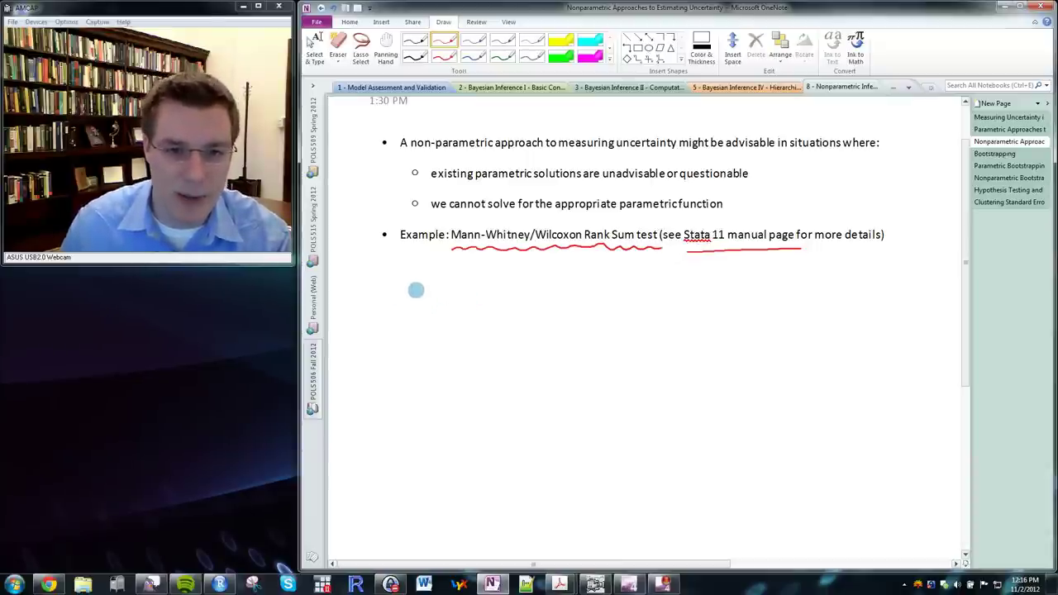
Handwrite "x1 ~ x2" in red below the Mann-Whitney example, with the question "are the medians of x1 and x2 the same?" underneath
left_click_drag(400, 287, 412, 298)
mouse_move(412, 287)
left_mouse_down()
mouse_move(400, 298)
mouse_move(420, 300)
left_mouse_up()
left_click_drag(627, 283, 637, 294)
mouse_move(637, 284)
left_mouse_down()
mouse_move(627, 295)
mouse_move(653, 302)
left_mouse_up()
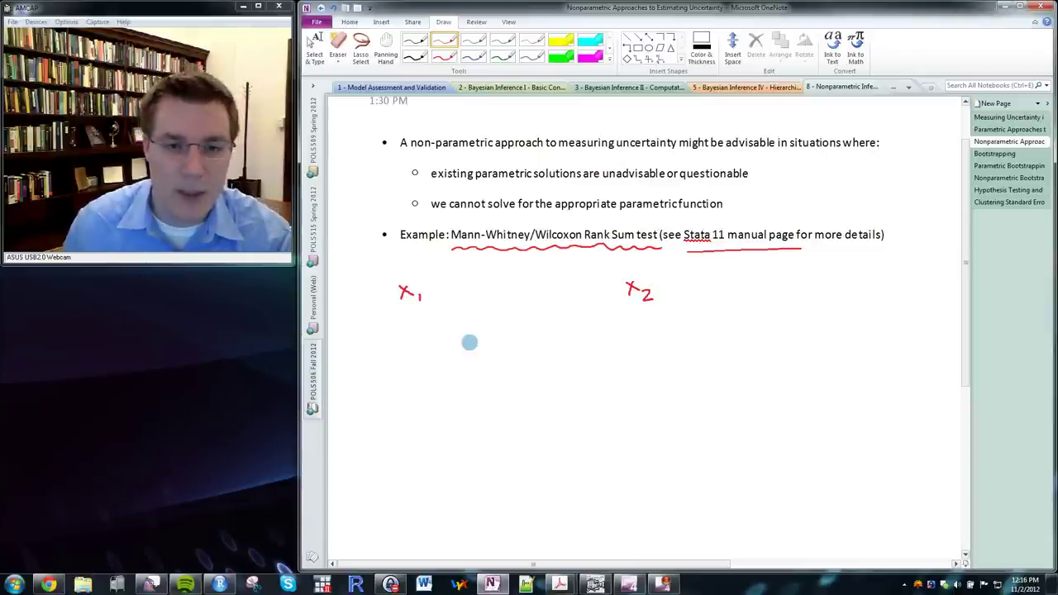
left_click_drag(495, 293, 525, 286)
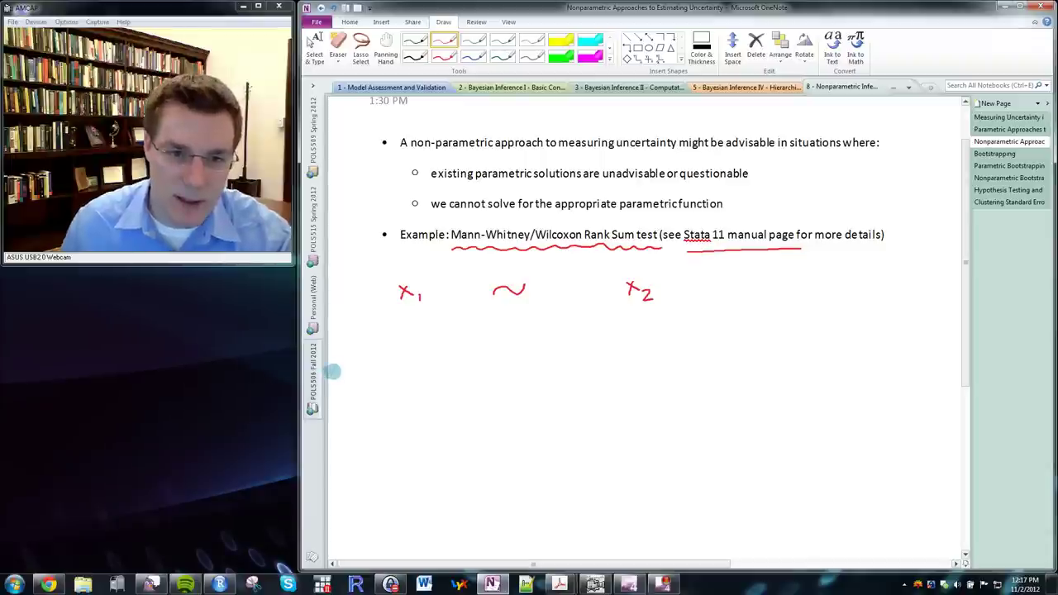
mouse_move(380, 335)
left_mouse_down()
mouse_move(506, 331)
mouse_move(554, 344)
mouse_move(567, 325)
mouse_move(586, 334)
mouse_move(663, 319)
mouse_move(800, 323)
left_mouse_up()
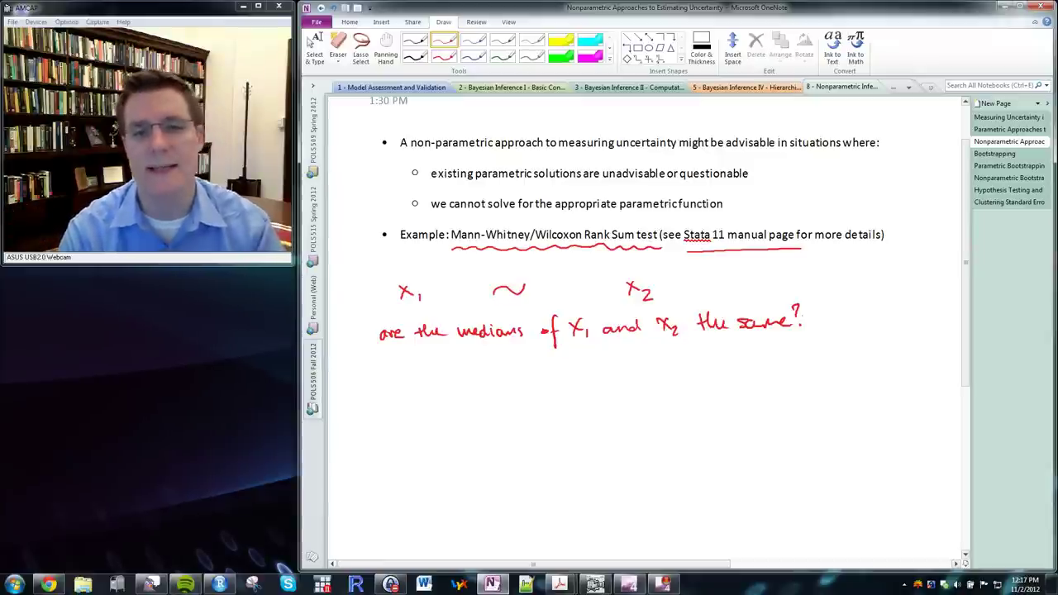
Handwrite the two column headings X and Z in red, spaced apart below the medians question
key("Escape")
scroll(818, 304, "down", 5)
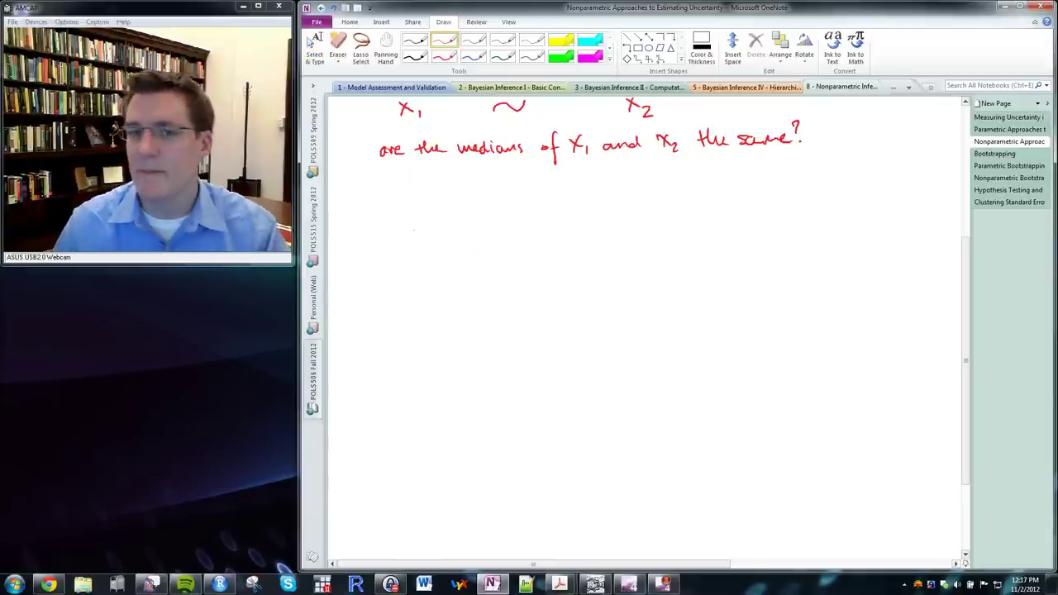
left_click(315, 48)
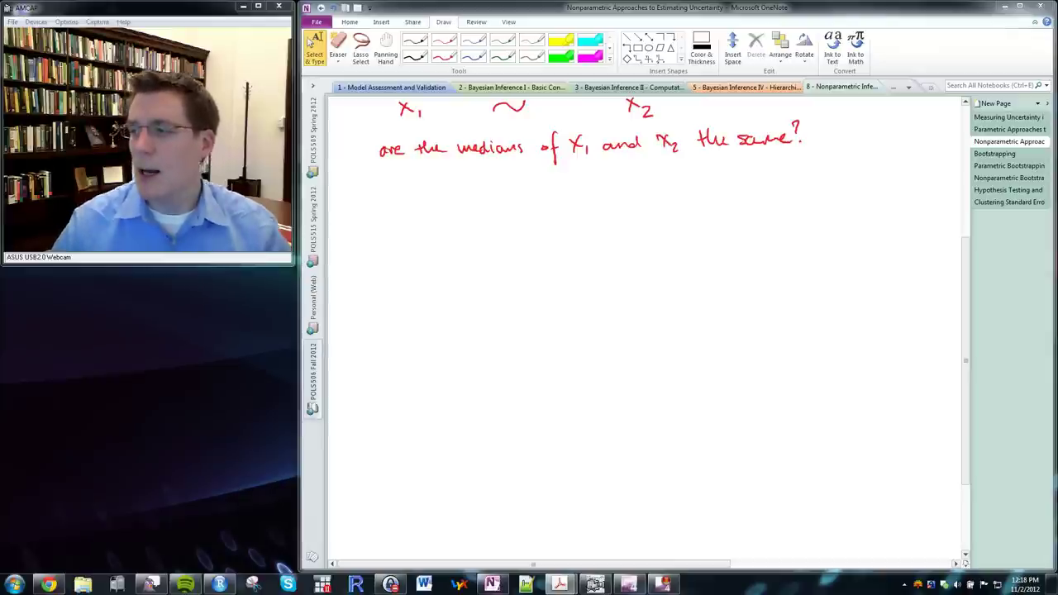
left_click(387, 329)
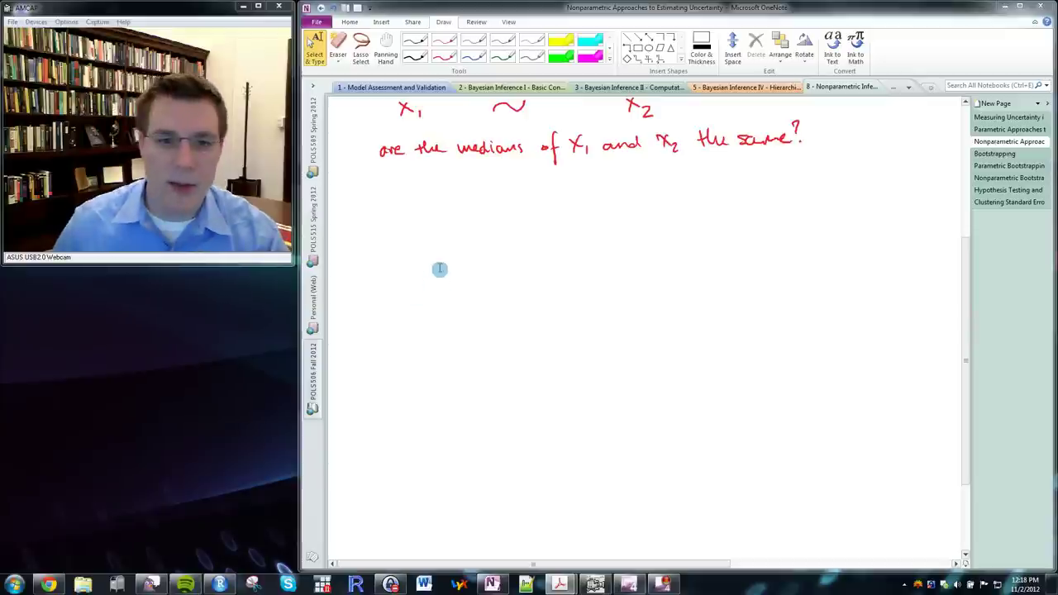
left_click(444, 41)
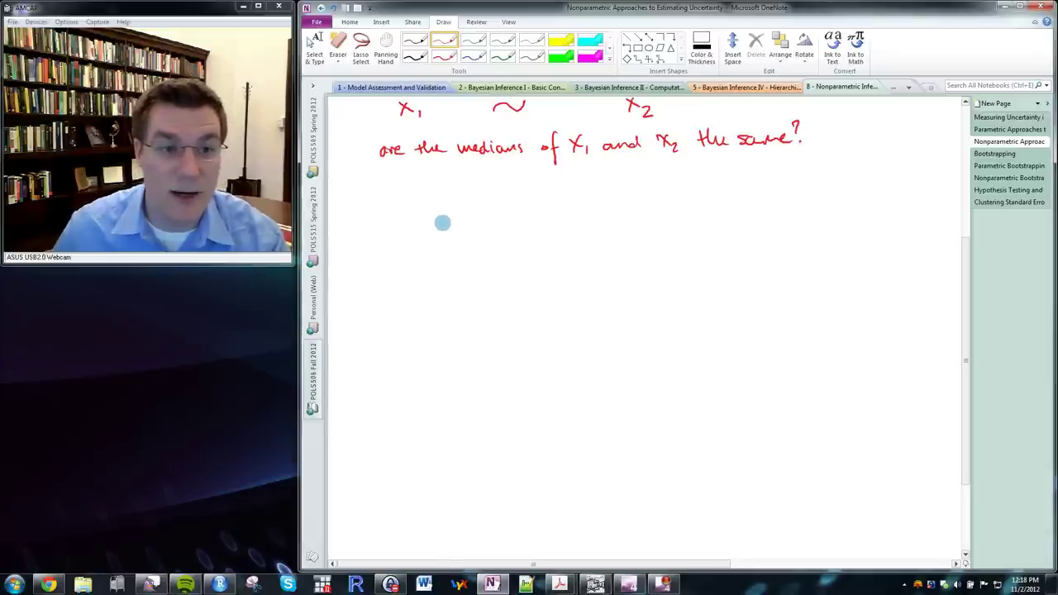
mouse_move(434, 211)
left_mouse_down()
mouse_move(449, 226)
mouse_move(436, 226)
left_mouse_up()
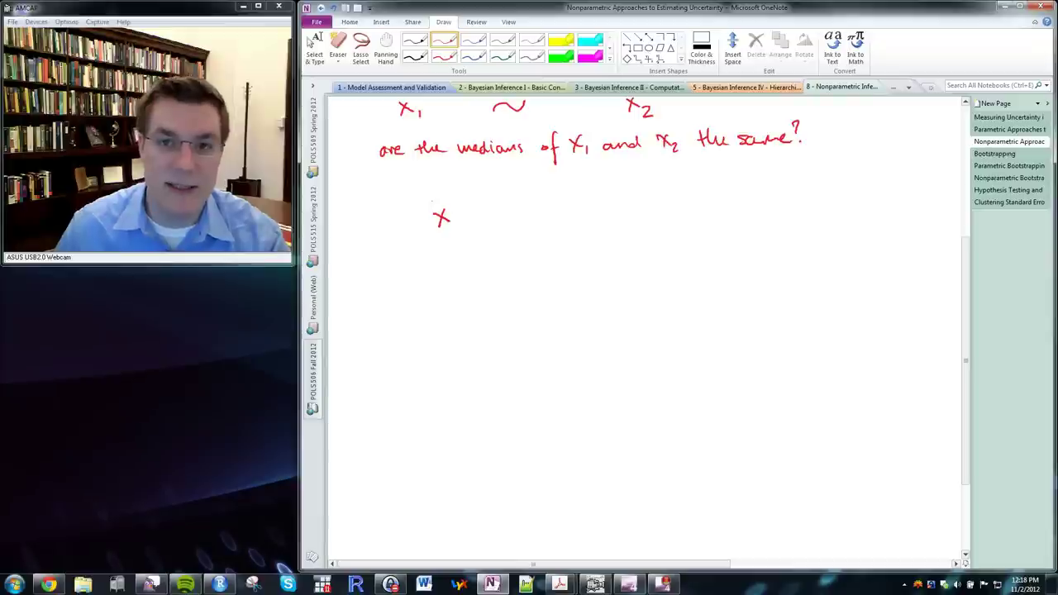
left_click_drag(651, 201, 666, 213)
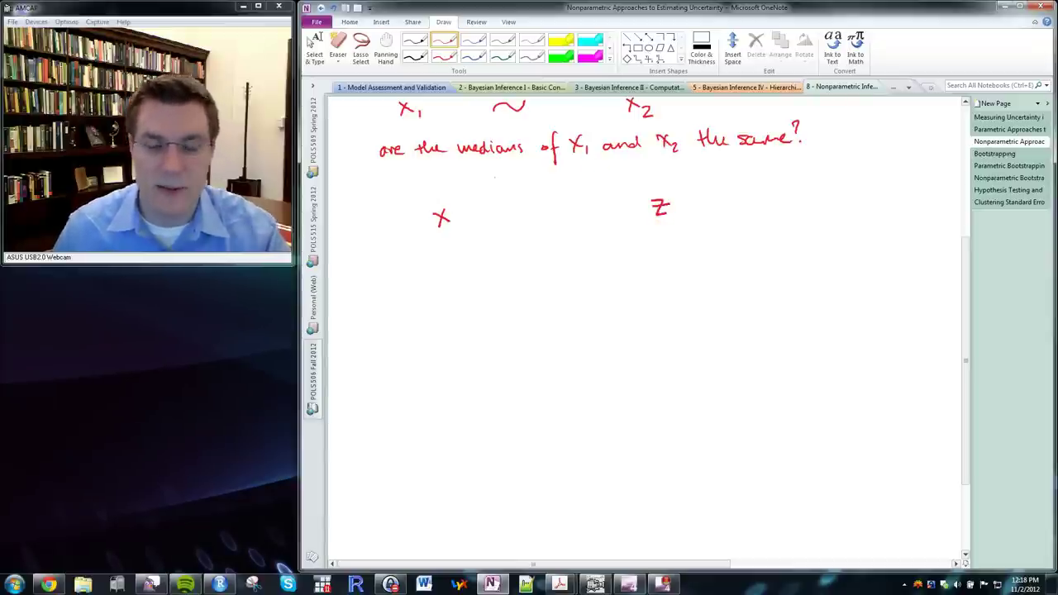
Erase x1 and x2 on either side of the tilde and handwrite X and Z in red in their place
scroll(495, 176, "up", 1)
left_click(338, 47)
left_click_drag(398, 168, 419, 177)
left_click_drag(633, 146, 637, 162)
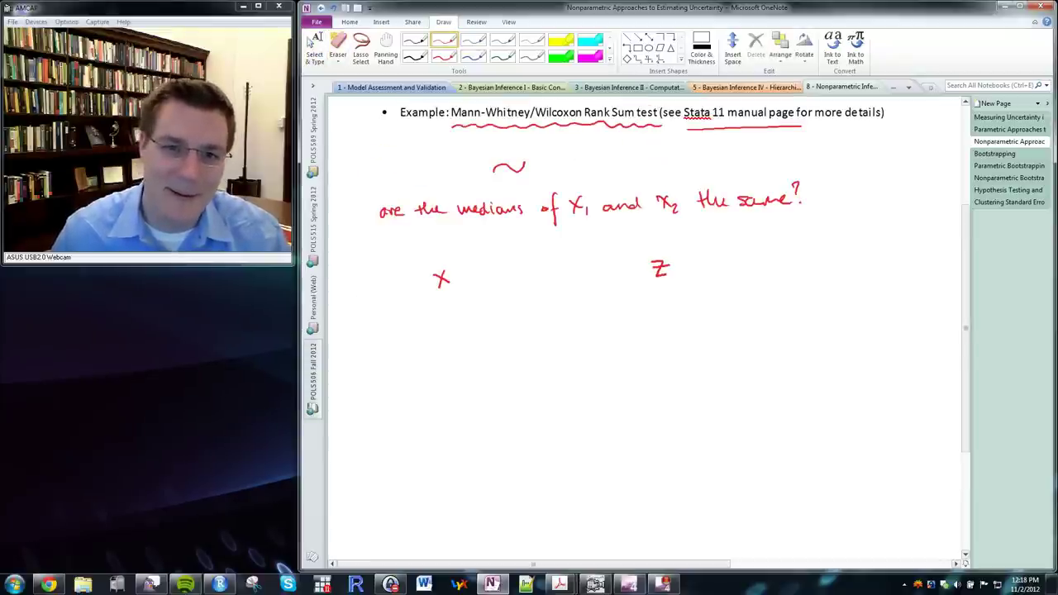
mouse_move(445, 153)
left_mouse_down()
mouse_move(465, 170)
mouse_move(446, 170)
left_mouse_up()
left_click_drag(564, 154, 581, 169)
left_click_drag(566, 162, 578, 162)
Replace x1 and x2 in the handwritten medians question with X and Z in red ink
key("ctrl+shift+e")
left_click_drag(598, 206, 570, 216)
left_click_drag(665, 183, 675, 208)
key("ctrl+shift+p")
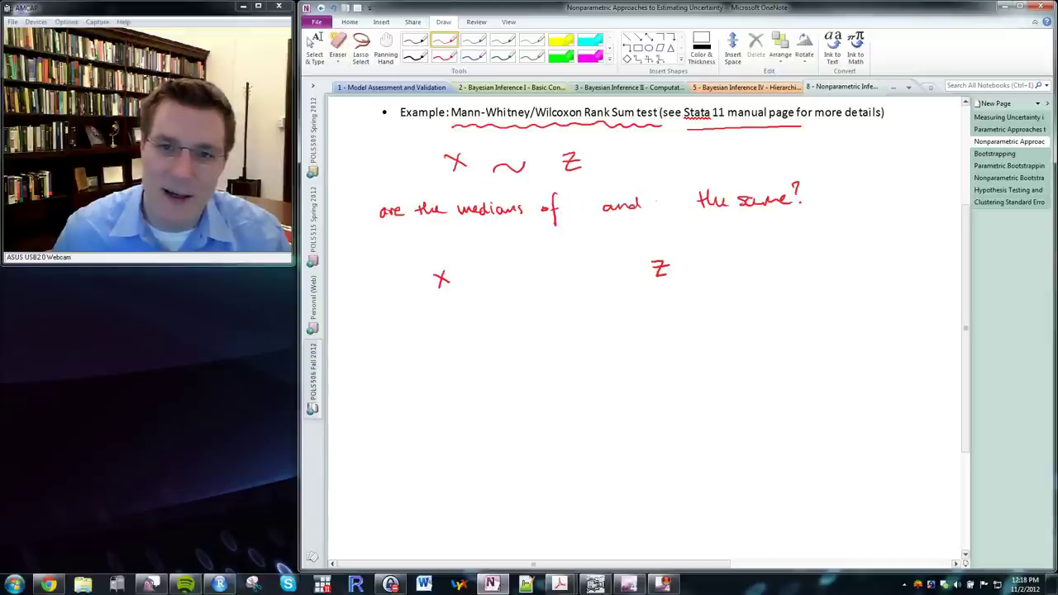
left_click_drag(571, 198, 585, 217)
left_click_drag(586, 197, 572, 217)
left_click_drag(650, 195, 667, 212)
left_click_drag(652, 203, 657, 201)
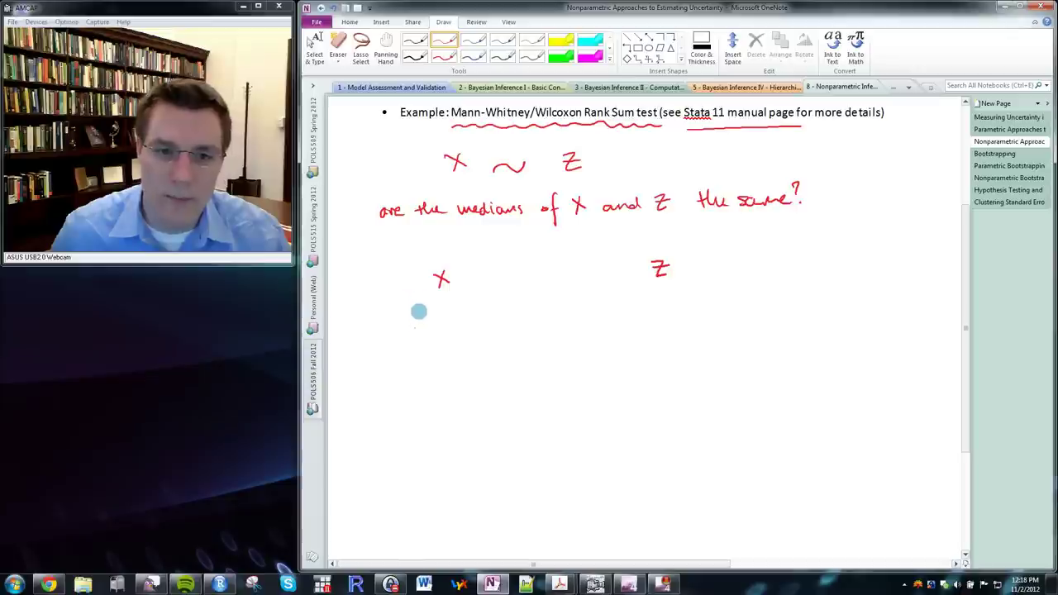
Draw a red line under the X heading and handwrite the values "x1, x2, x3, ..., xn" below it
left_click_drag(376, 301, 511, 286)
mouse_move(384, 327)
left_mouse_down()
mouse_move(395, 335)
mouse_move(384, 336)
left_mouse_up()
mouse_move(401, 328)
left_mouse_down()
mouse_move(429, 336)
mouse_move(417, 337)
left_mouse_up()
left_click_drag(430, 332, 436, 338)
mouse_move(443, 322)
left_mouse_down()
mouse_move(455, 331)
mouse_move(444, 332)
left_mouse_up()
mouse_move(457, 325)
left_mouse_down()
mouse_move(467, 333)
mouse_move(513, 321)
left_mouse_up()
left_click(477, 322)
left_click(483, 322)
left_click(488, 321)
mouse_move(513, 311)
left_mouse_down()
mouse_move(505, 321)
mouse_move(526, 321)
left_mouse_up()
Draw a red line under the Z heading and handwrite the values "z1, z2, ..., zm" below it
left_click_drag(599, 295, 715, 284)
left_click_drag(622, 316, 633, 326)
left_click_drag(649, 322, 680, 326)
mouse_move(689, 319)
left_mouse_down()
mouse_move(715, 322)
mouse_move(726, 308)
mouse_move(751, 315)
left_mouse_up()
left_click(696, 312)
left_click(701, 311)
left_click(706, 310)
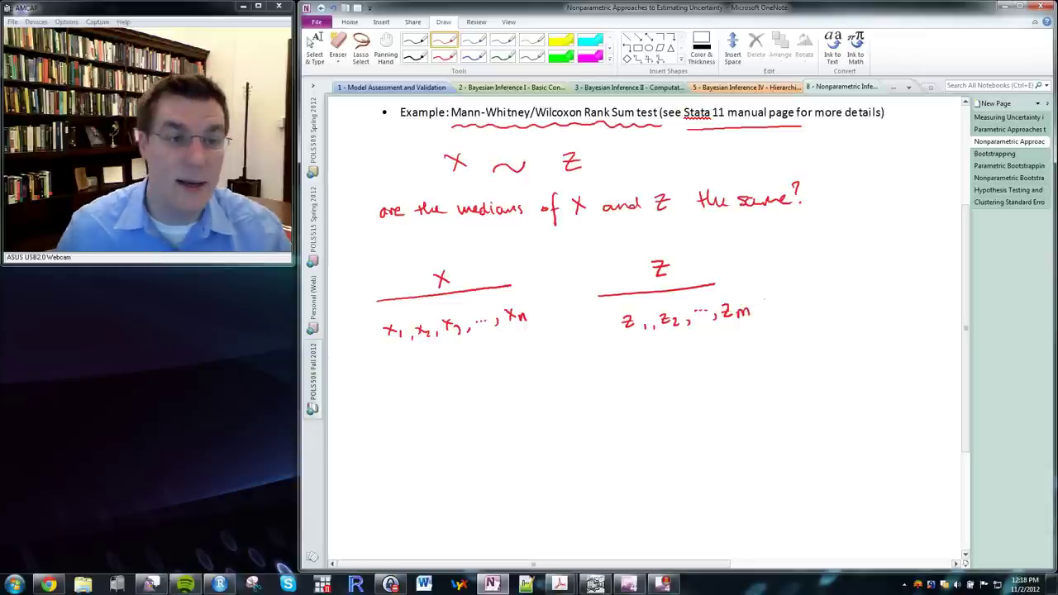
Underline x1 in the X list and z1 in the Z list with the green pen
key("Escape")
scroll(770, 296, "down", 2)
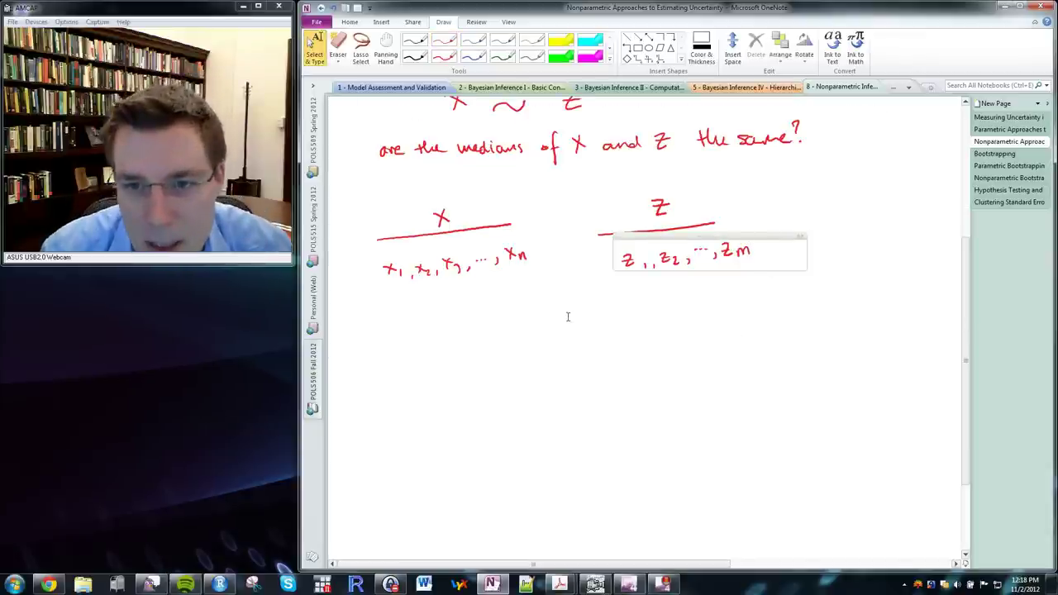
left_click(575, 346)
scroll(576, 347, "down", 2)
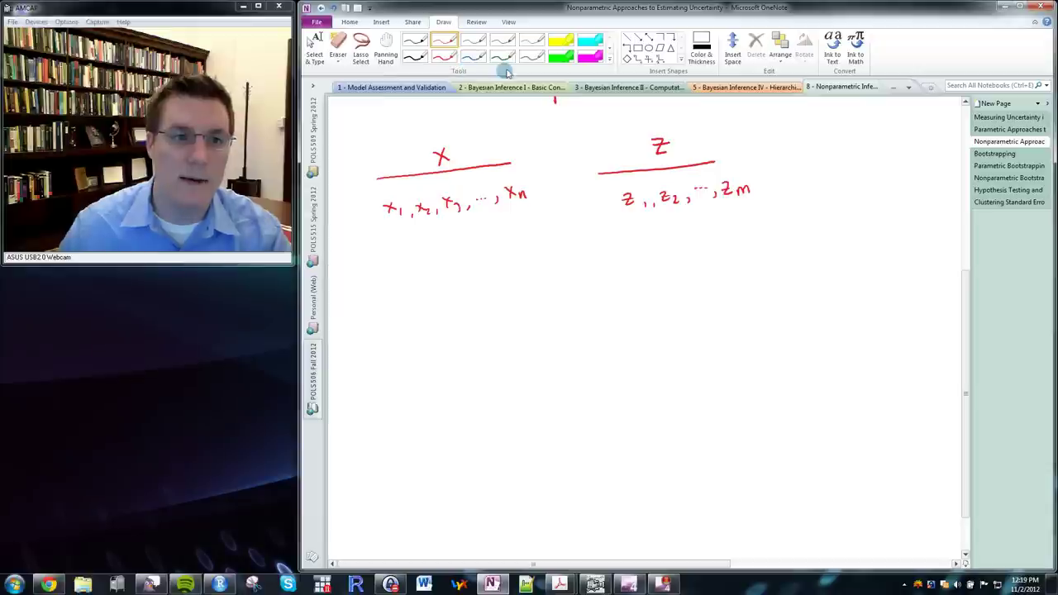
left_click(501, 43)
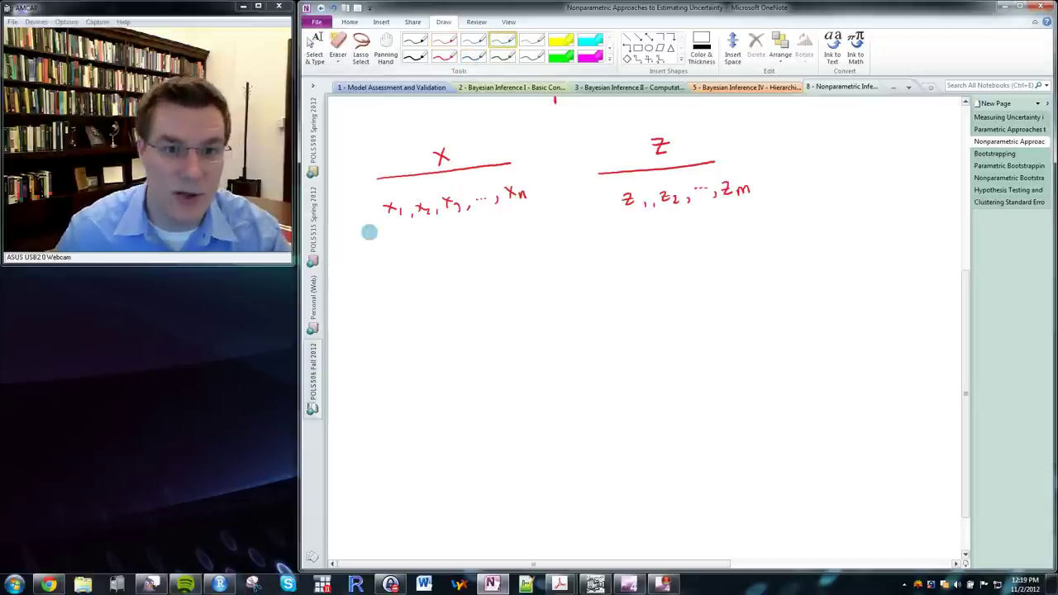
left_click_drag(385, 223, 403, 220)
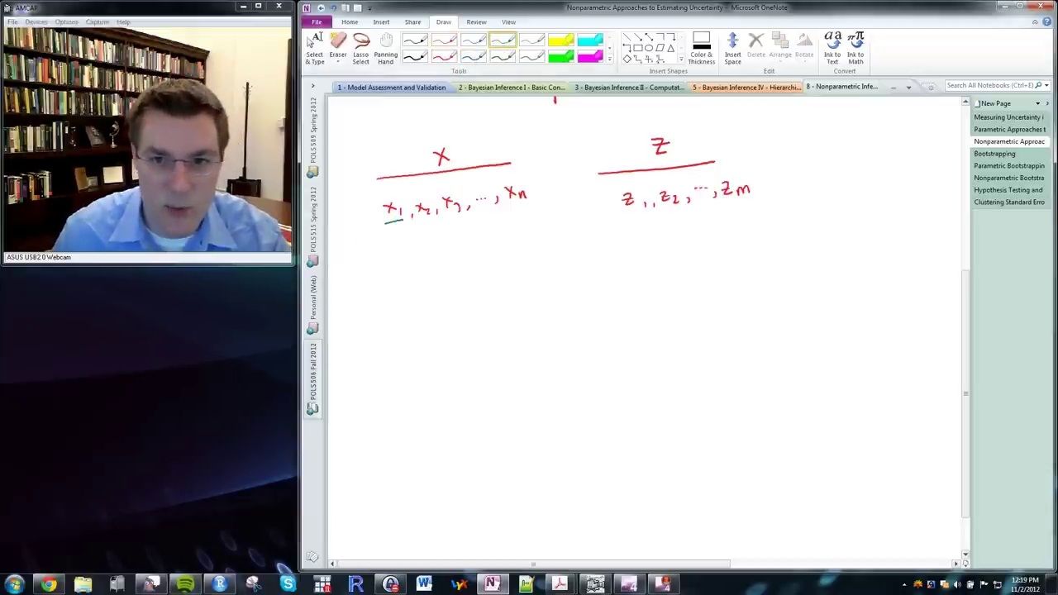
left_click_drag(626, 216, 647, 214)
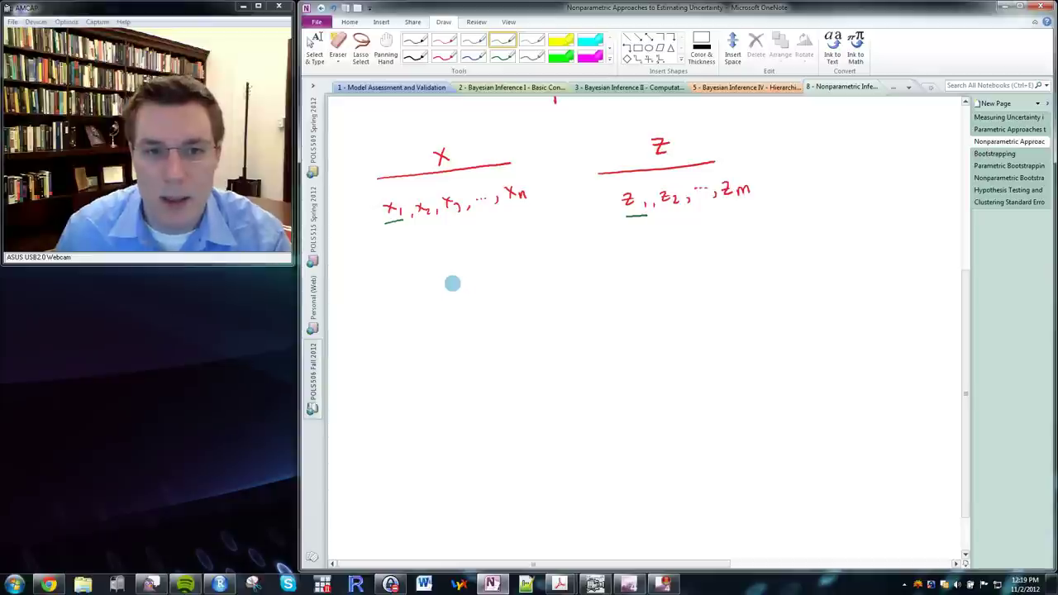
Handwrite in green below the lists the ranking function "R(x1, z1) = 1 if x1 > z1, 0 if not"
mouse_move(447, 273)
left_mouse_down()
mouse_move(478, 293)
mouse_move(480, 274)
mouse_move(507, 291)
mouse_move(521, 273)
mouse_move(523, 284)
mouse_move(579, 269)
left_mouse_up()
left_click_drag(570, 277, 580, 275)
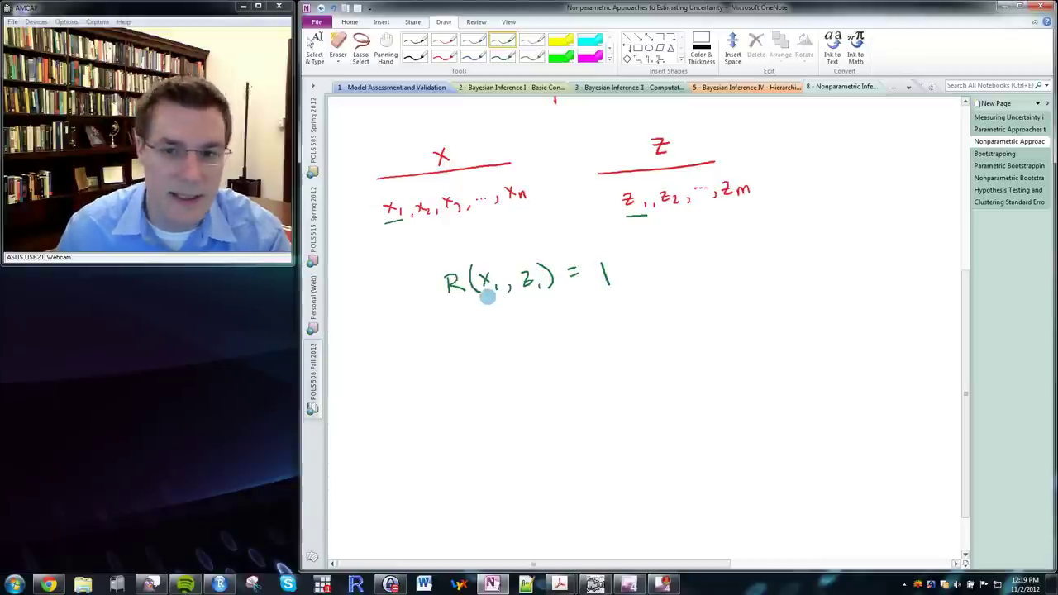
left_click_drag(644, 264, 646, 285)
mouse_move(664, 253)
left_mouse_down()
mouse_move(653, 290)
mouse_move(661, 269)
mouse_move(698, 275)
left_mouse_up()
mouse_move(699, 259)
left_mouse_down()
mouse_move(685, 276)
mouse_move(749, 273)
left_mouse_up()
left_click_drag(753, 263, 753, 276)
left_click_drag(622, 309, 654, 334)
left_click_drag(670, 295, 660, 335)
left_click_drag(653, 313, 709, 309)
left_click_drag(718, 298, 718, 313)
left_click_drag(710, 304, 731, 306)
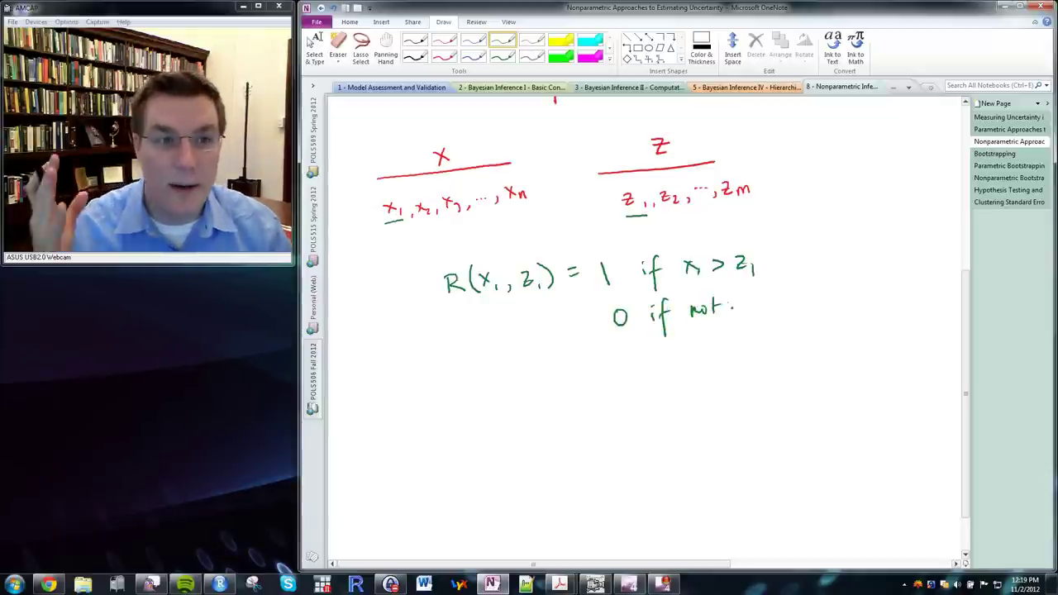
Handwrite the statistic "U = Σ R(xi, zj)" in green below the ranking function
scroll(727, 303, "down", 2)
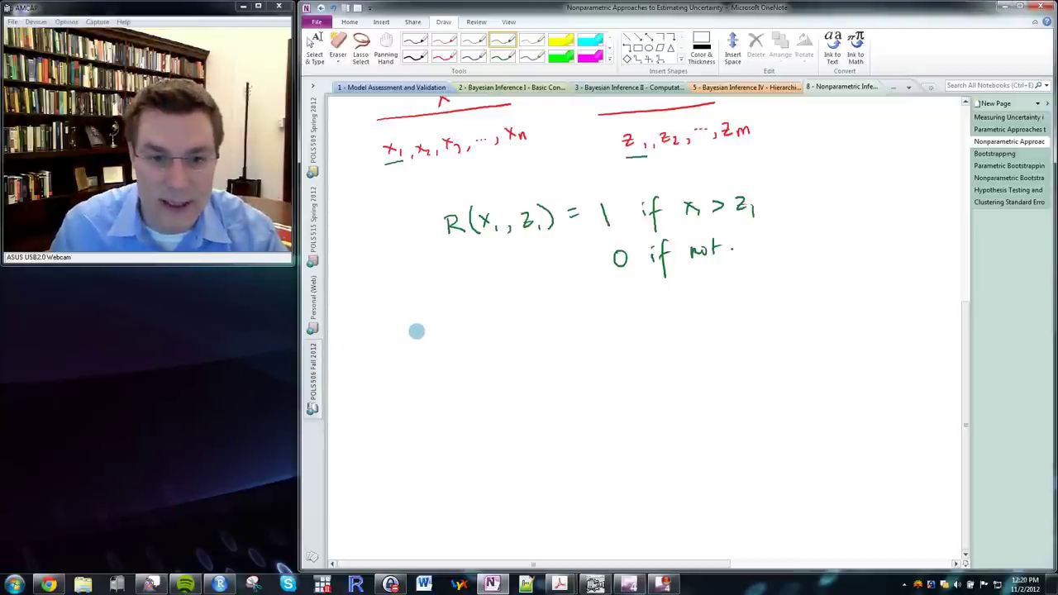
mouse_move(425, 316)
left_mouse_down()
mouse_move(433, 341)
mouse_move(443, 317)
mouse_move(484, 325)
left_mouse_up()
left_click_drag(473, 331, 491, 329)
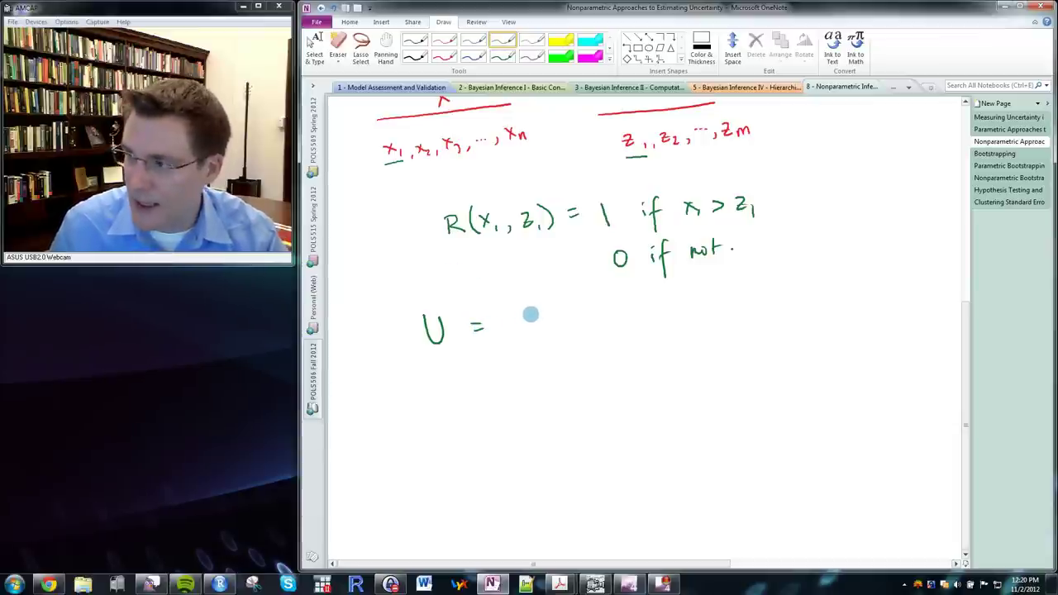
mouse_move(531, 314)
left_mouse_down()
mouse_move(512, 321)
mouse_move(533, 339)
mouse_move(592, 333)
left_mouse_up()
left_click_drag(594, 318, 582, 334)
mouse_move(602, 324)
left_mouse_down()
mouse_move(628, 336)
mouse_move(633, 308)
mouse_move(648, 335)
left_mouse_up()
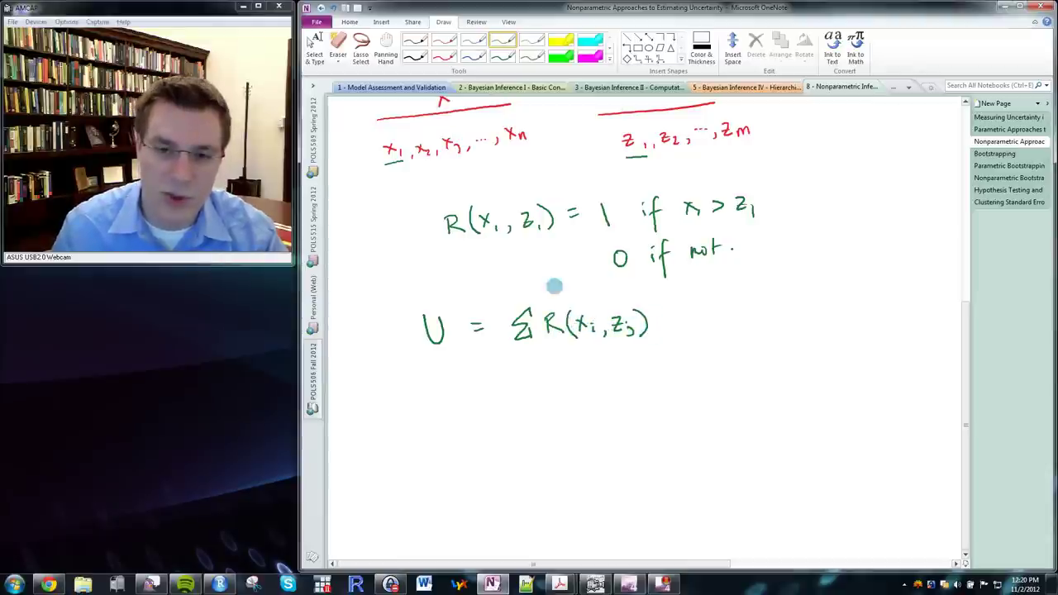
Add the index i under the summation in the U formula and insert a second summation with index j before it
left_click_drag(516, 347, 516, 355)
left_click(515, 343)
left_click_drag(511, 311, 497, 363)
left_click(501, 348)
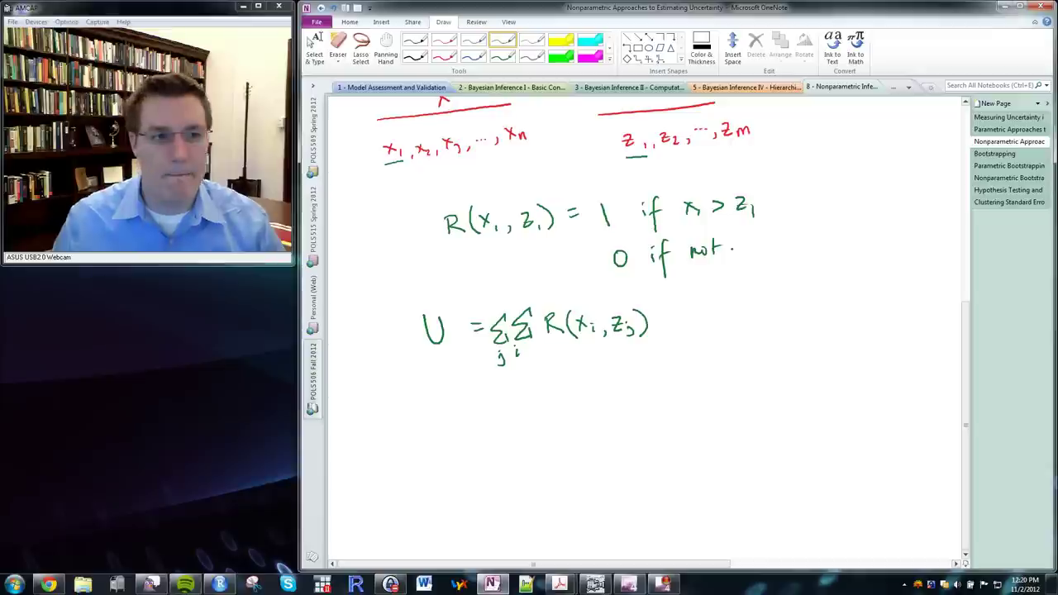
Draw a green separator line below the double-sum U formula
left_click(314, 48)
left_click(384, 281)
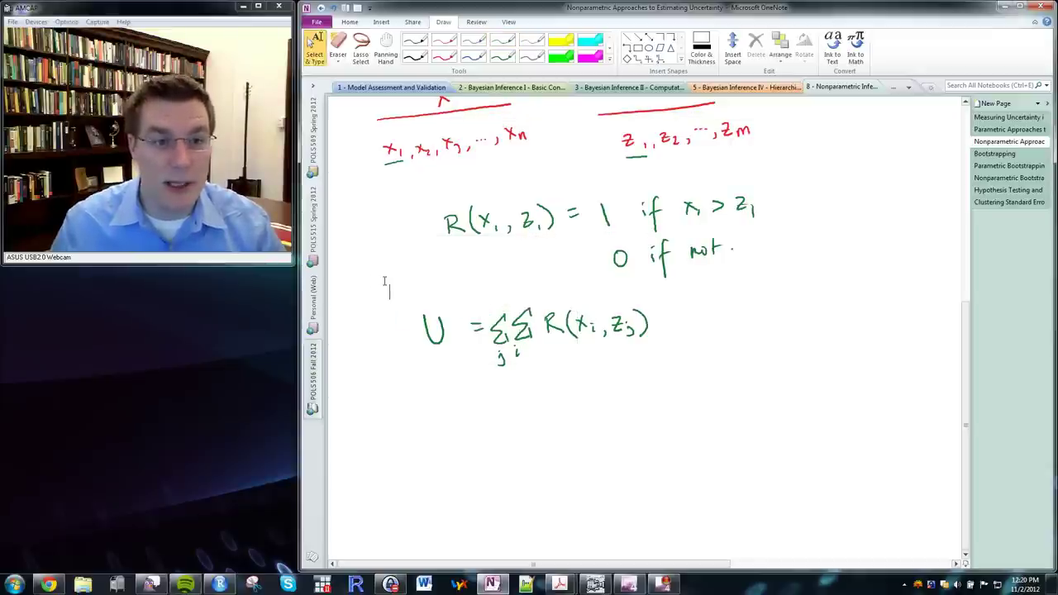
left_click(965, 558)
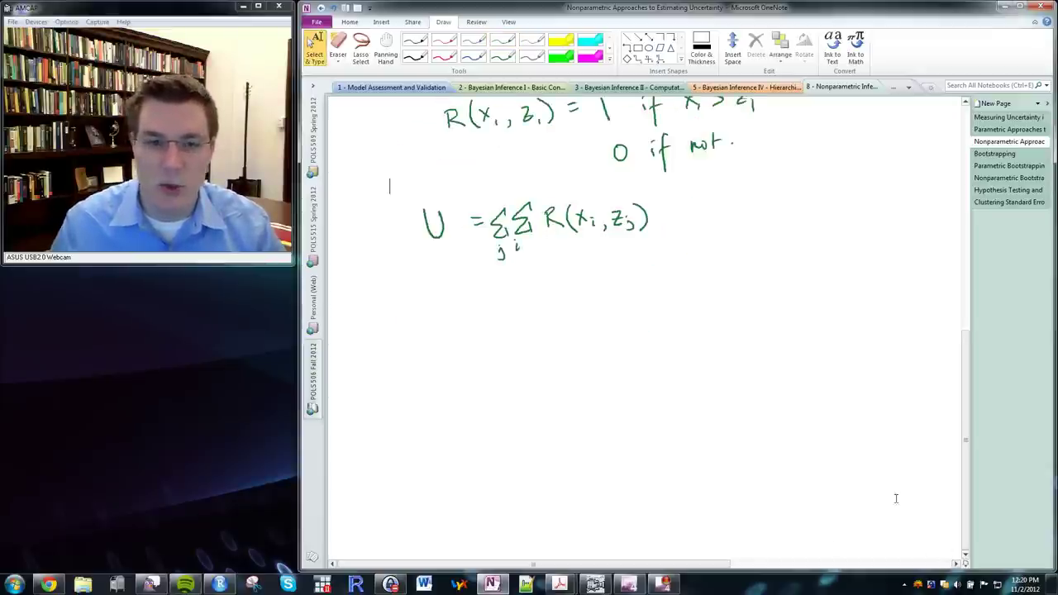
left_click(502, 40)
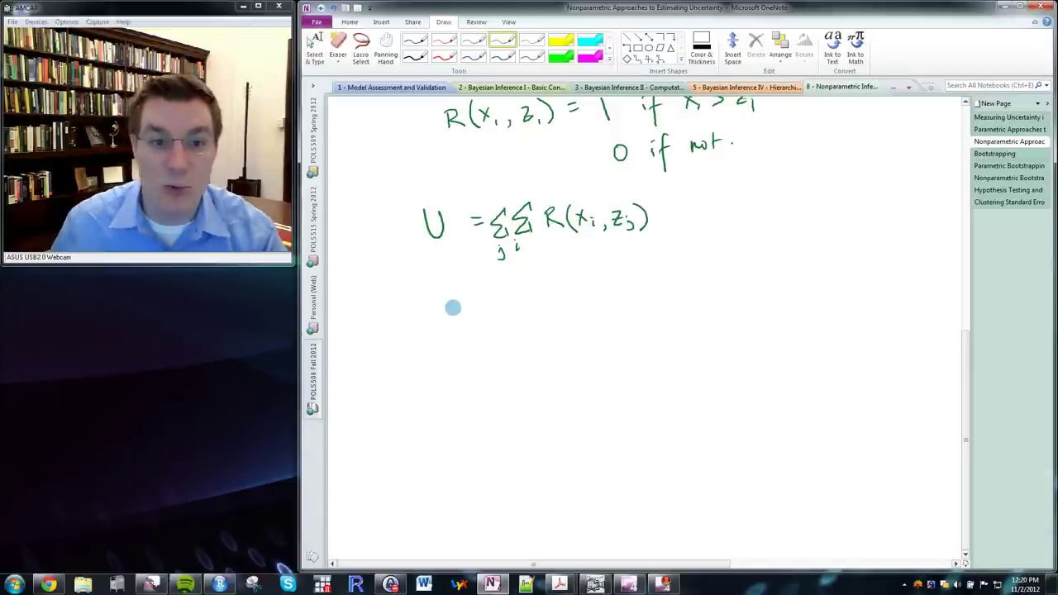
left_click_drag(431, 285, 649, 255)
Handwrite in green below the separator line "U has a distribution under the null given by combinatorics."
mouse_move(463, 328)
left_mouse_down()
mouse_move(451, 331)
mouse_move(463, 336)
left_mouse_up()
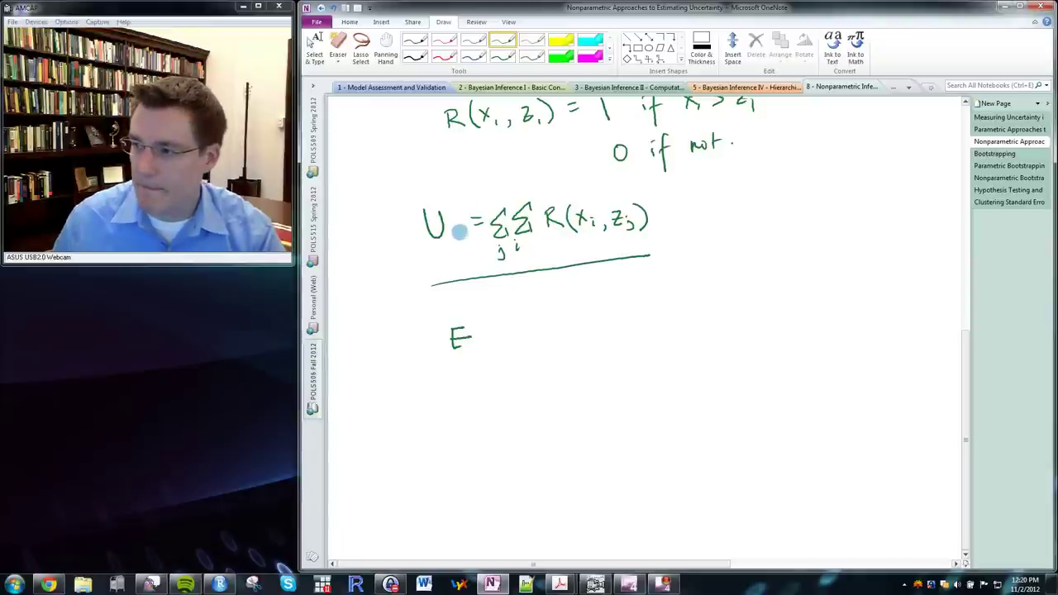
left_click(459, 337)
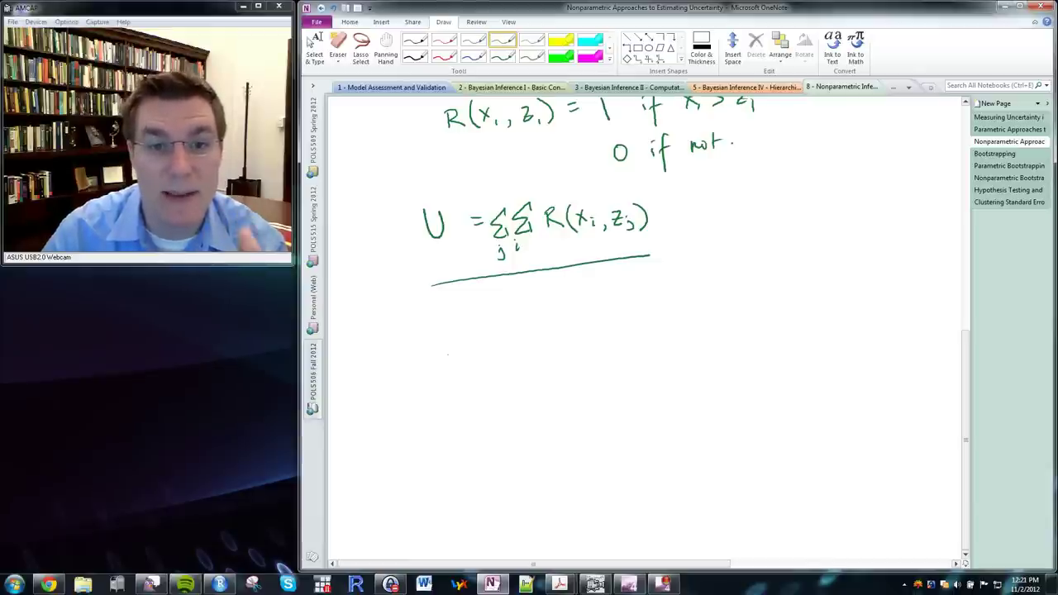
mouse_move(424, 317)
left_mouse_down()
mouse_move(556, 319)
mouse_move(565, 327)
mouse_move(577, 316)
mouse_move(627, 327)
mouse_move(826, 317)
left_mouse_up()
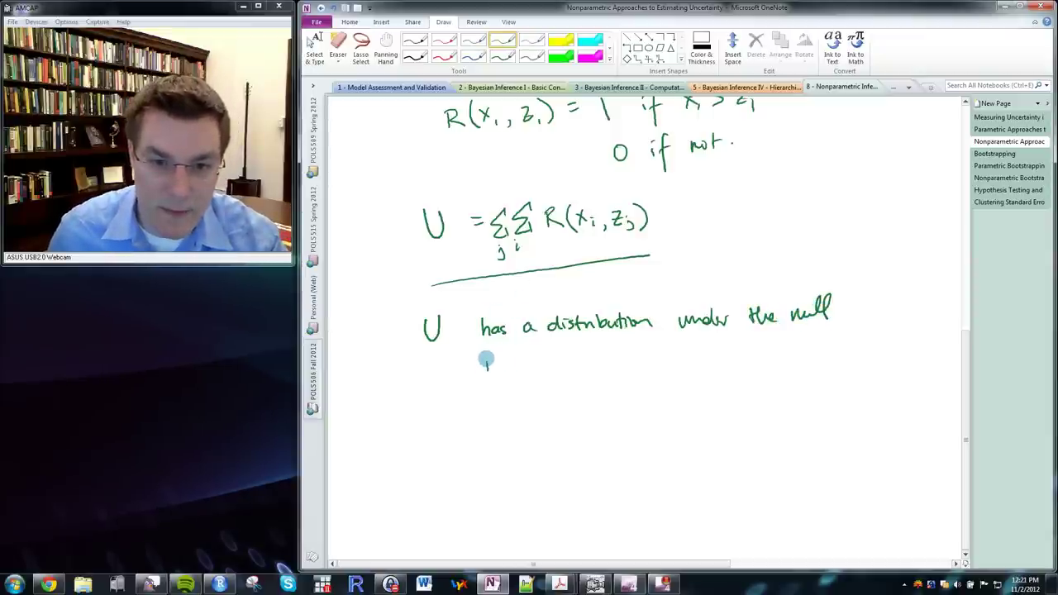
mouse_move(494, 360)
left_mouse_down()
mouse_move(566, 356)
mouse_move(577, 374)
mouse_move(635, 353)
mouse_move(720, 356)
left_mouse_up()
left_click(669, 348)
left_click(735, 357)
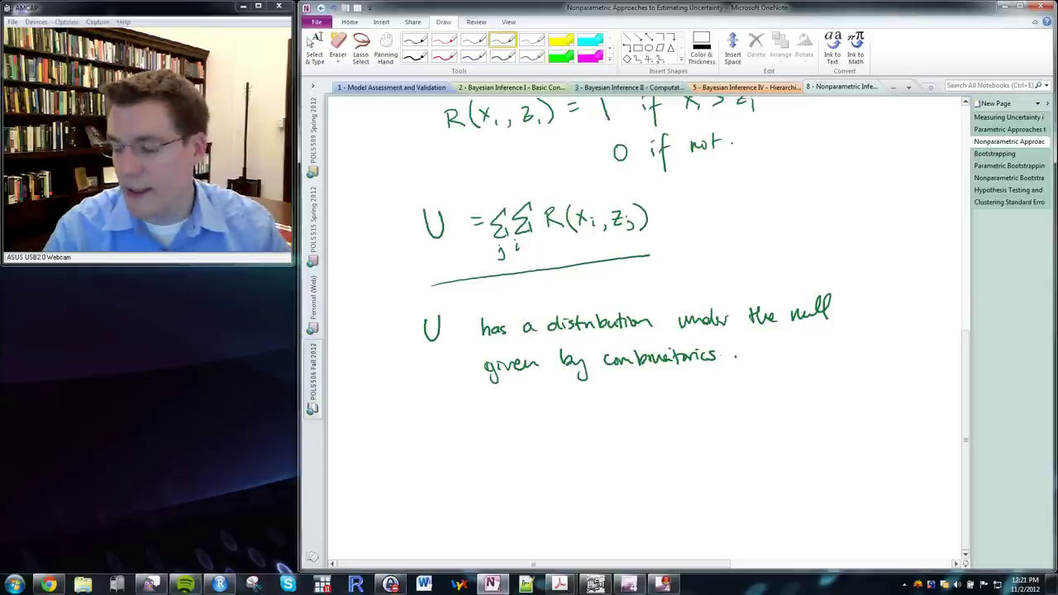
Sketch a green bell curve over a baseline below the distribution note and mark its center with a tick labeled U
left_click(312, 43)
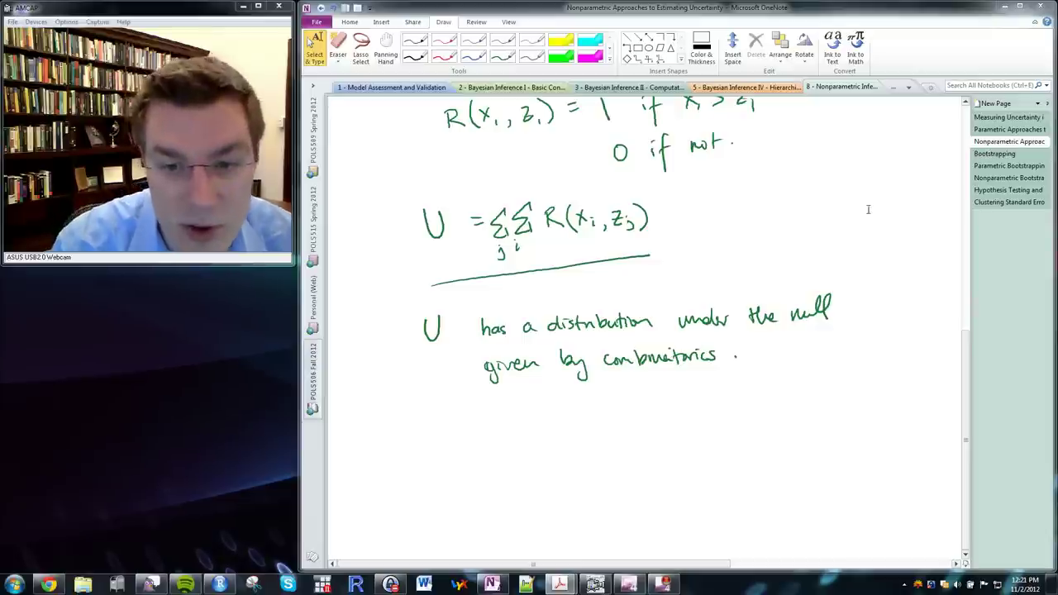
left_click(966, 556)
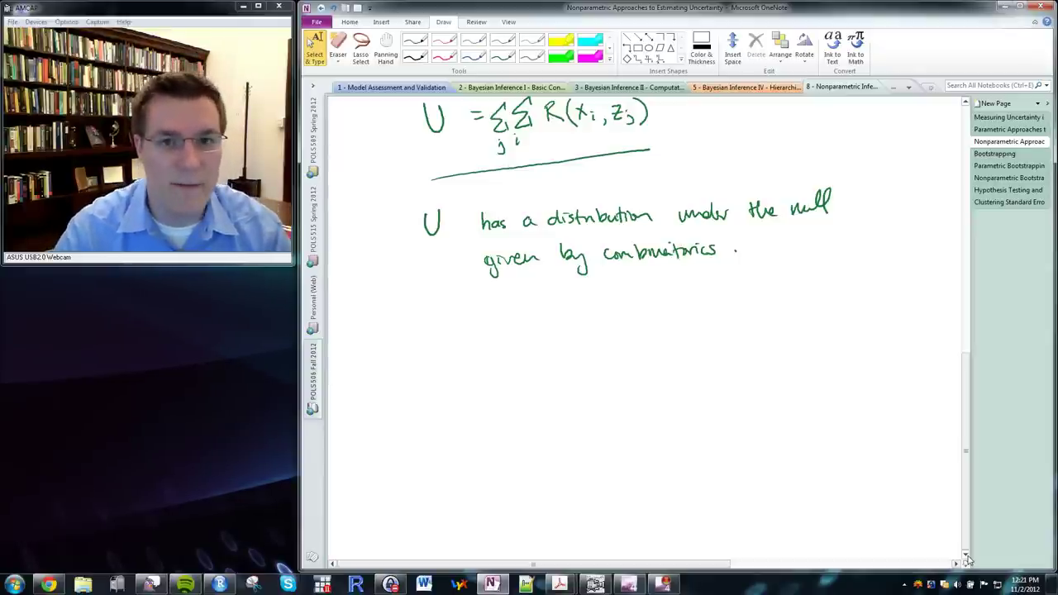
scroll(655, 395, "up", 5)
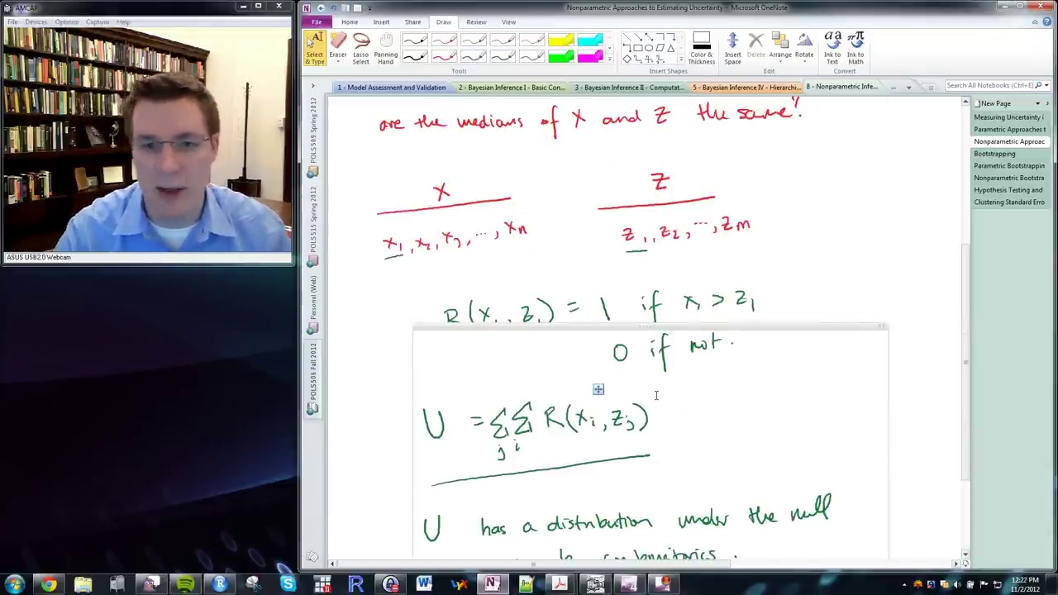
left_click(349, 345)
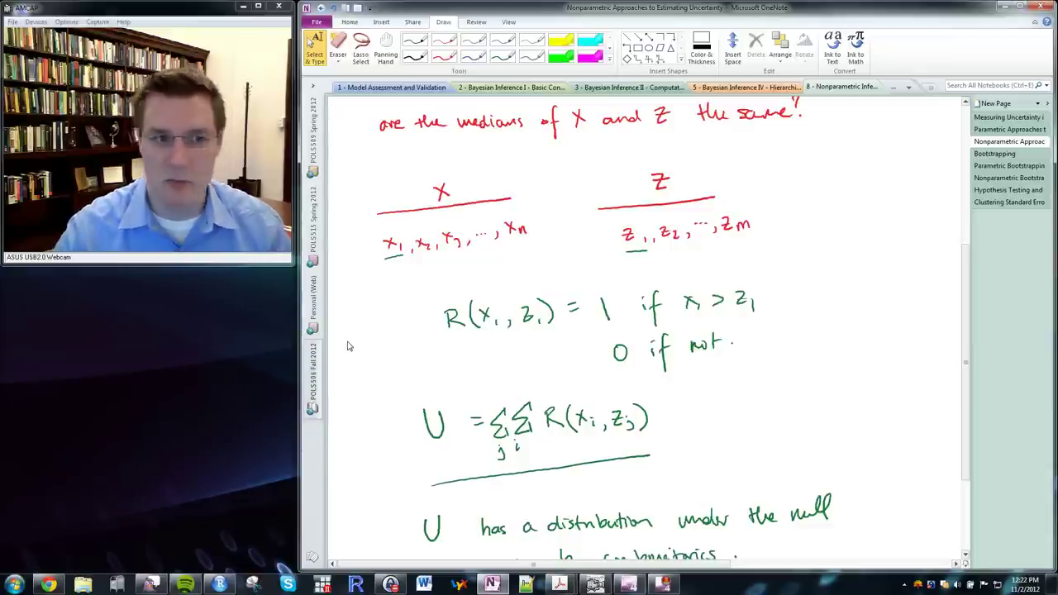
scroll(400, 340, "down", 3)
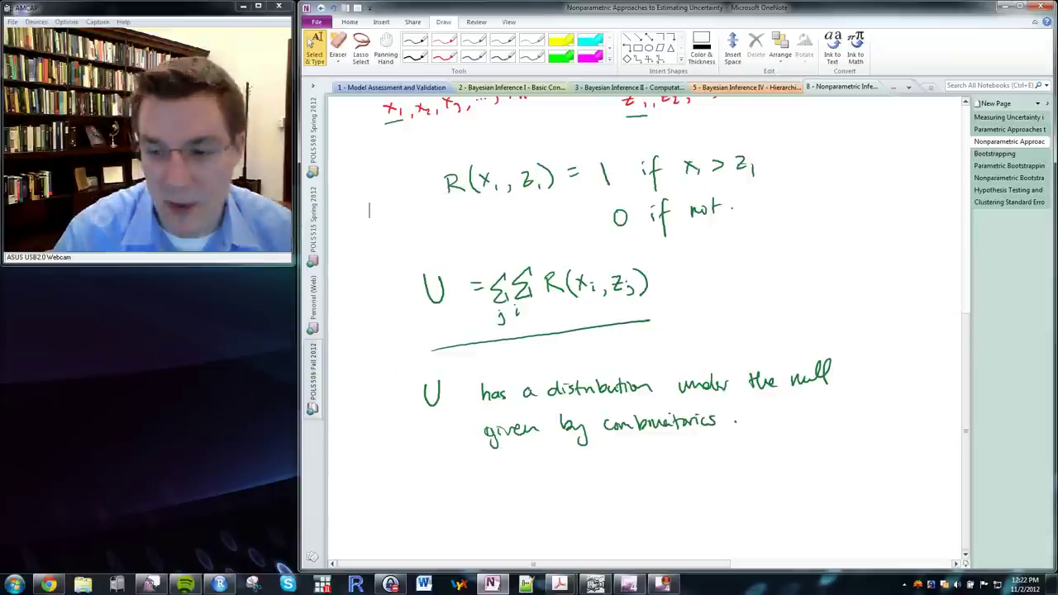
left_click(965, 558)
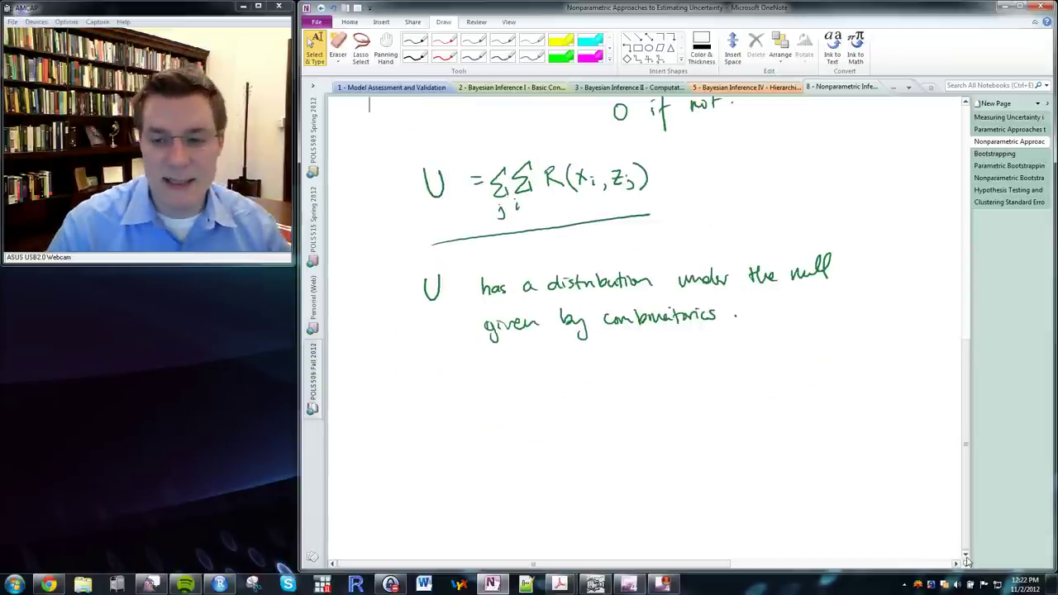
left_click(966, 557)
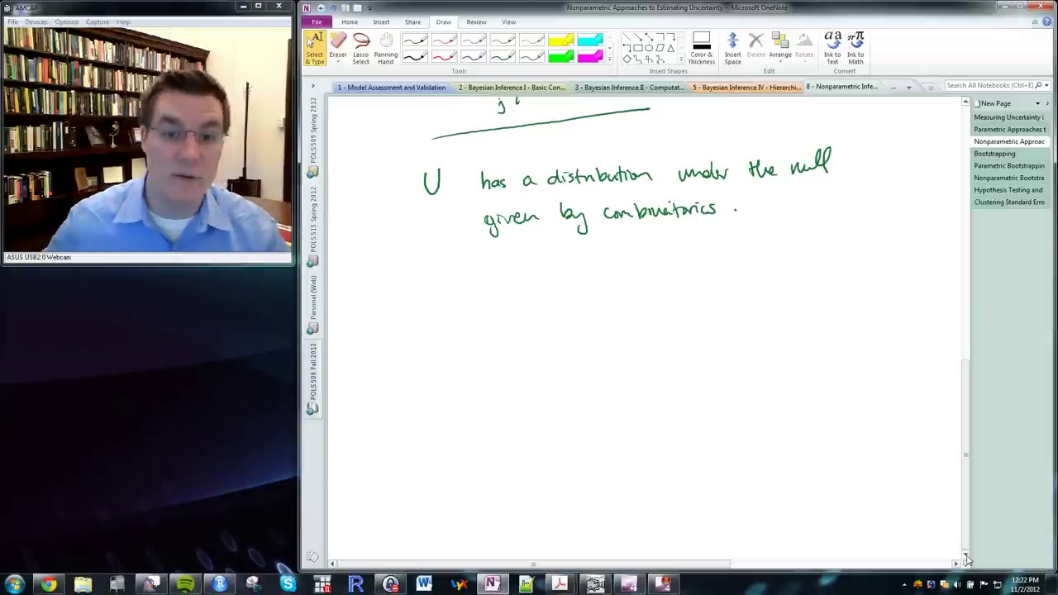
left_click_drag(467, 361, 640, 348)
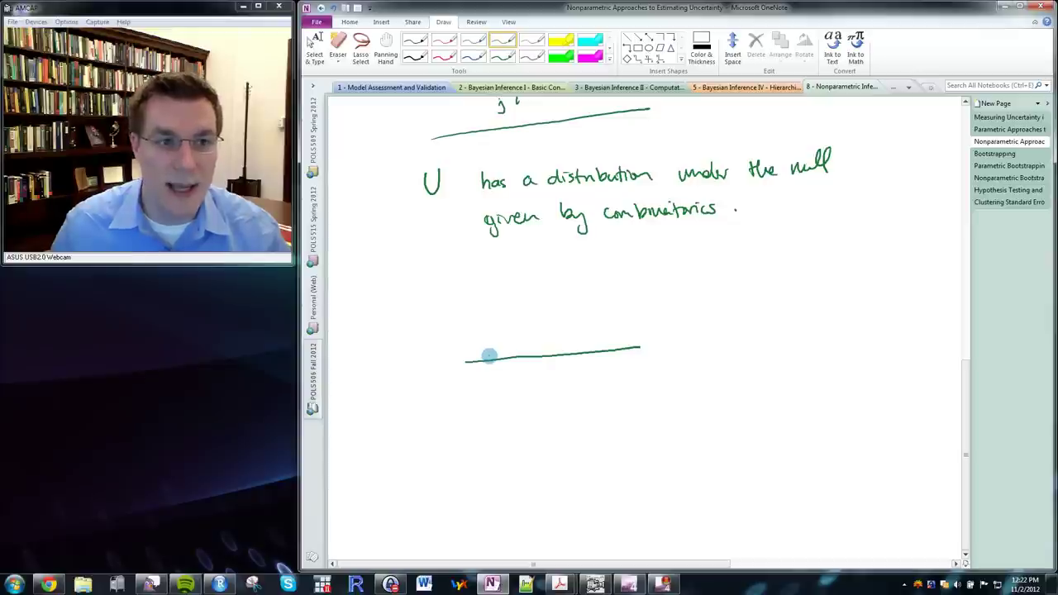
mouse_move(469, 349)
left_mouse_down()
mouse_move(490, 339)
mouse_move(540, 267)
mouse_move(600, 333)
mouse_move(624, 336)
left_mouse_up()
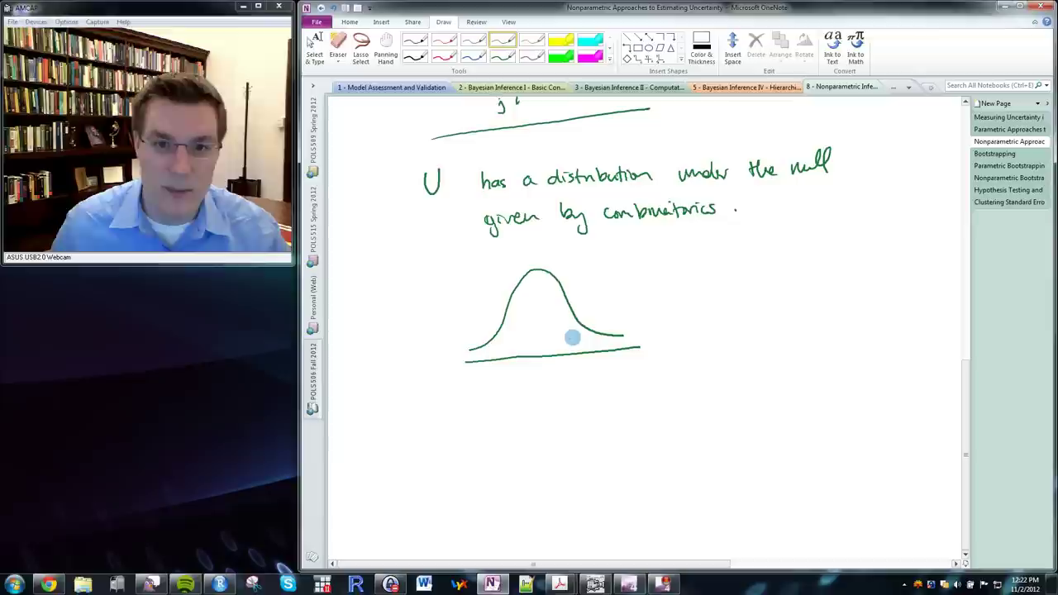
mouse_move(543, 351)
left_mouse_down()
mouse_move(551, 395)
mouse_move(556, 382)
left_mouse_up()
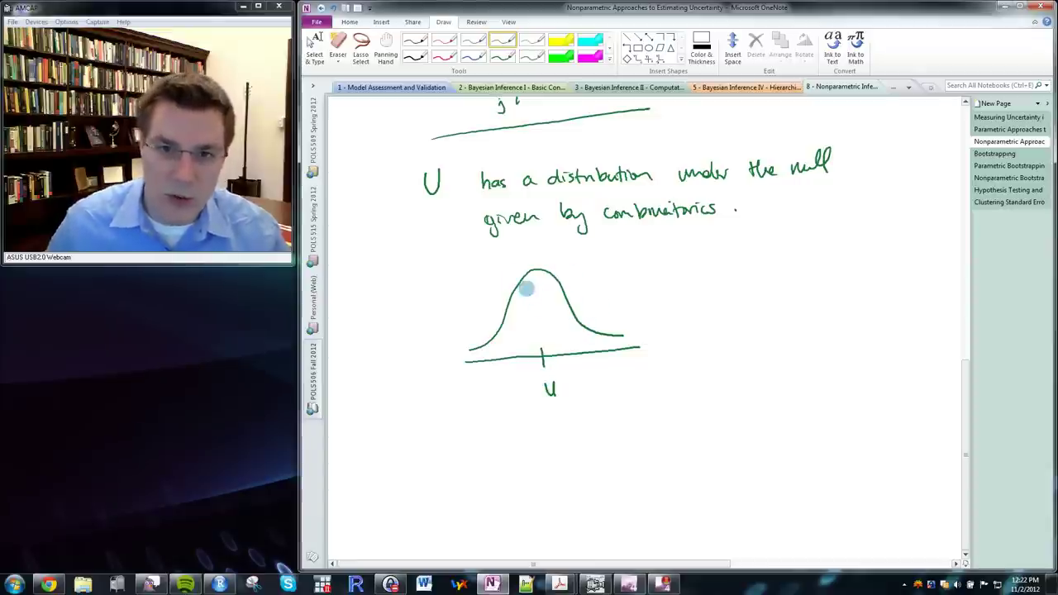
Add the subscript 0 to U in the double-sum formula and mark U0 with a tick under the bell curve's right tail
scroll(410, 173, "up", 3)
left_click_drag(456, 212, 454, 213)
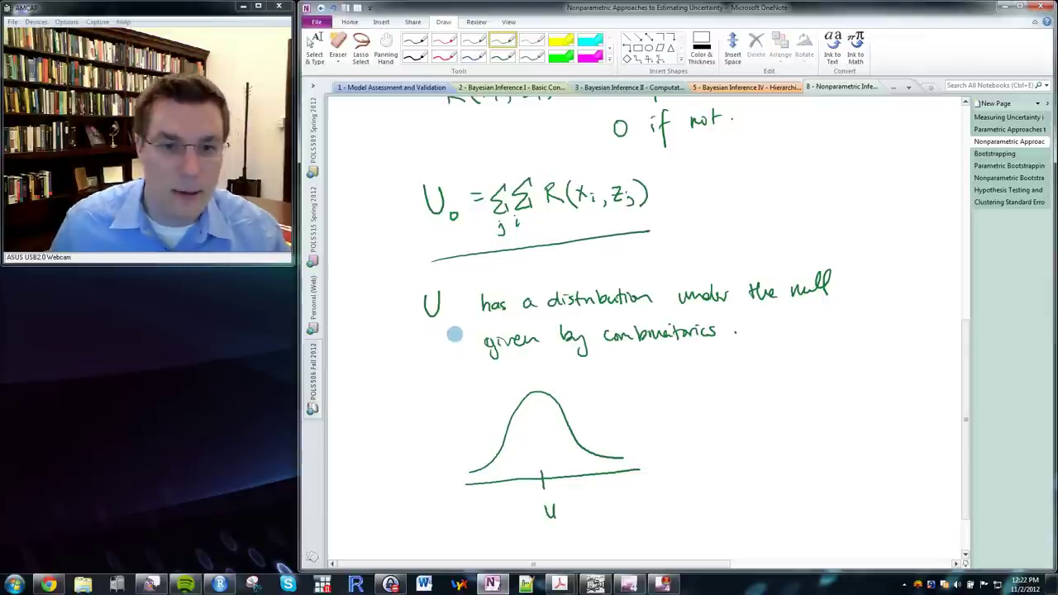
scroll(455, 334, "down", 2)
left_click_drag(593, 399, 605, 426)
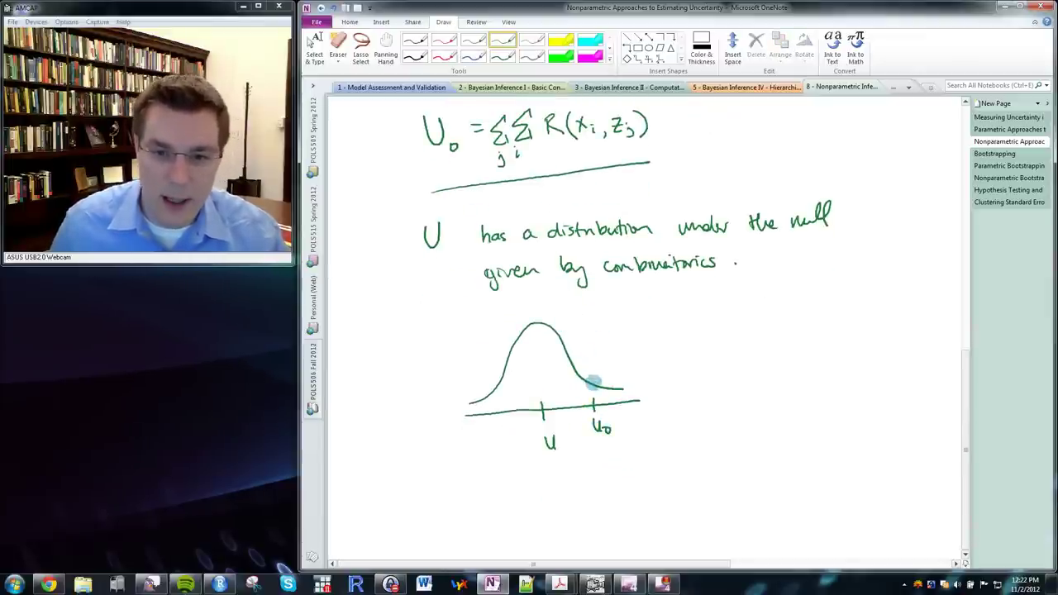
Draw a dashed line up from U0, shade the tail beyond it and label the shaded area "p-value" with an arrow
left_click_drag(584, 323, 588, 351)
left_click_drag(590, 357, 590, 364)
mouse_move(592, 371)
left_mouse_down()
mouse_move(595, 388)
mouse_move(624, 396)
left_mouse_up()
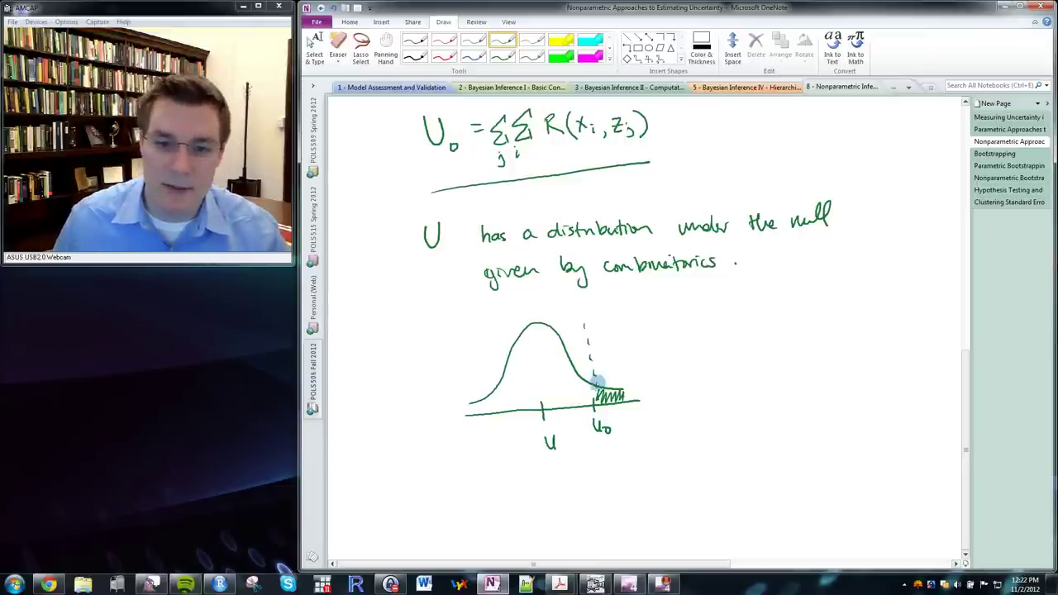
left_click_drag(634, 350, 616, 372)
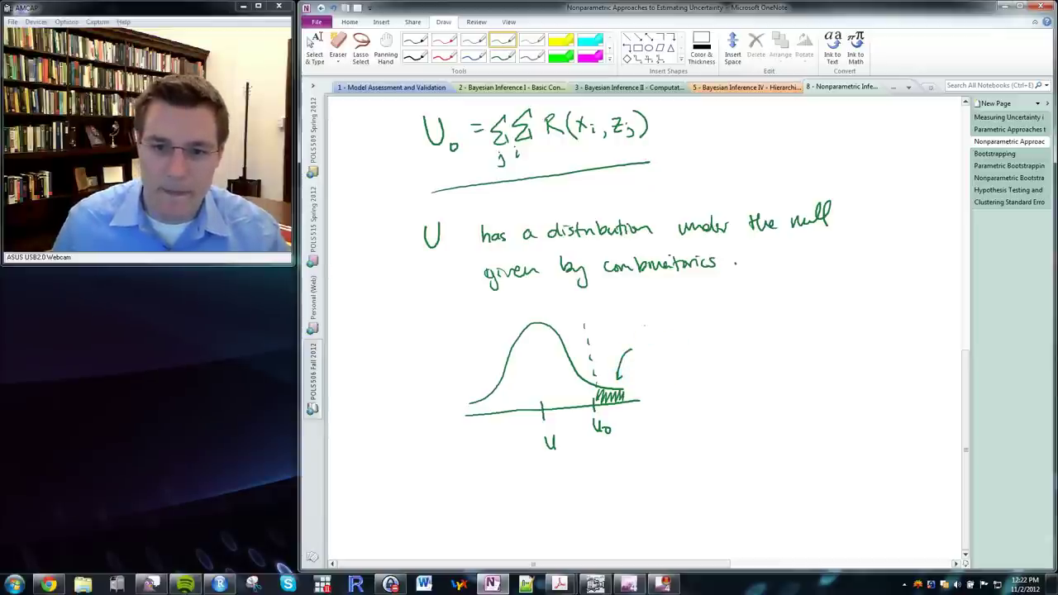
mouse_move(647, 345)
left_mouse_down()
mouse_move(675, 341)
mouse_move(701, 349)
left_mouse_up()
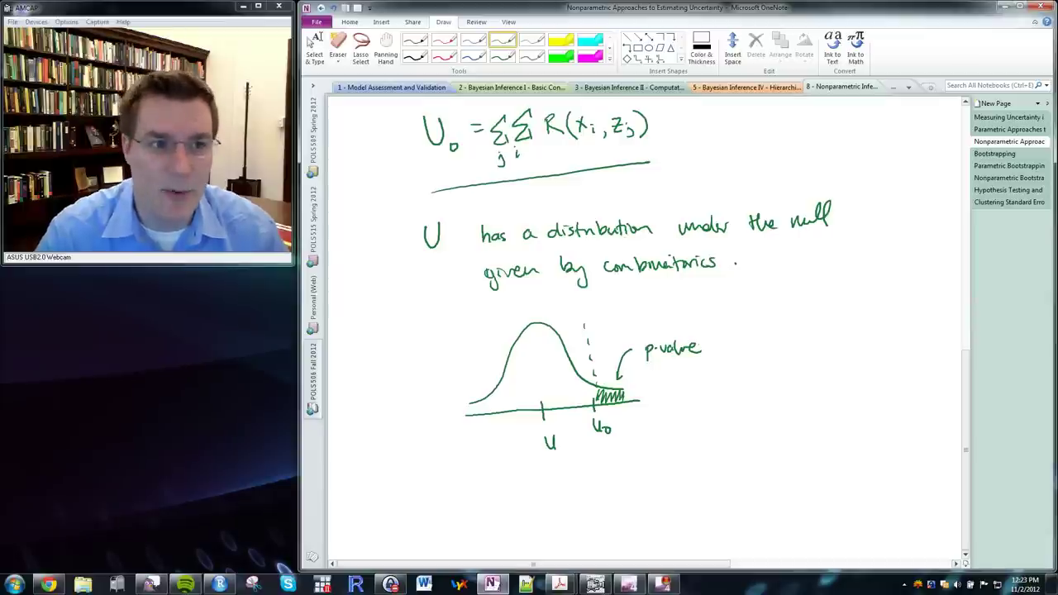
scroll(645, 330, "up", 1)
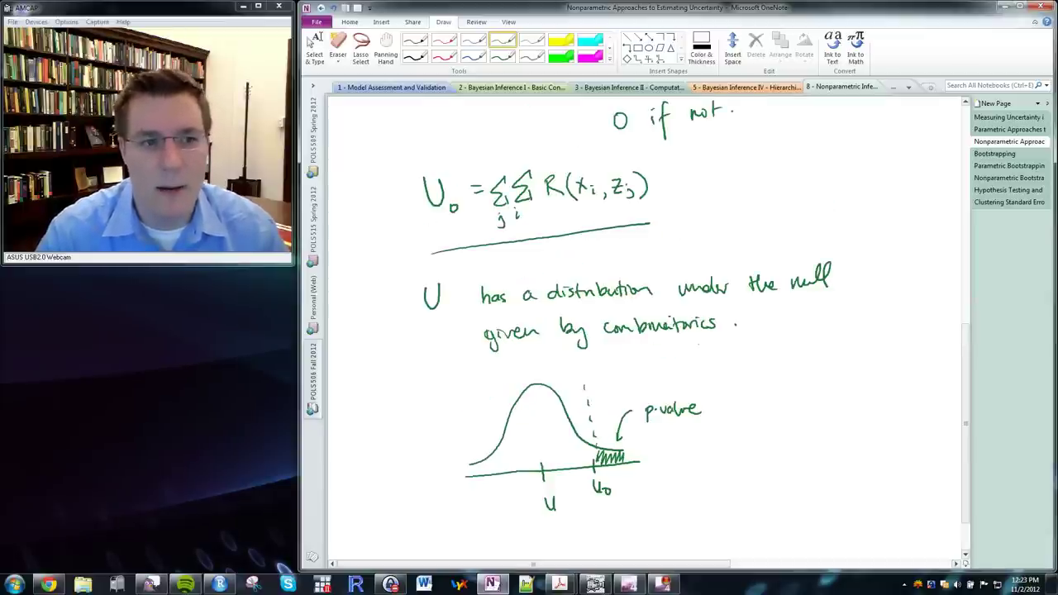
scroll(645, 330, "down", 1)
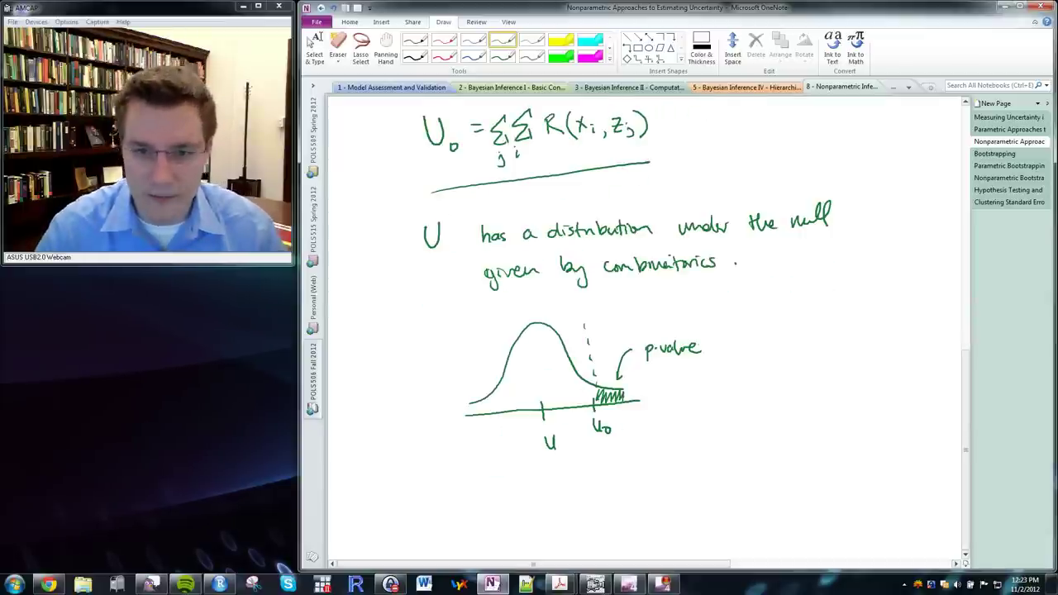
scroll(645, 331, "up", 8)
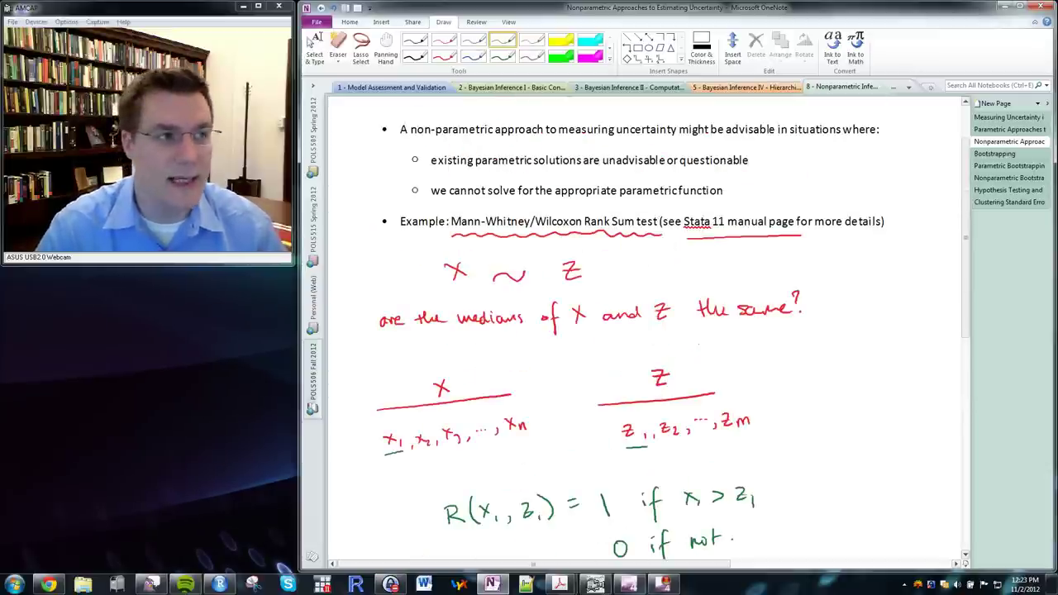
scroll(645, 331, "down", 5)
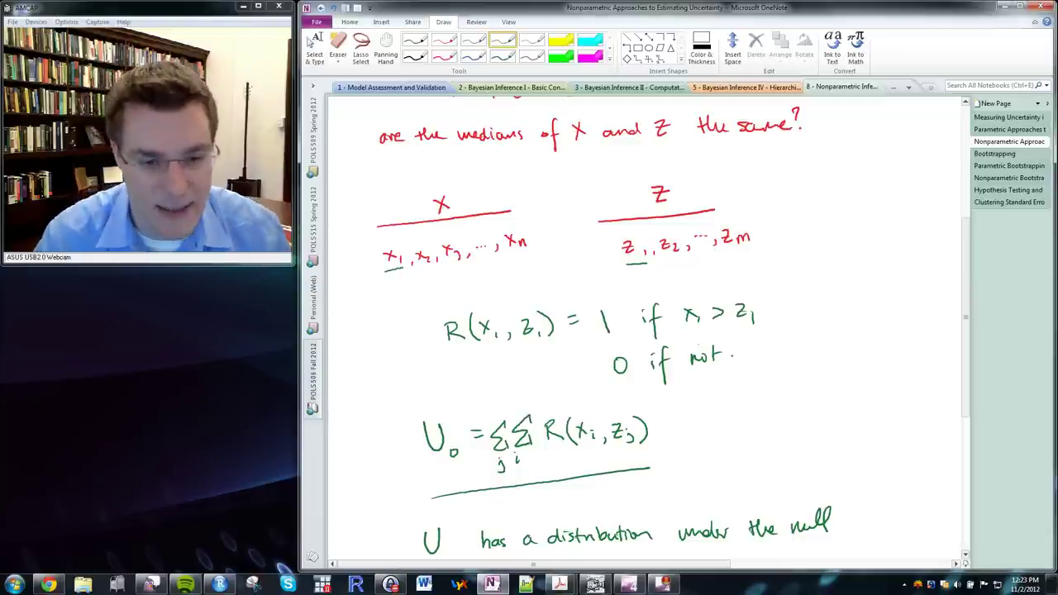
Put the pen away, switch to RStudio and go to the T-tests vs. Wilcoxon rank-sum tests section of 506lecture8.r
key("Escape")
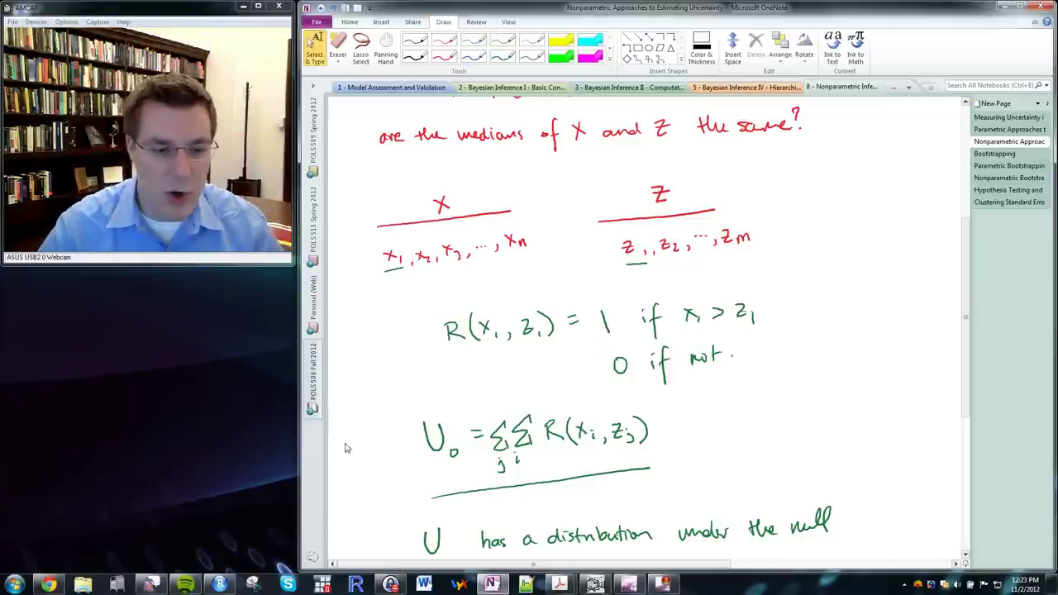
left_click(220, 584)
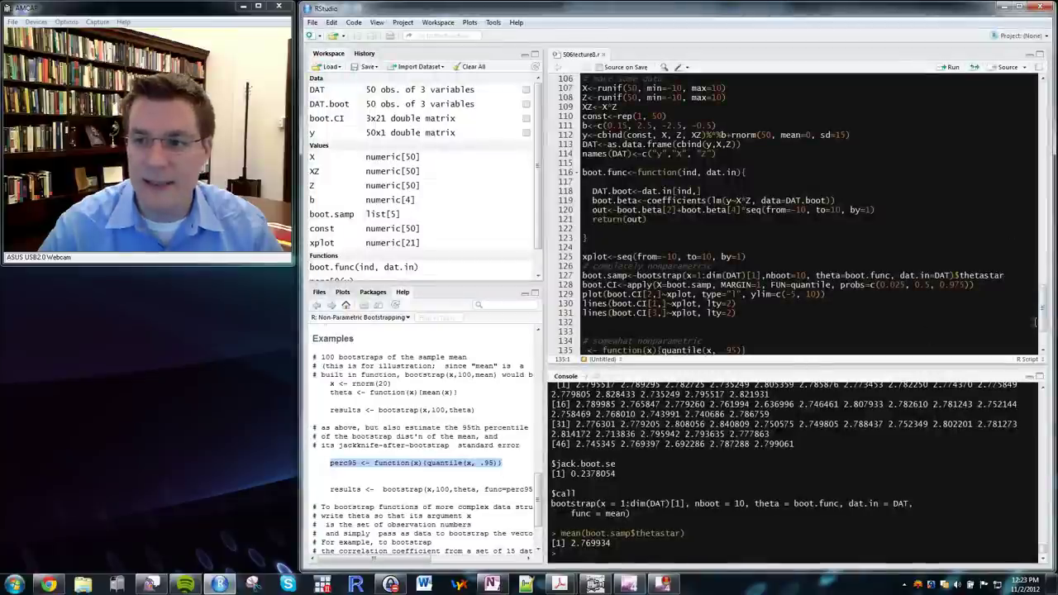
scroll(897, 240, "up", 20)
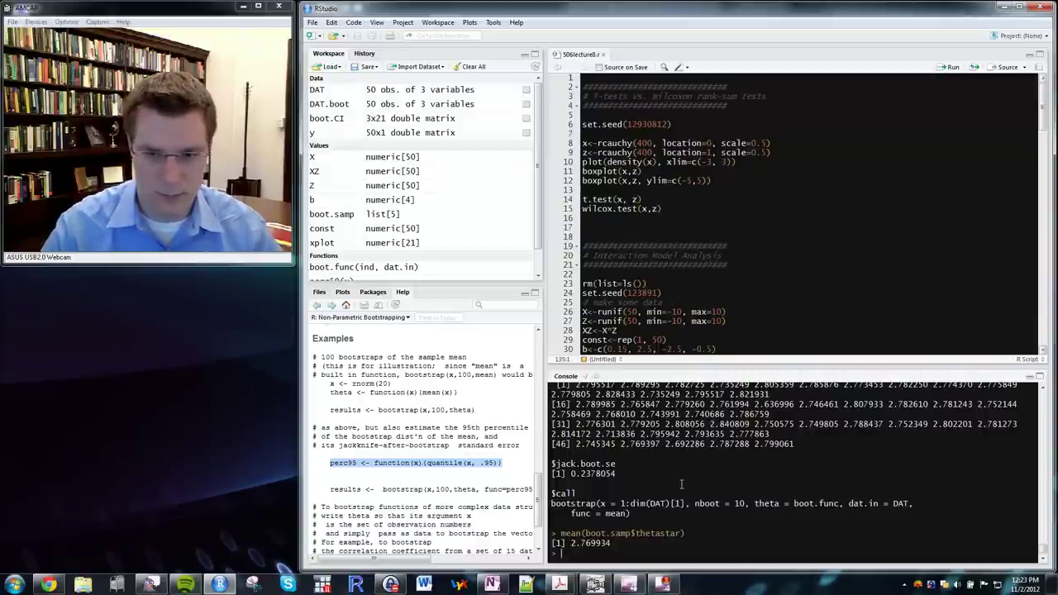
Reload the RStudio window and run rm(list=ls()) in the console to clear the workspace
right_click(659, 487)
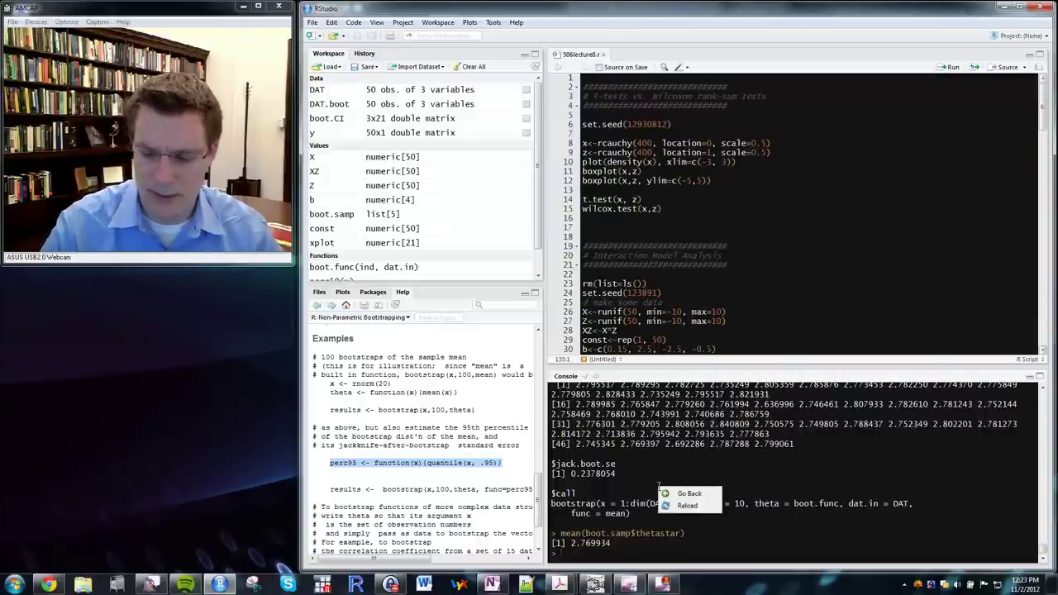
left_click(687, 506)
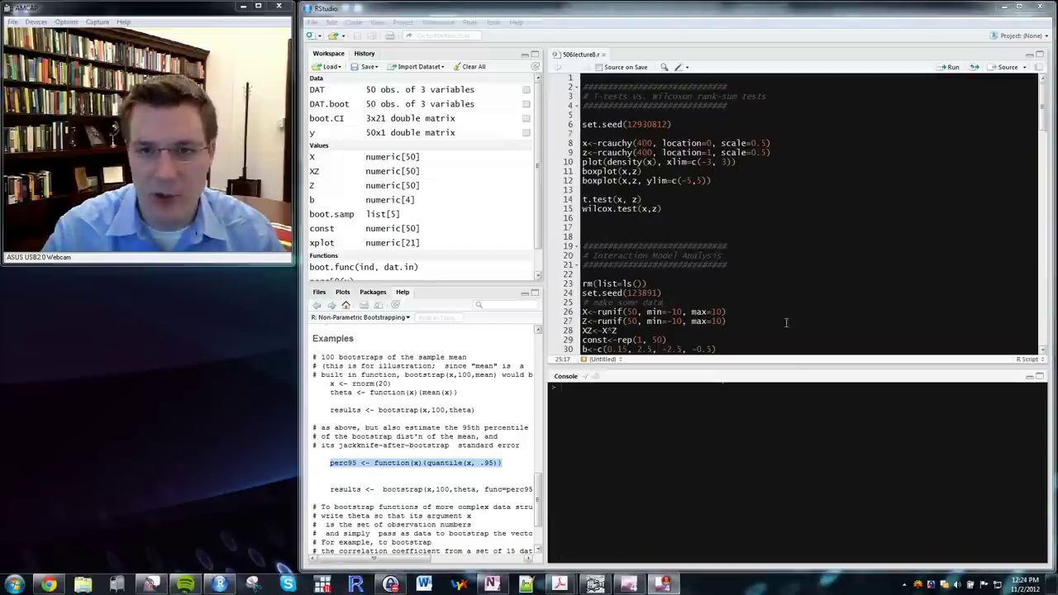
type("rm(list=ls()")
key("Return")
Add the line rm(list=ls()) to the script between the rank-sum section header and set.seed(12930812), and save the script
left_click(603, 124)
key("Return")
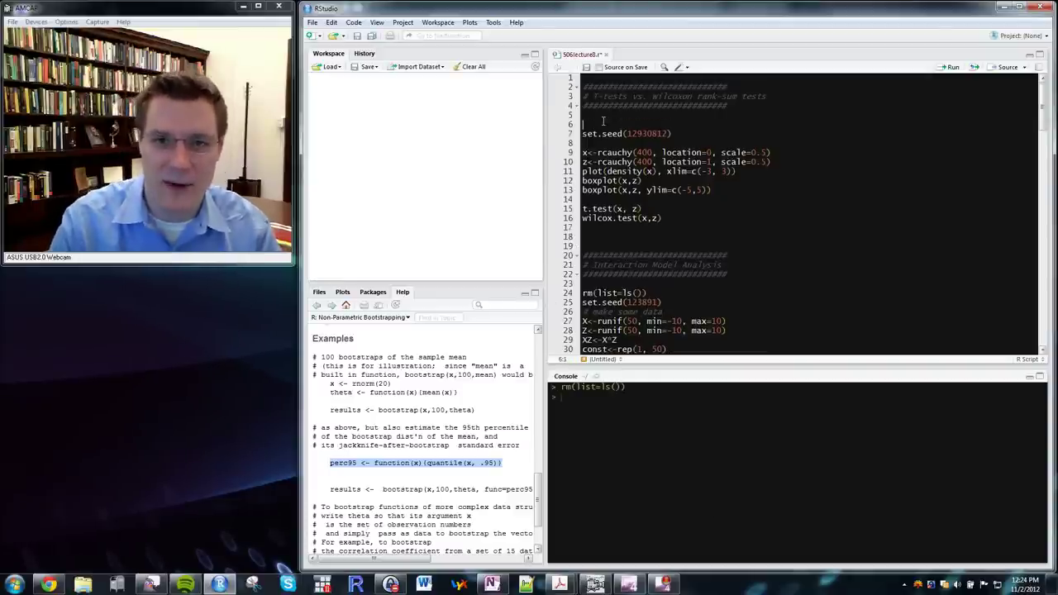
type("rm(list")
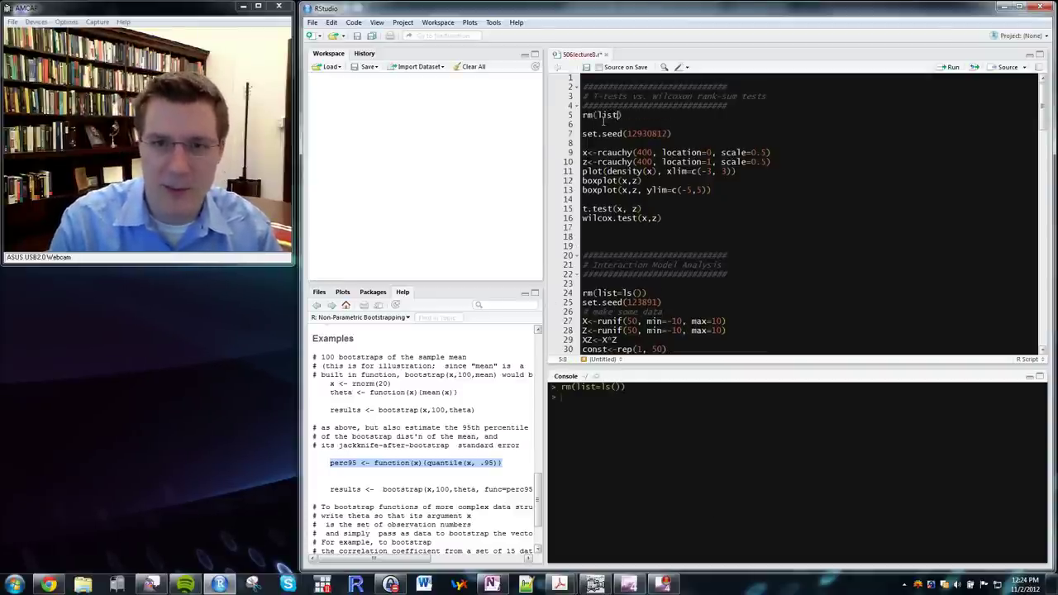
type("=ls(")
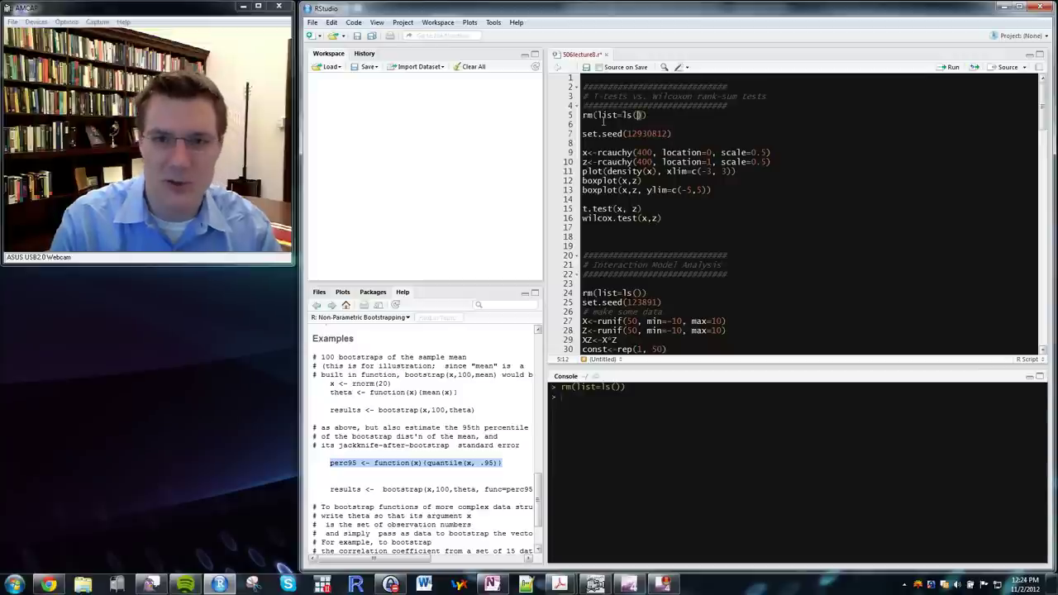
key("ctrl+s")
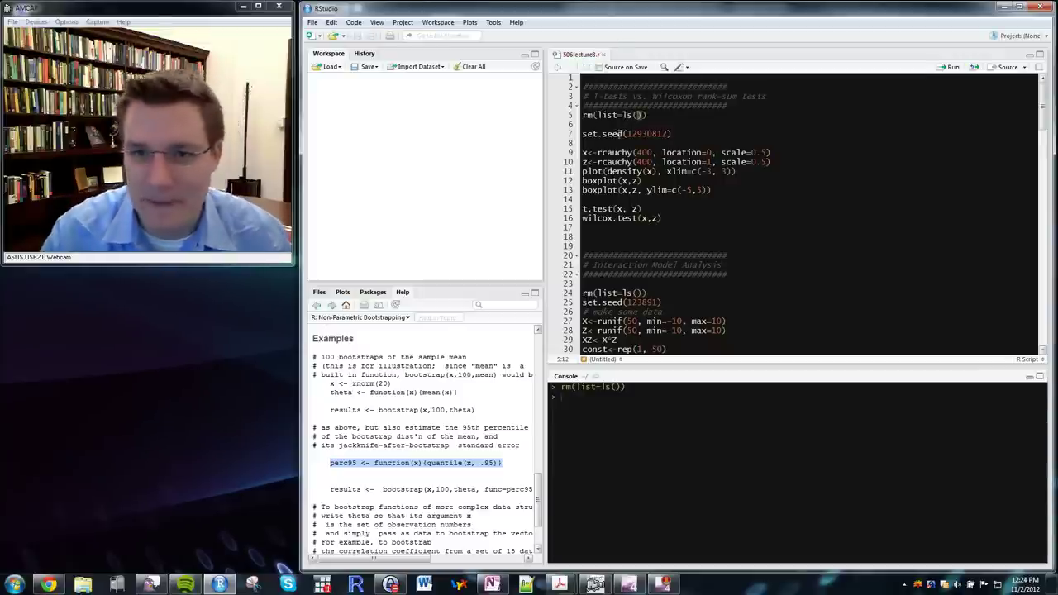
Run the workspace clearing line, set.seed(12930812) and the two rcauchy lines that create x and z with 400 draws each
left_click_drag(582, 115, 584, 144)
key("ctrl+Return")
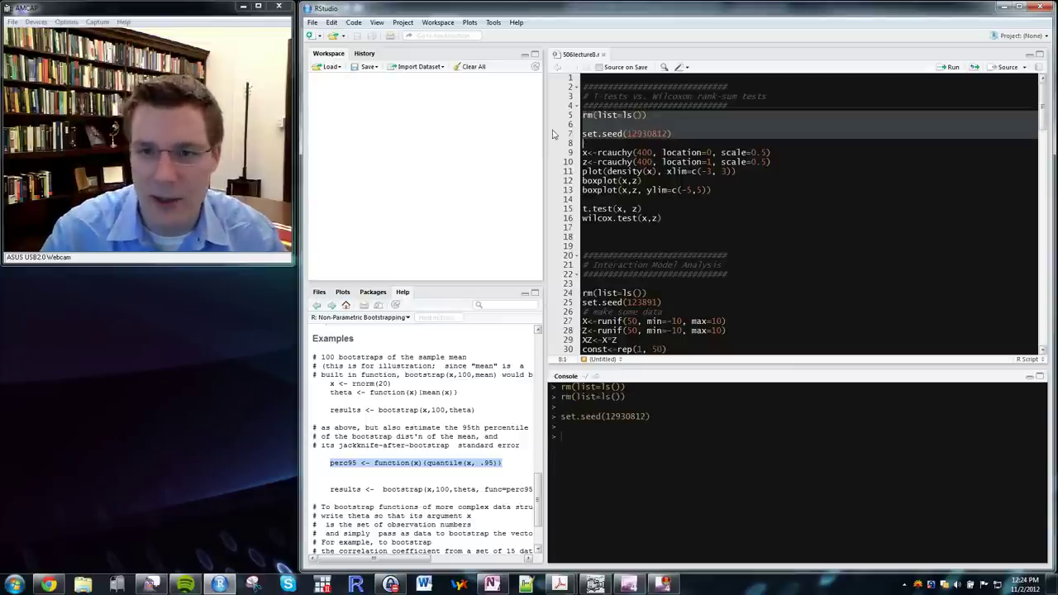
left_click_drag(582, 152, 583, 171)
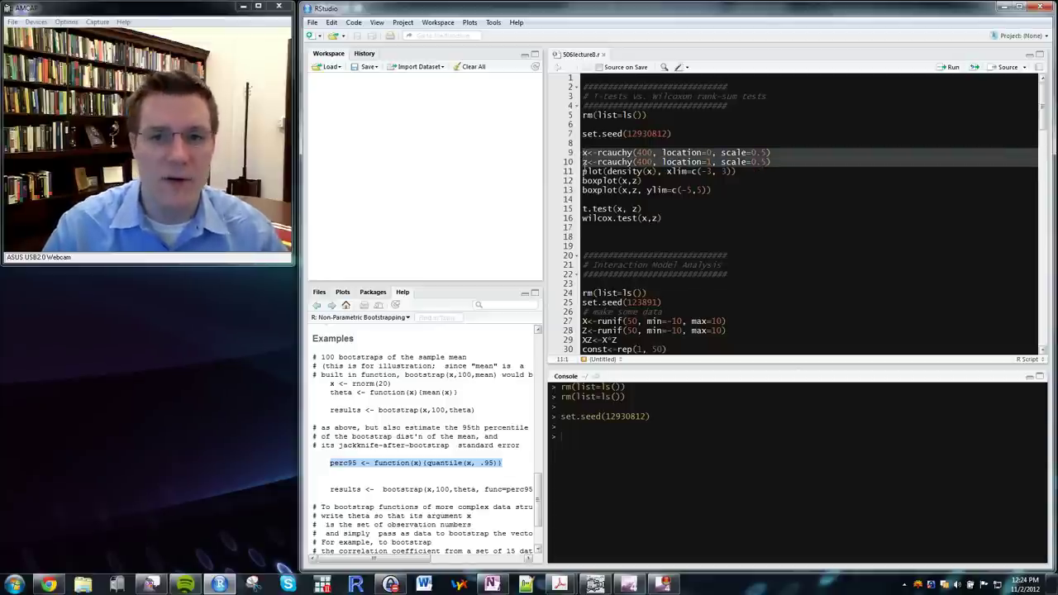
key("ctrl+Return")
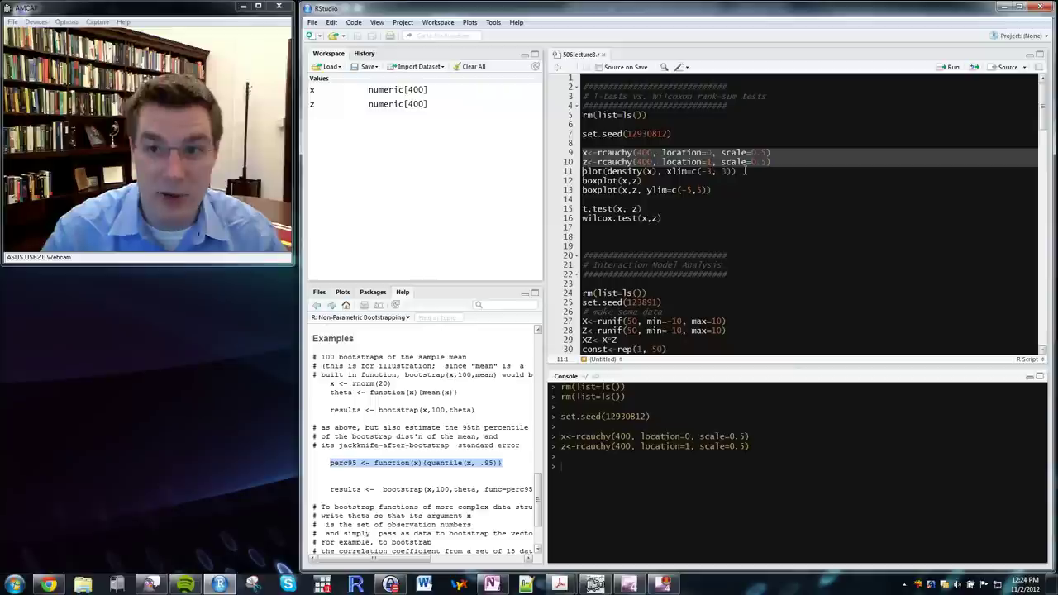
Run the density plot of x, the boxplot of x and z, and the boxplot restricted to ylim=c(-5,5)
left_click_drag(737, 171, 464, 176)
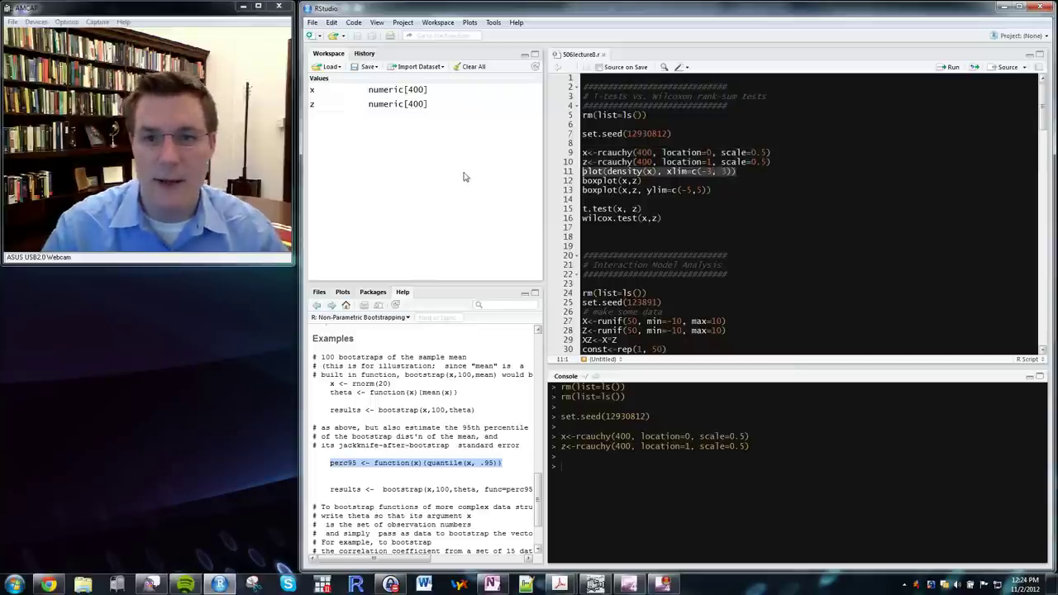
key("ctrl+Return")
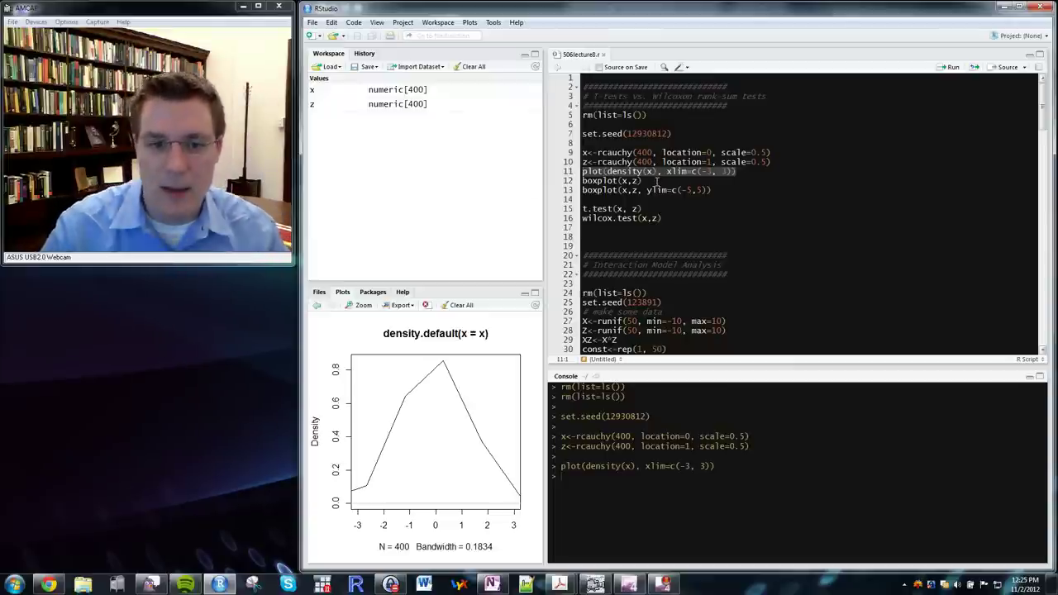
left_click_drag(649, 181, 520, 188)
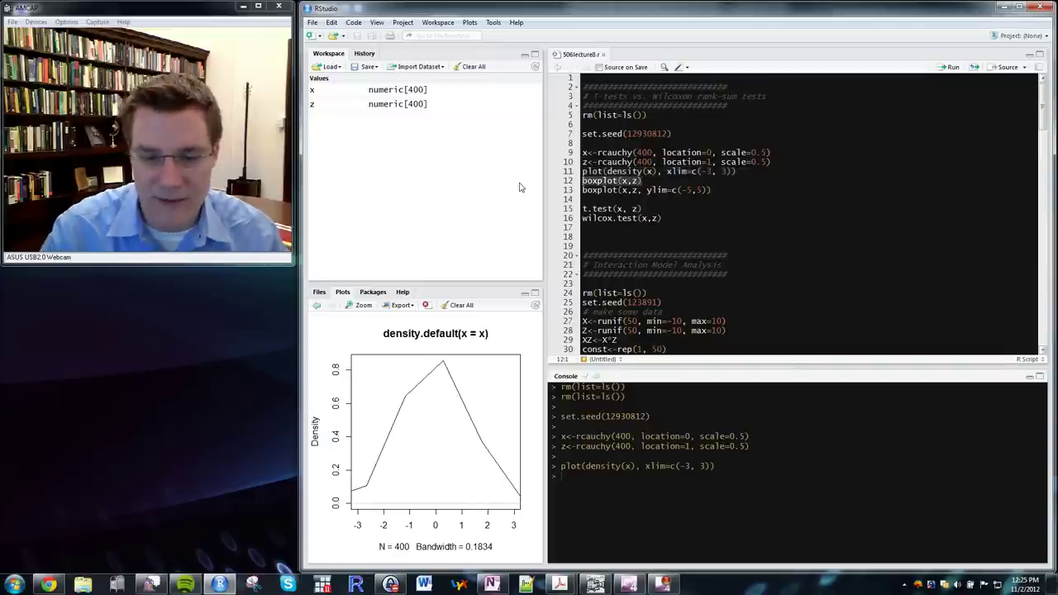
key("ctrl+Return")
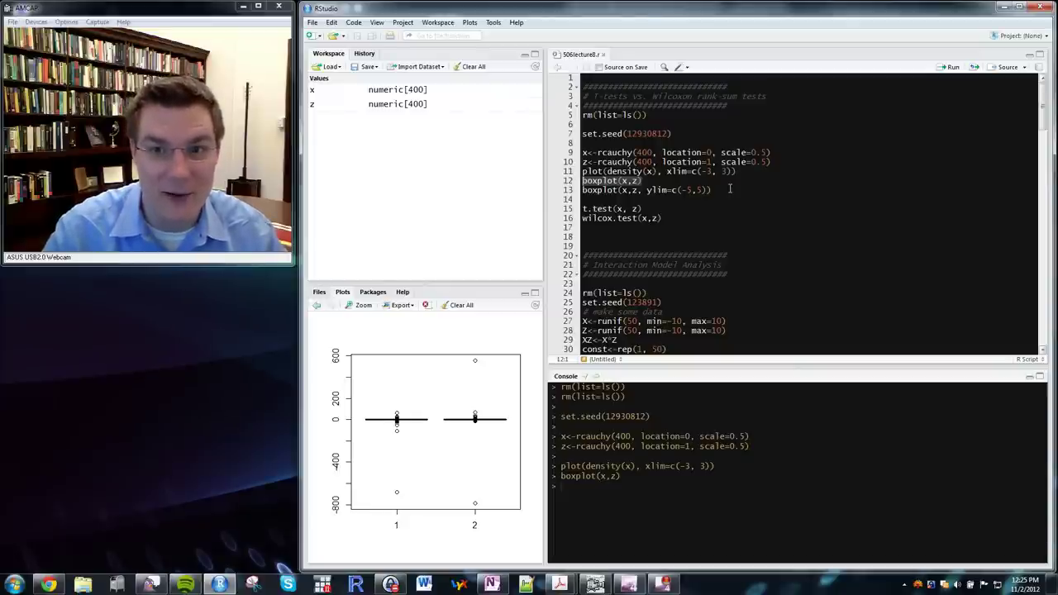
left_click_drag(730, 189, 488, 190)
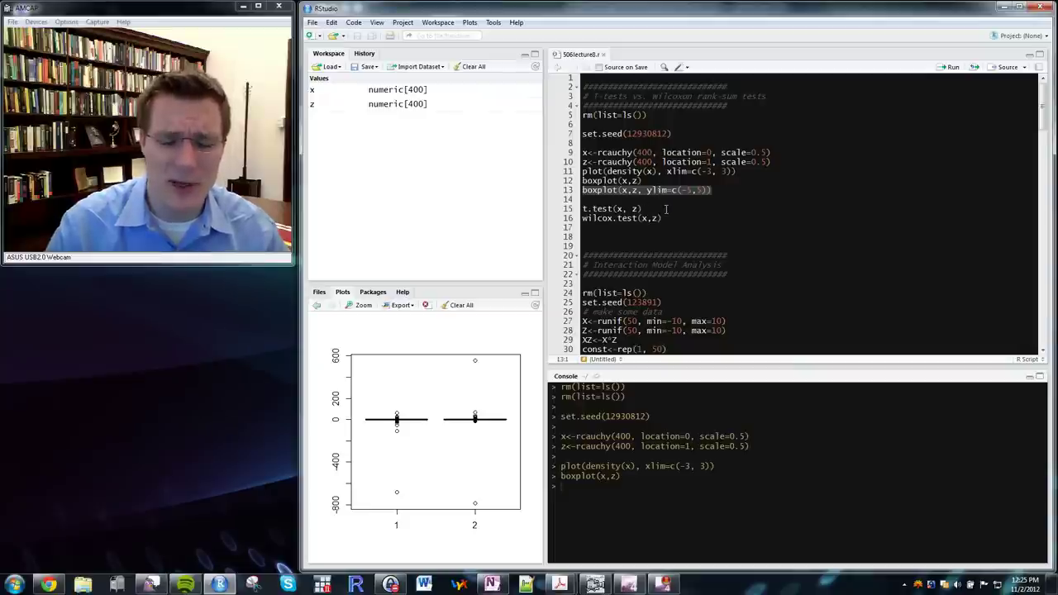
key("ctrl+Return")
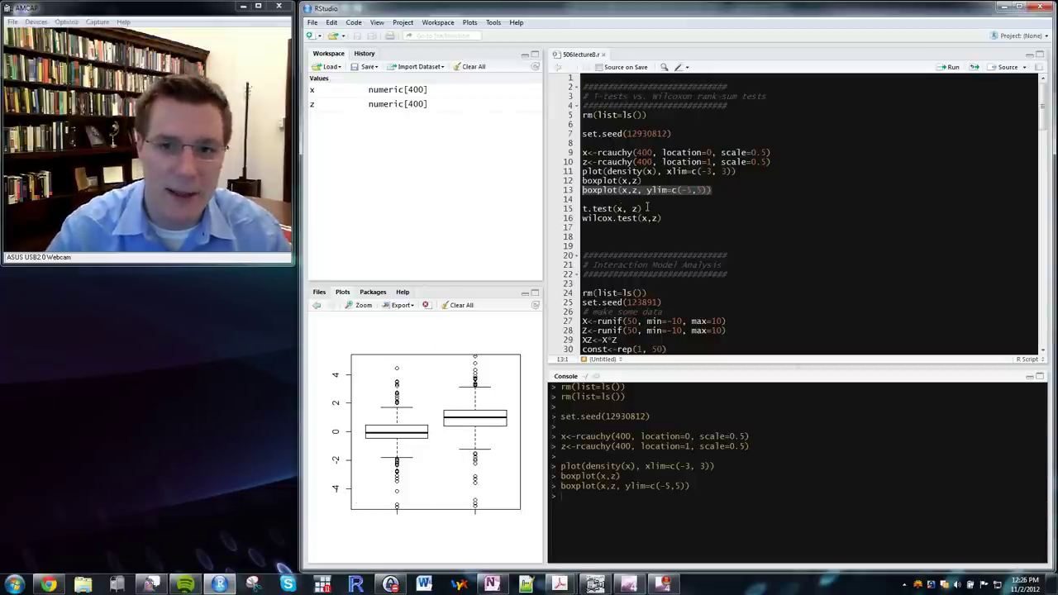
Run t.test(x, z) and highlight its p-value in the console output, and run wilcox.test(x,z) for comparison
left_click_drag(648, 209, 527, 217)
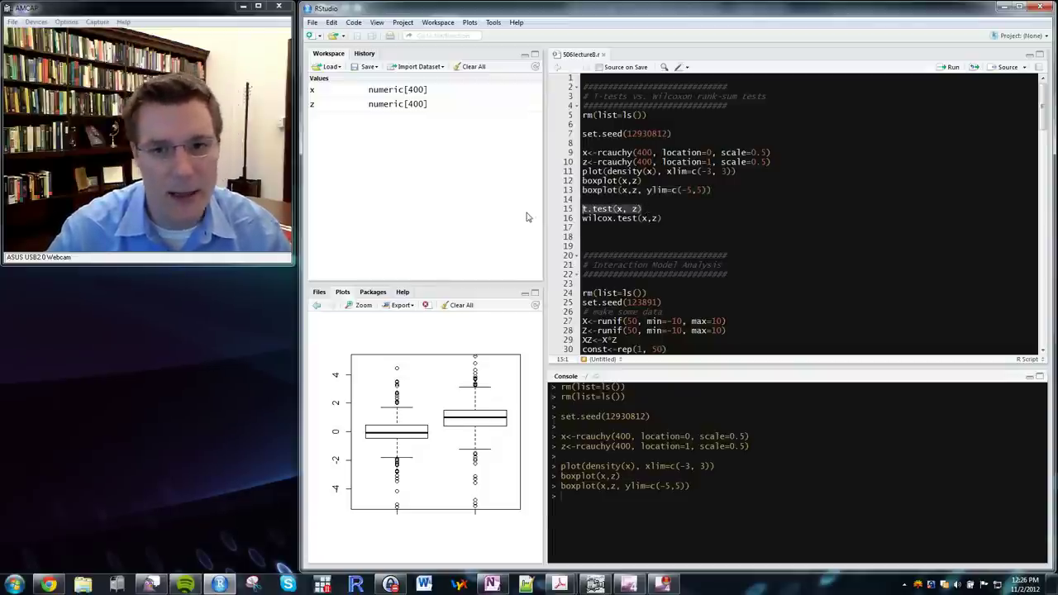
key("ctrl+Return")
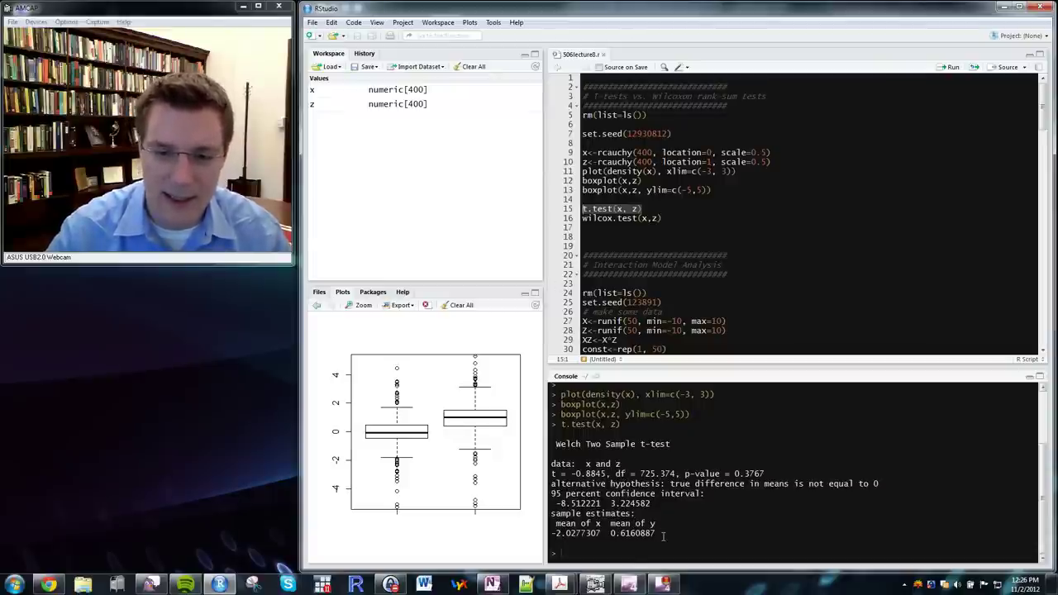
left_click_drag(683, 475, 768, 473)
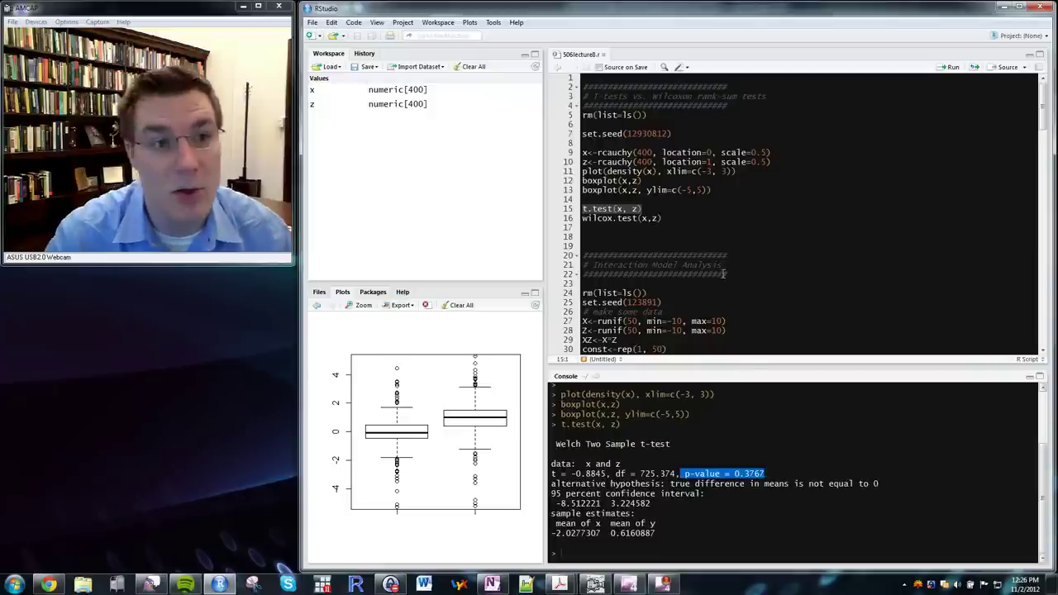
left_click_drag(663, 218, 581, 218)
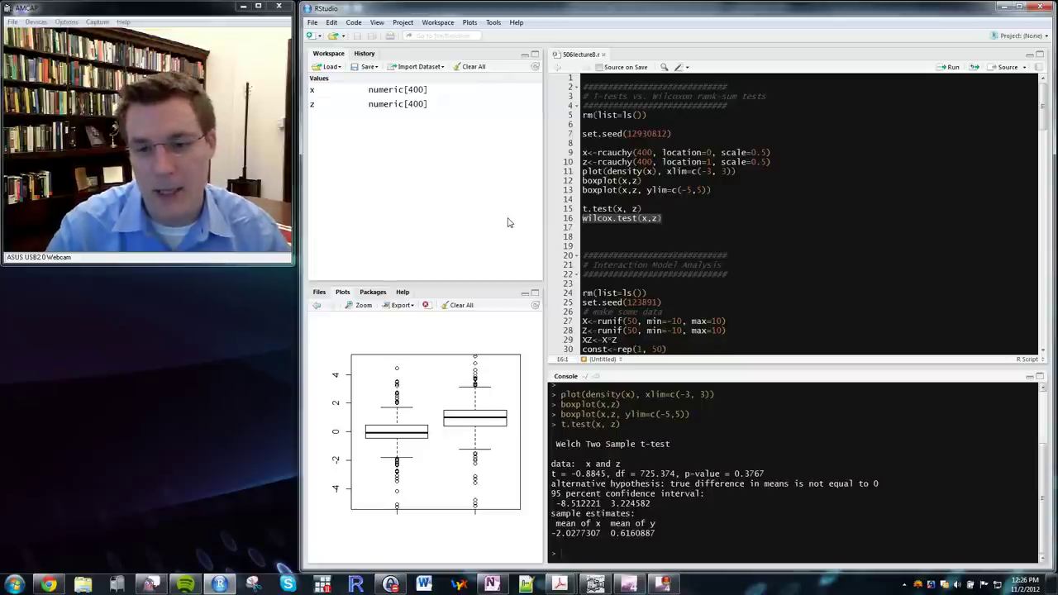
key("ctrl+Return")
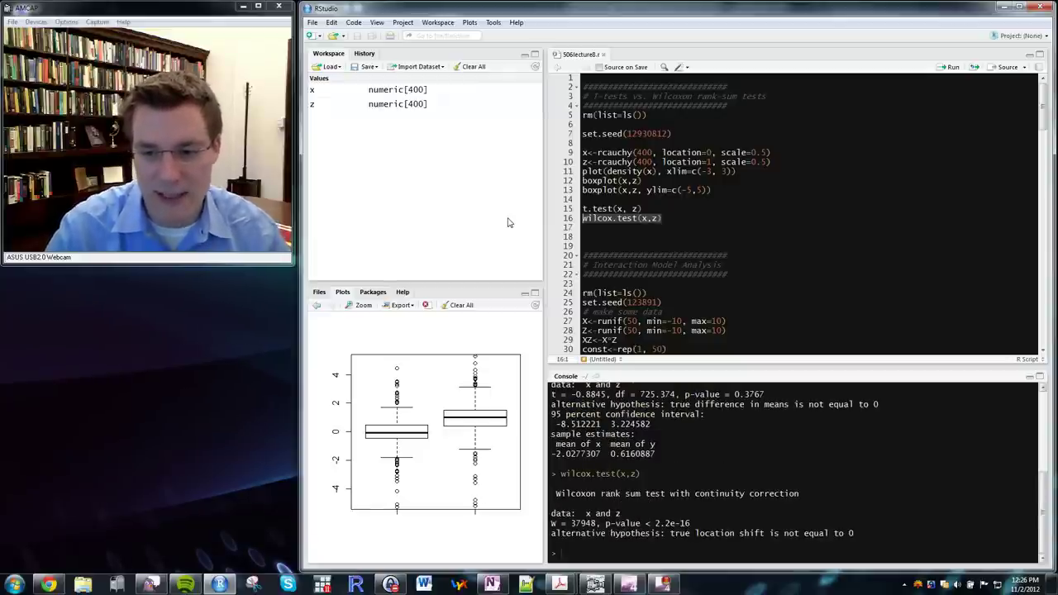
left_click_drag(693, 534, 655, 533)
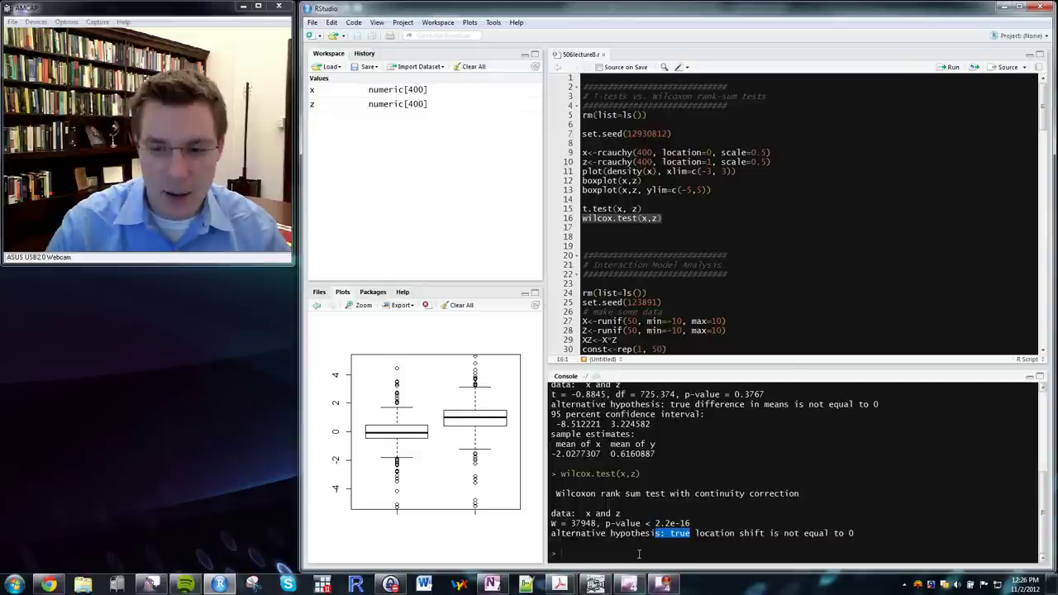
left_click(747, 532)
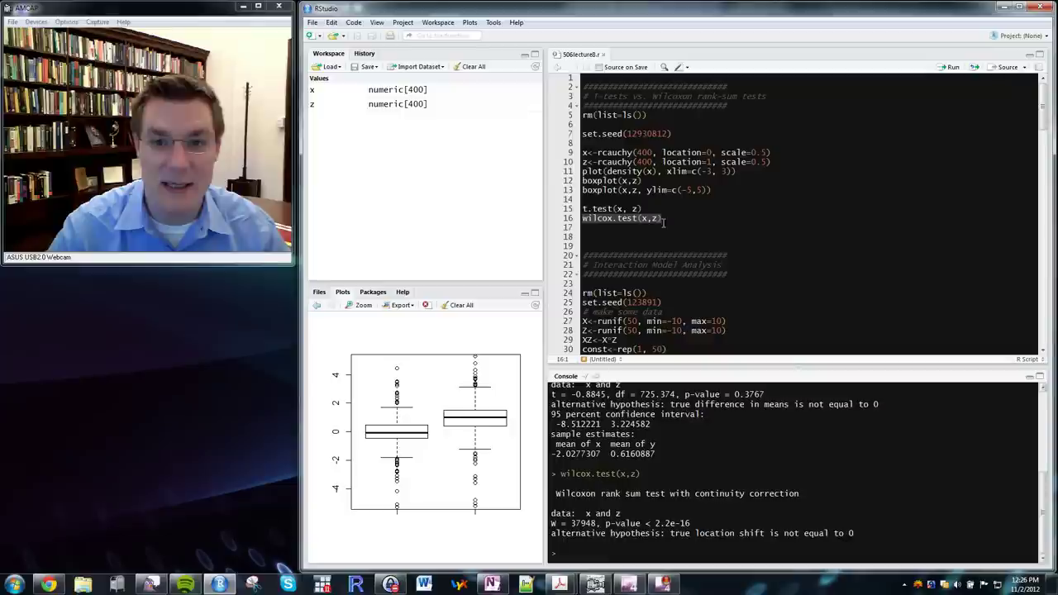
Enlarge the console and rerun the script from the x rcauchy line through wilcox.test(x,z) several times on fresh draws
left_click_drag(798, 367, 781, 269)
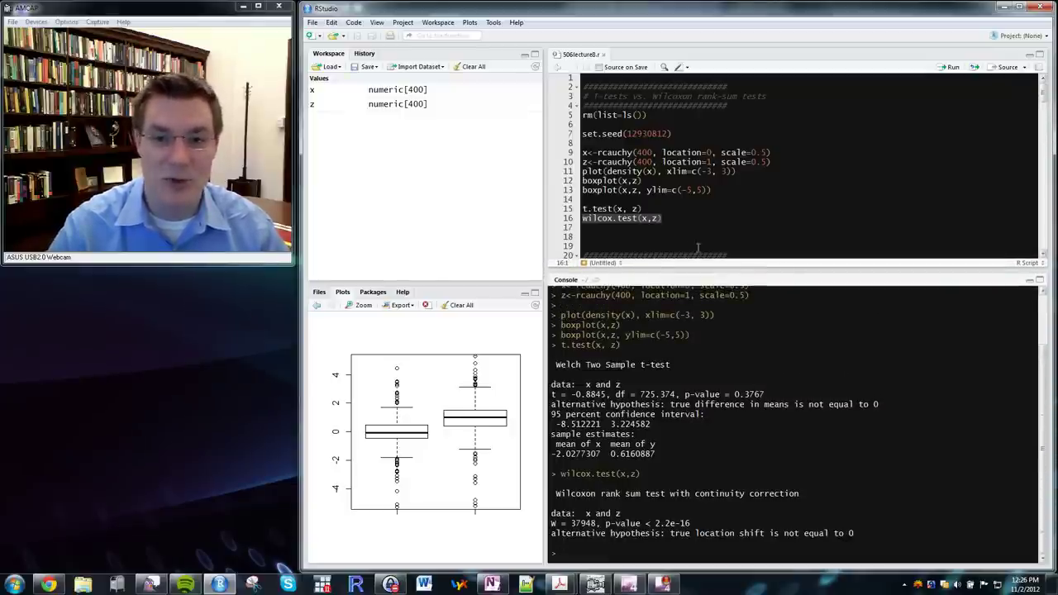
left_click(631, 244)
left_click_drag(598, 230, 566, 154)
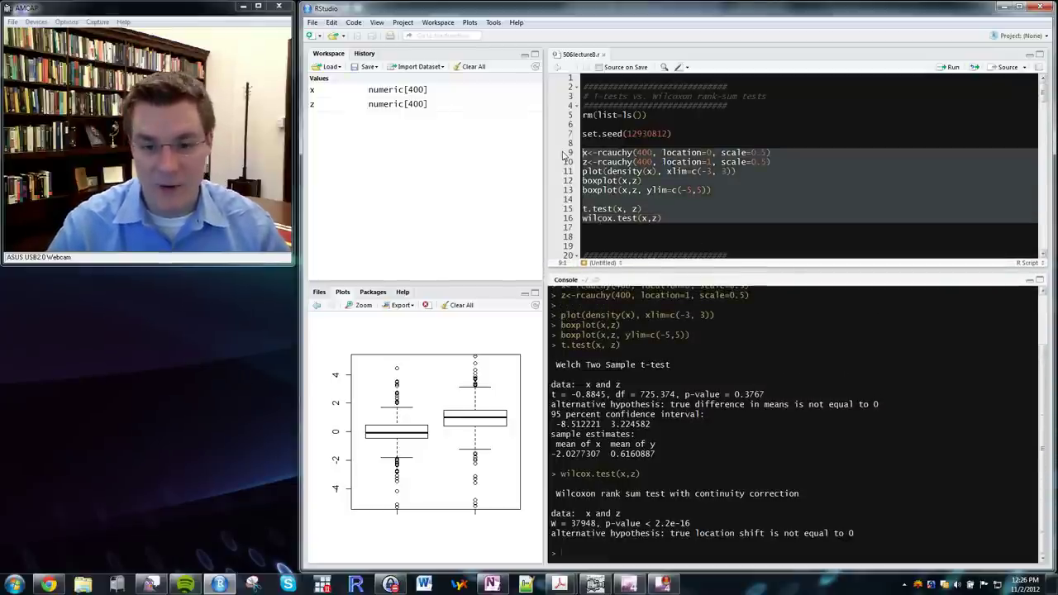
key("ctrl+Return")
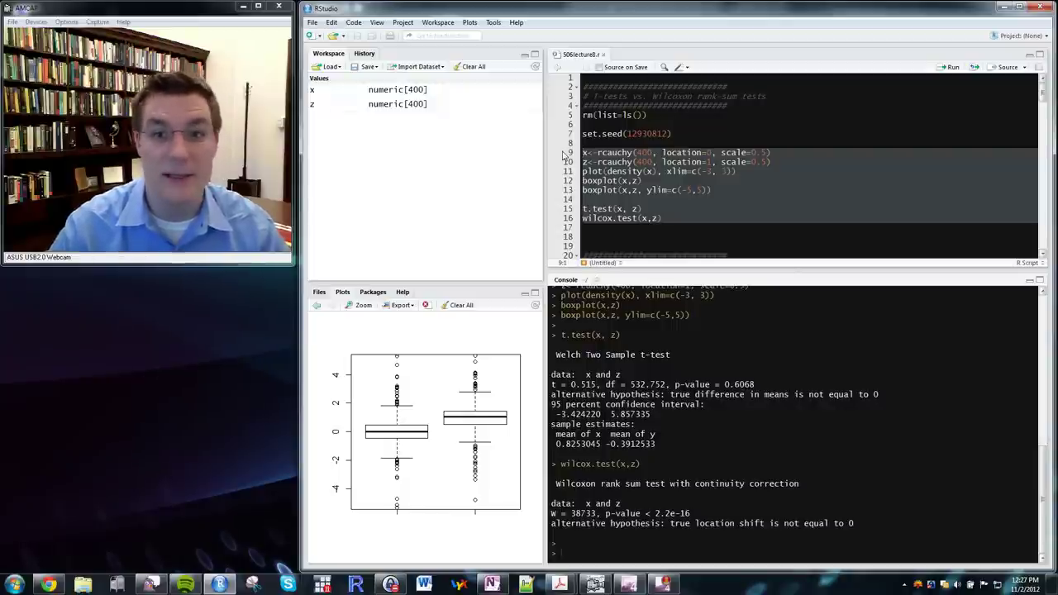
key("ctrl+Return")
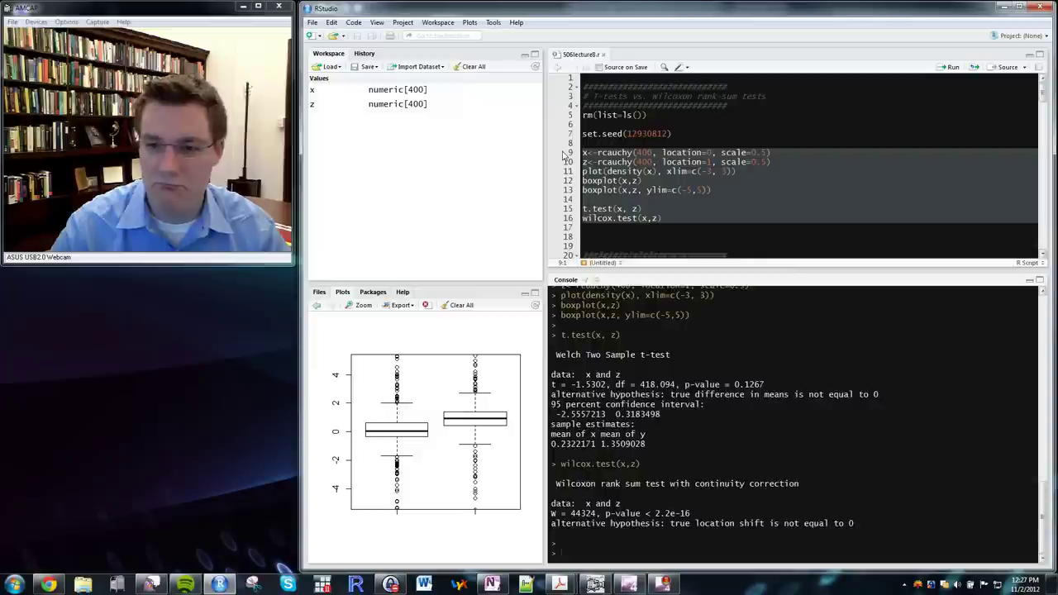
key("ctrl+Return")
key("ctrl+Return")
key("ctrl+Return")
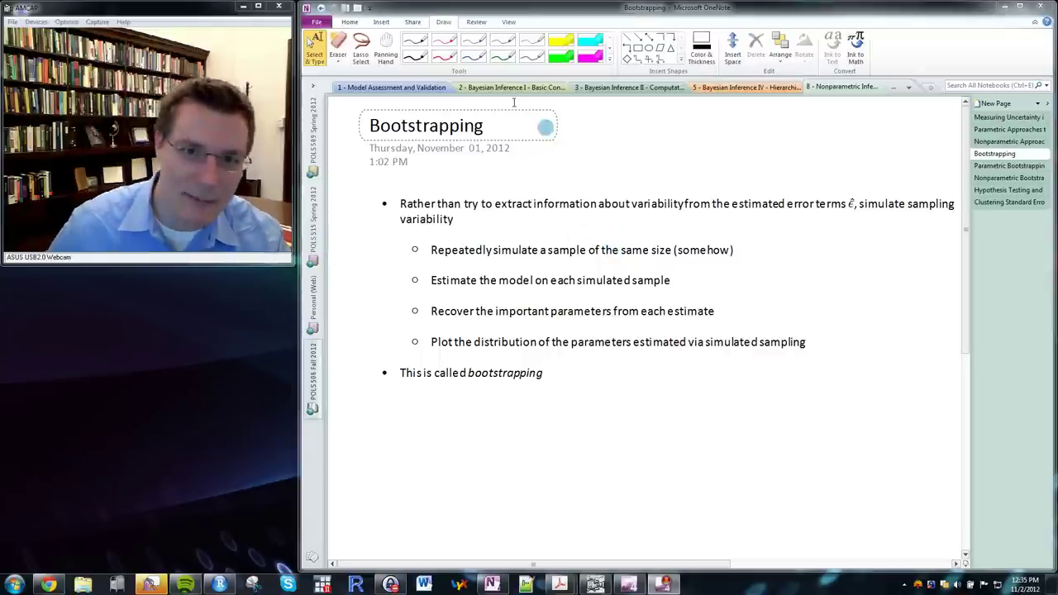
Underline "estimated error terms" and "Repeatedly simulate a sample of the same size" with the blue pen, adding a wavy line under "(somehow)"
left_click(473, 41)
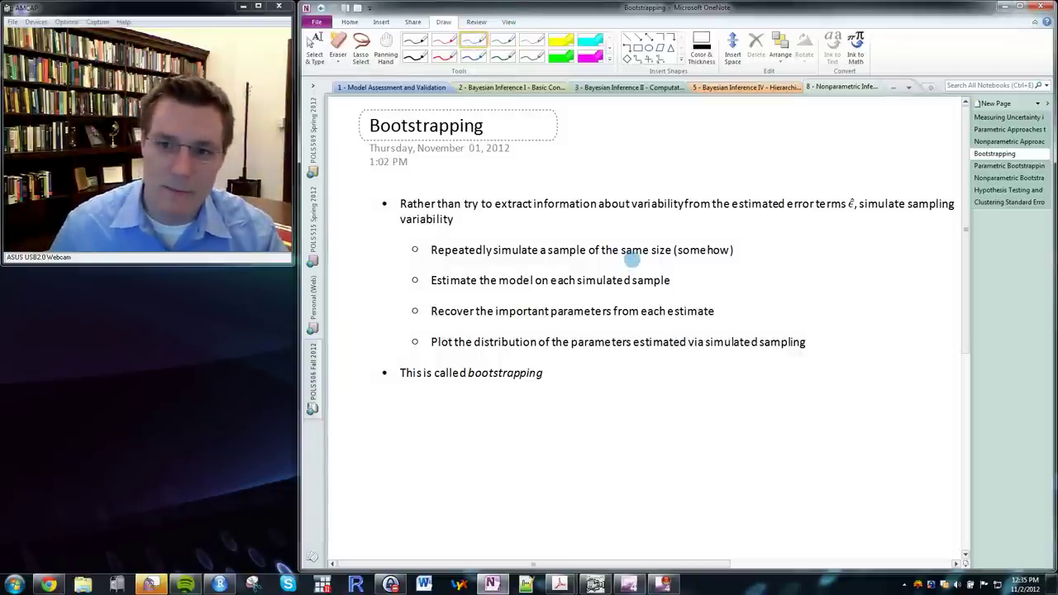
mouse_move(733, 214)
left_mouse_down()
mouse_move(850, 218)
mouse_move(733, 214)
left_mouse_up()
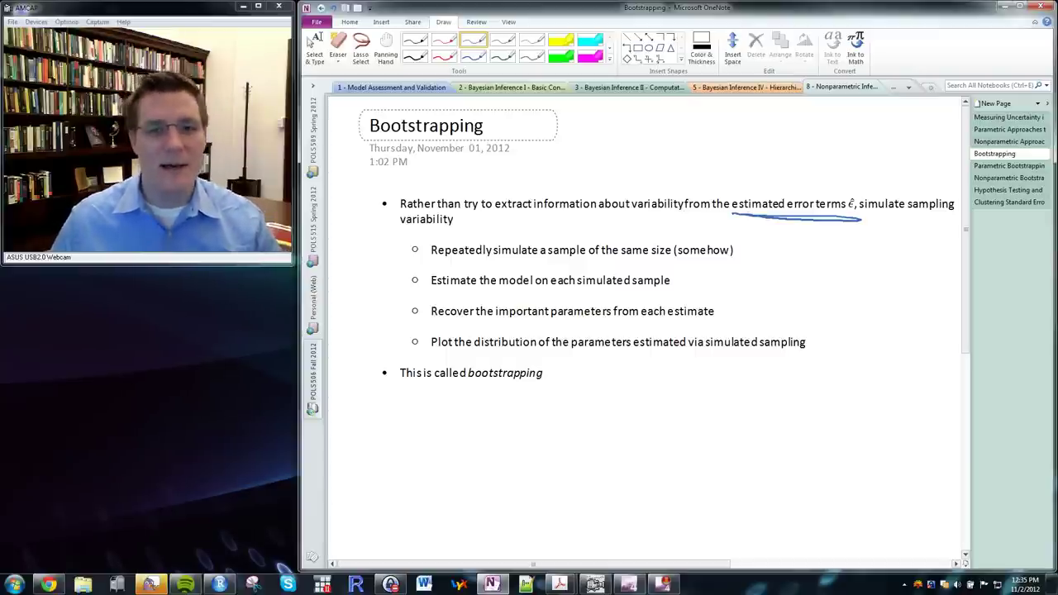
scroll(669, 241, "down", 1)
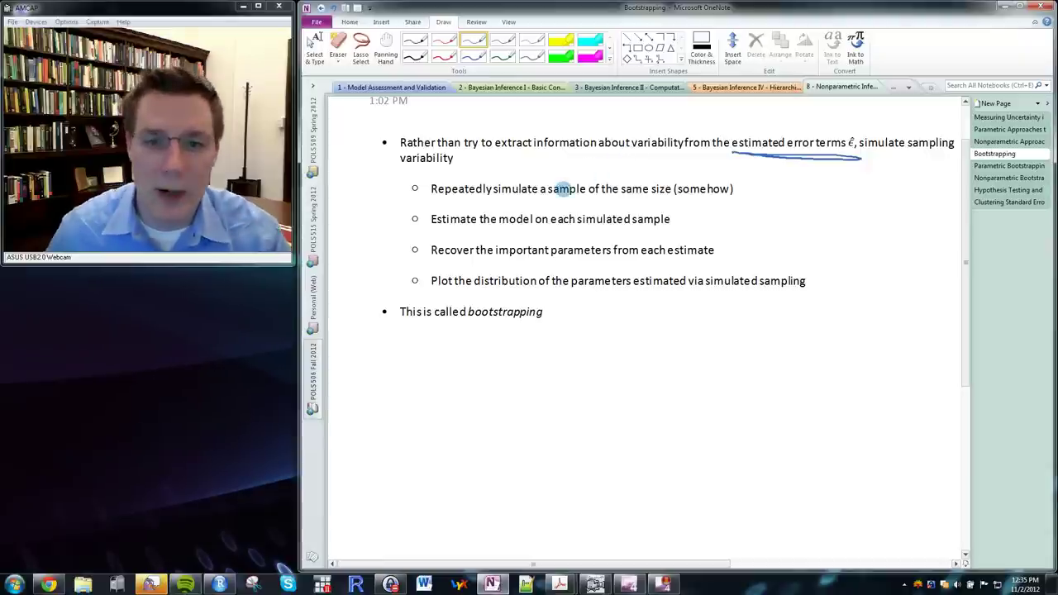
left_click_drag(431, 200, 675, 206)
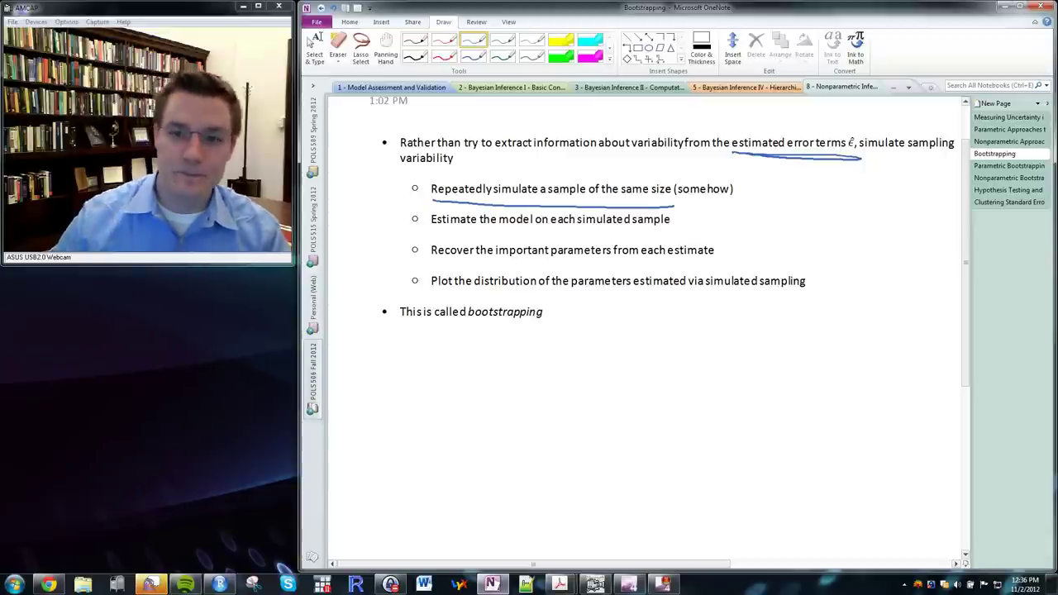
left_click_drag(682, 200, 730, 202)
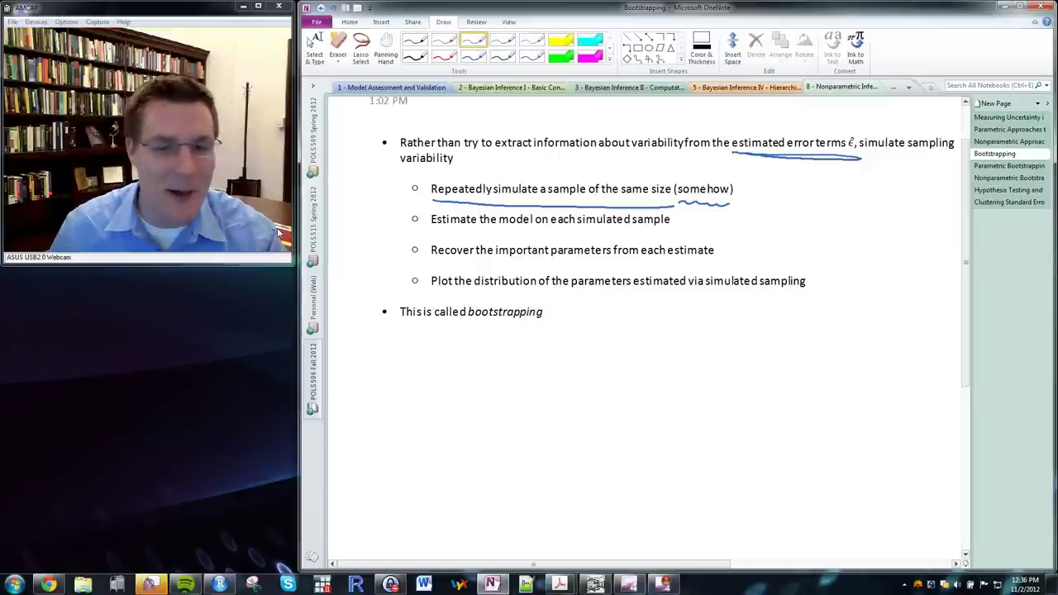
Underline the sub-bullets on estimating the model, recovering the parameters and plotting their distribution, and put the pen away
left_click_drag(431, 231, 666, 234)
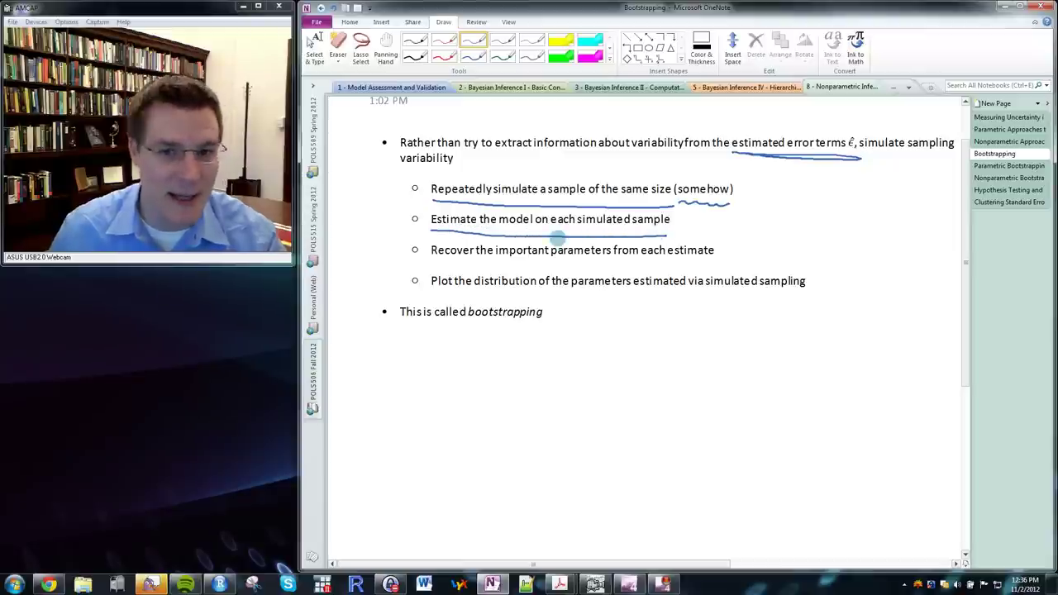
left_click_drag(429, 266, 709, 269)
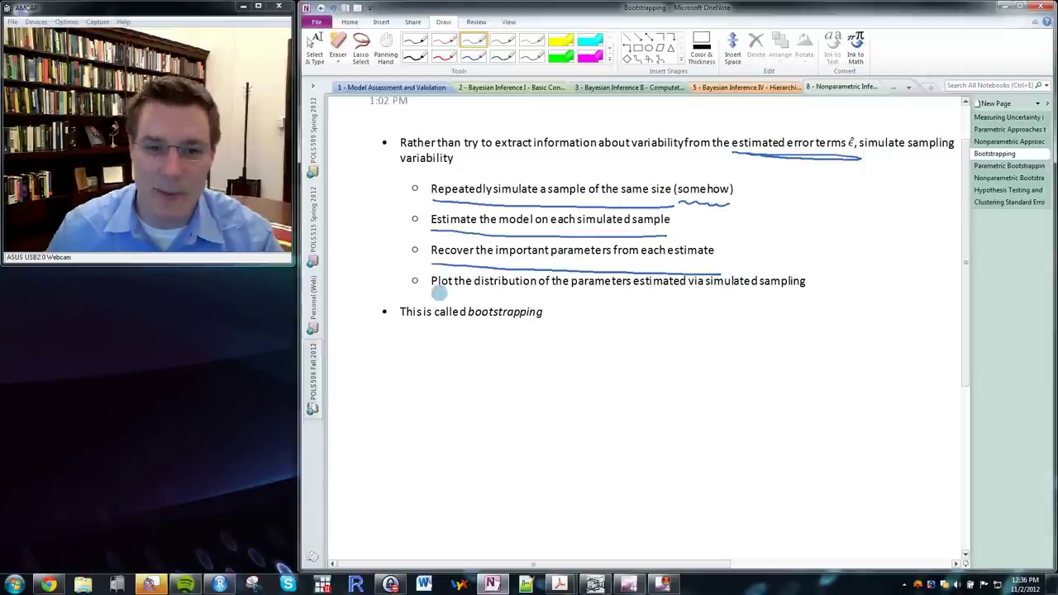
left_click_drag(435, 291, 804, 295)
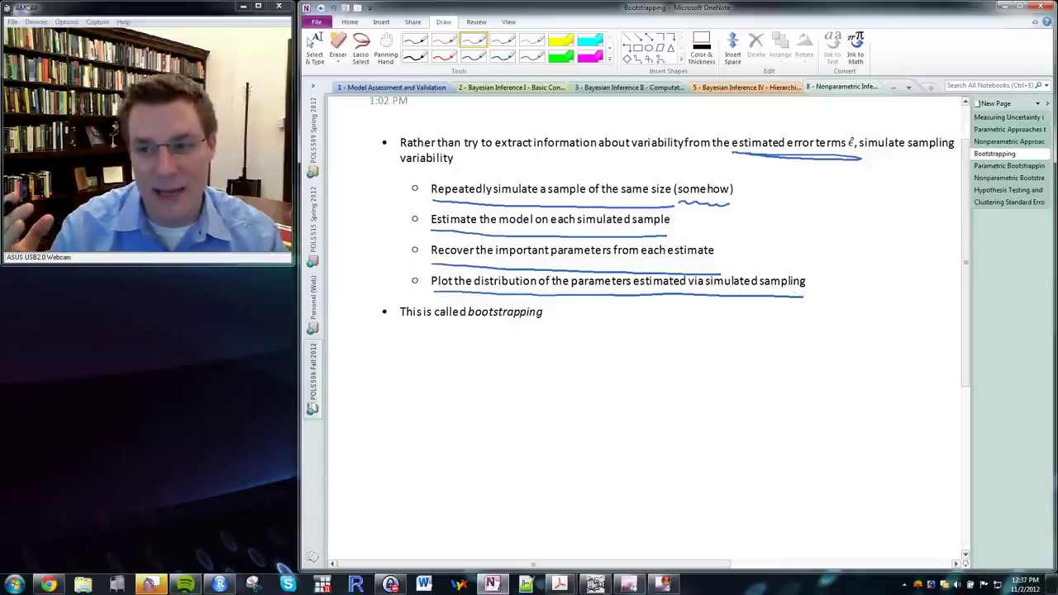
key("Escape")
Go to the Parametric Bootstrapping page and bring its regression example with an interaction term fully into view
scroll(827, 308, "down", 2)
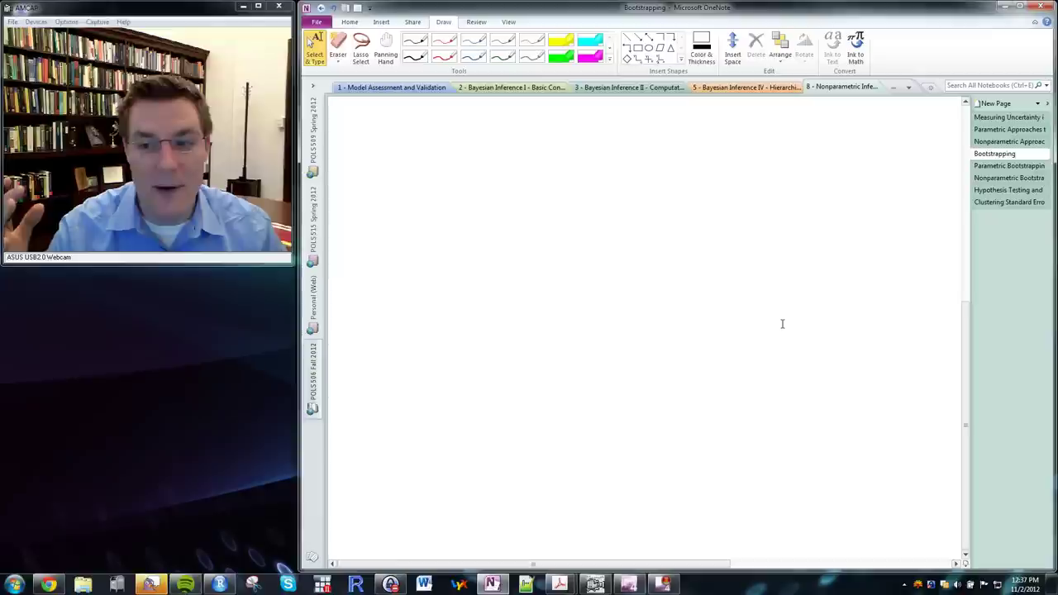
scroll(781, 326, "up", 4)
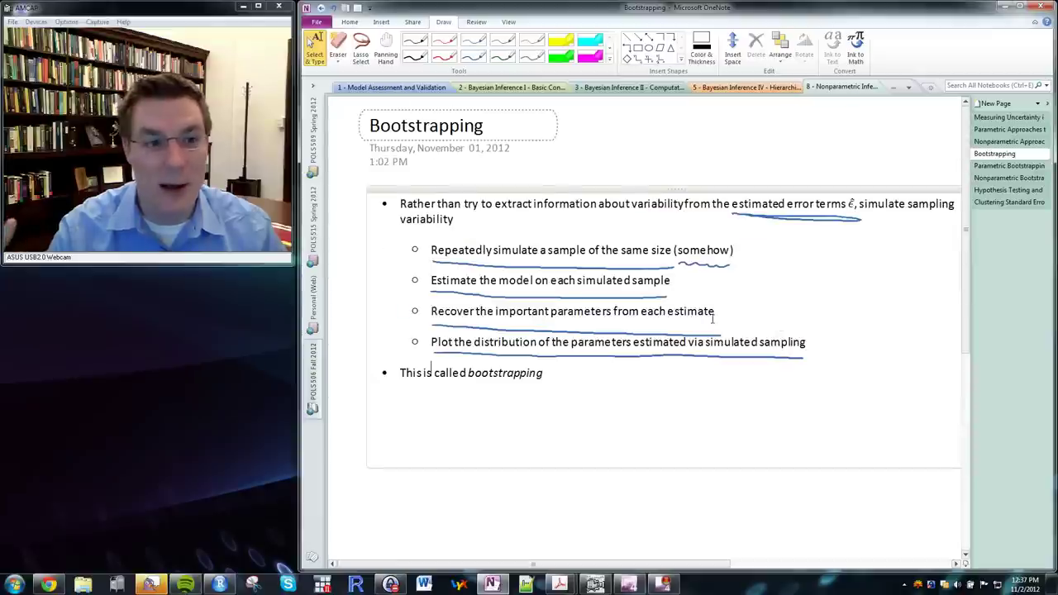
left_click(344, 238)
key("Return")
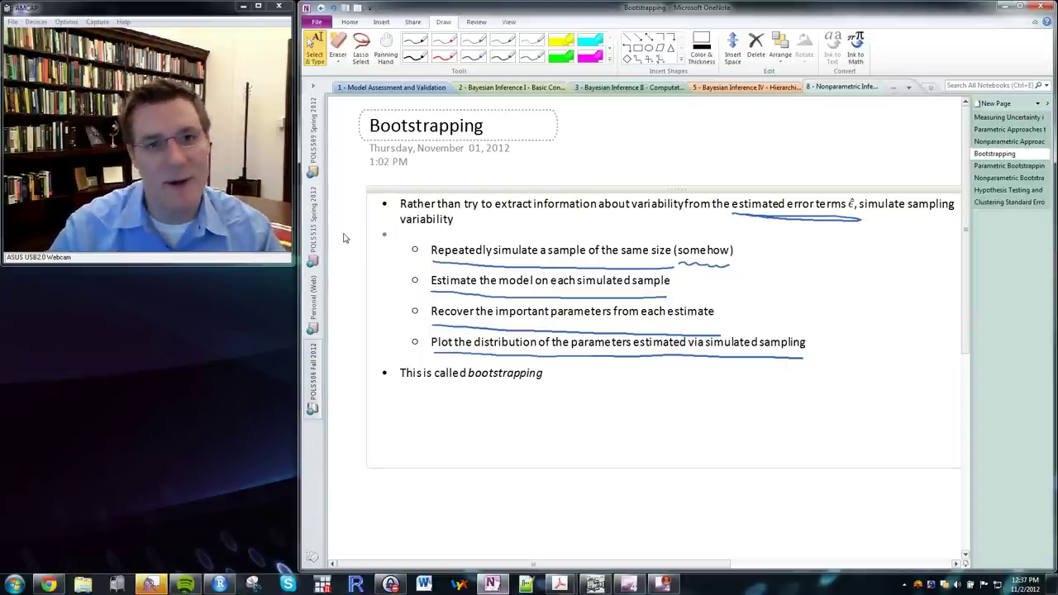
key("ctrl+Page_Down")
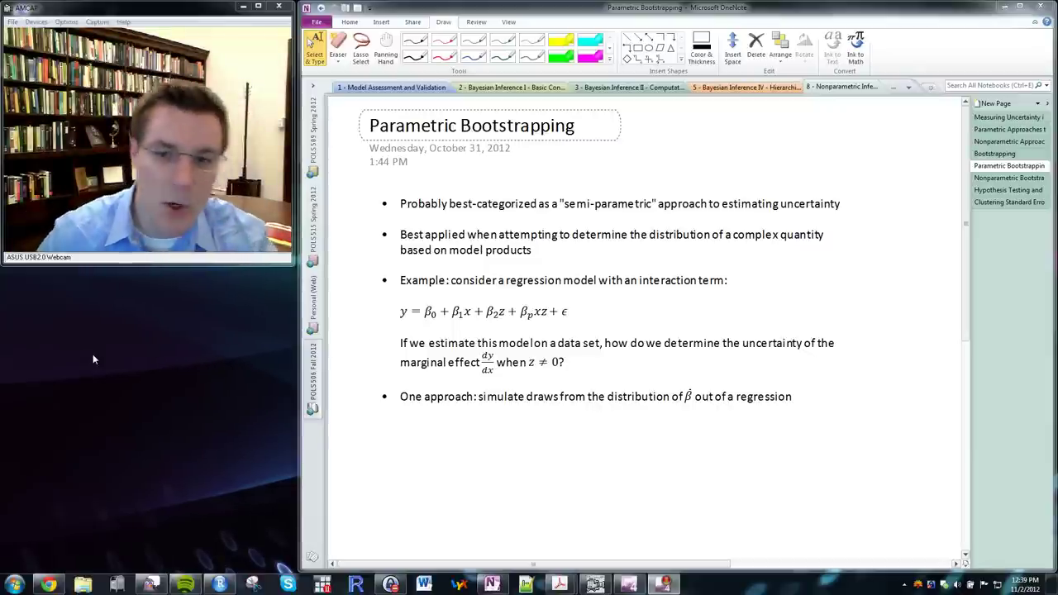
left_click(411, 258)
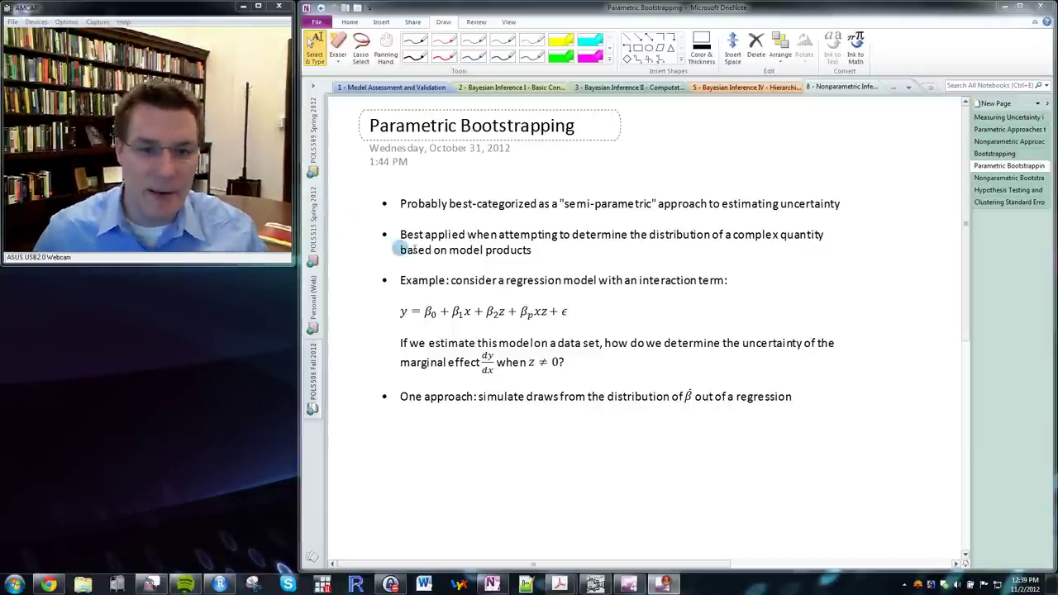
scroll(376, 257, "down", 2)
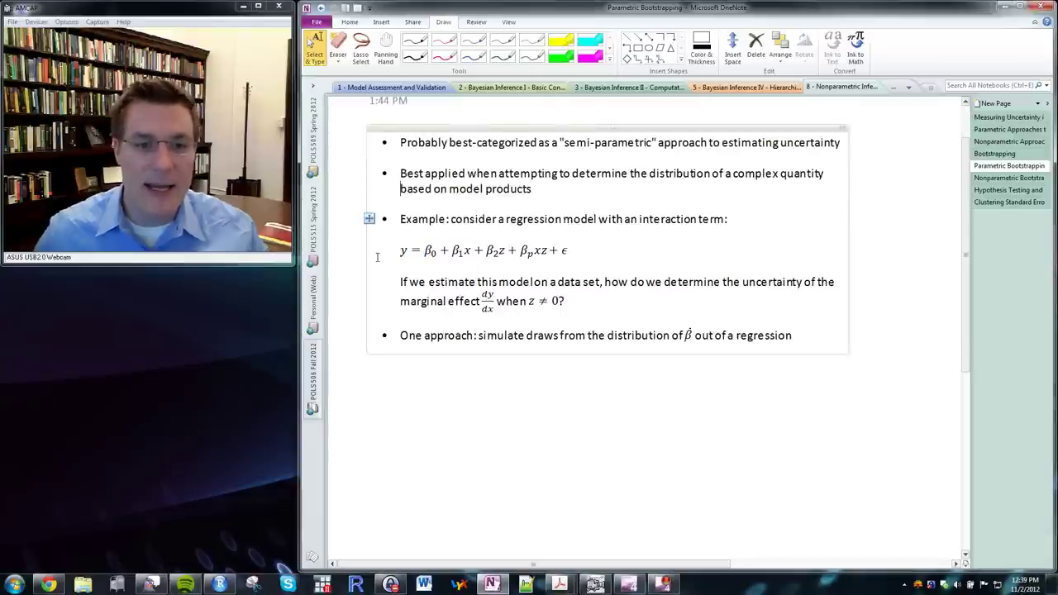
Underline "consider a regression model with an interaction term" in wavy blue ink, mark the y, x, z, xz and error terms, and put the pen away
left_click(474, 40)
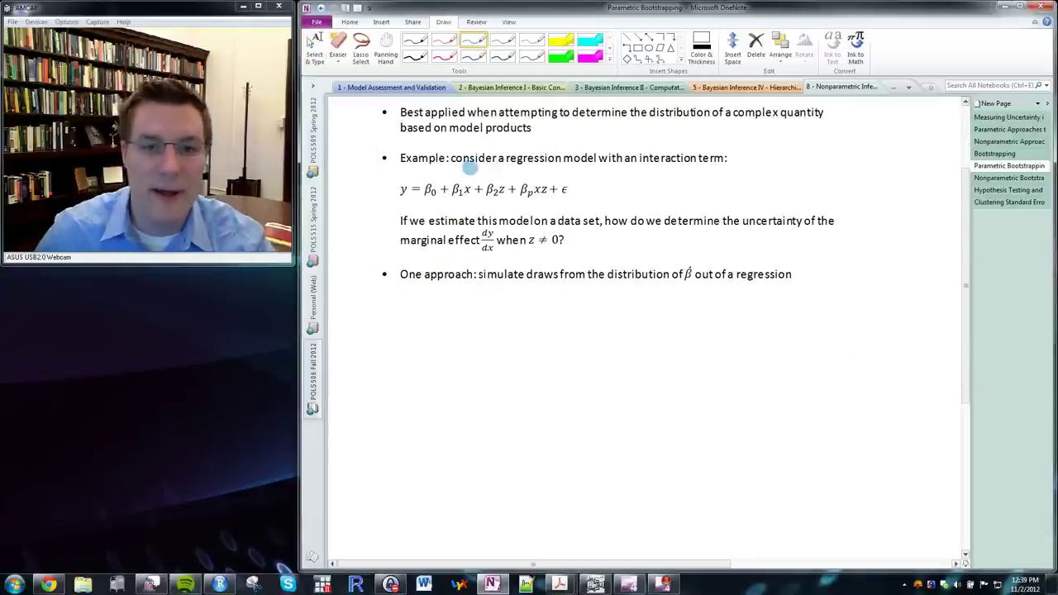
left_click_drag(453, 170, 733, 175)
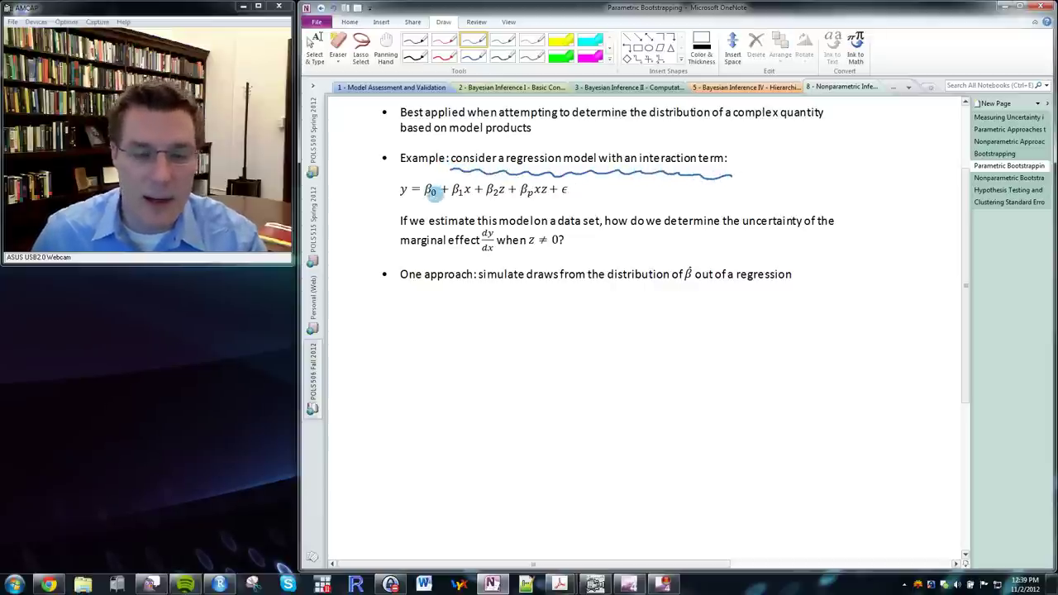
left_click_drag(453, 201, 551, 203)
left_click_drag(398, 200, 406, 200)
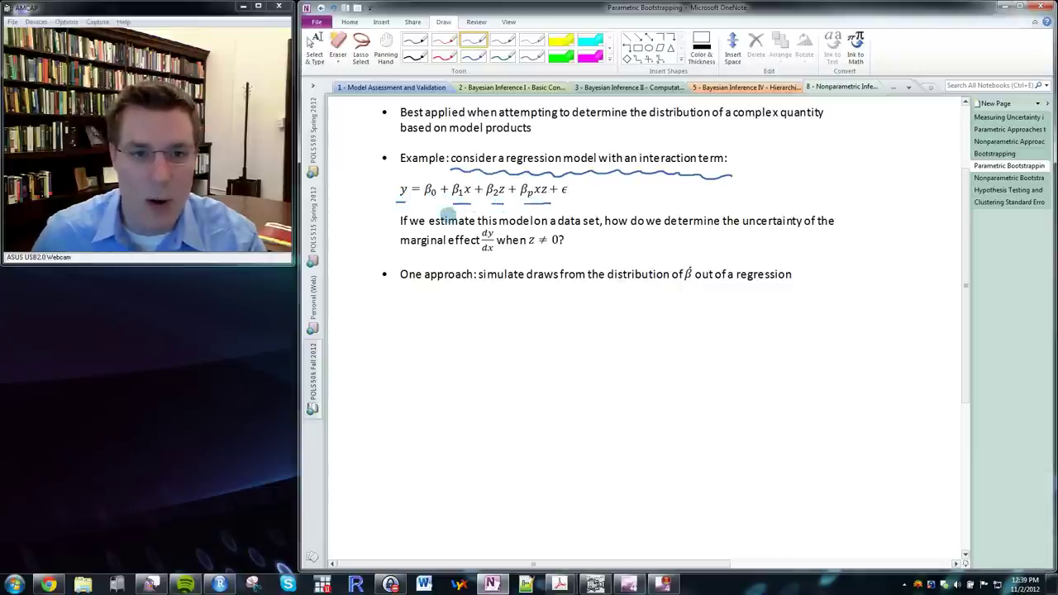
left_click_drag(563, 199, 570, 198)
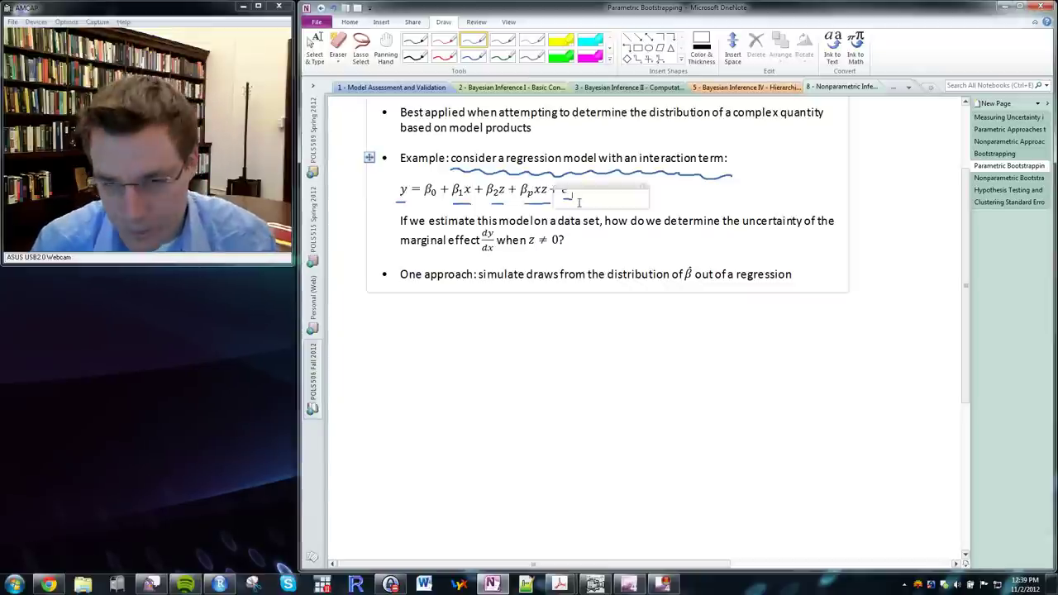
key("Escape")
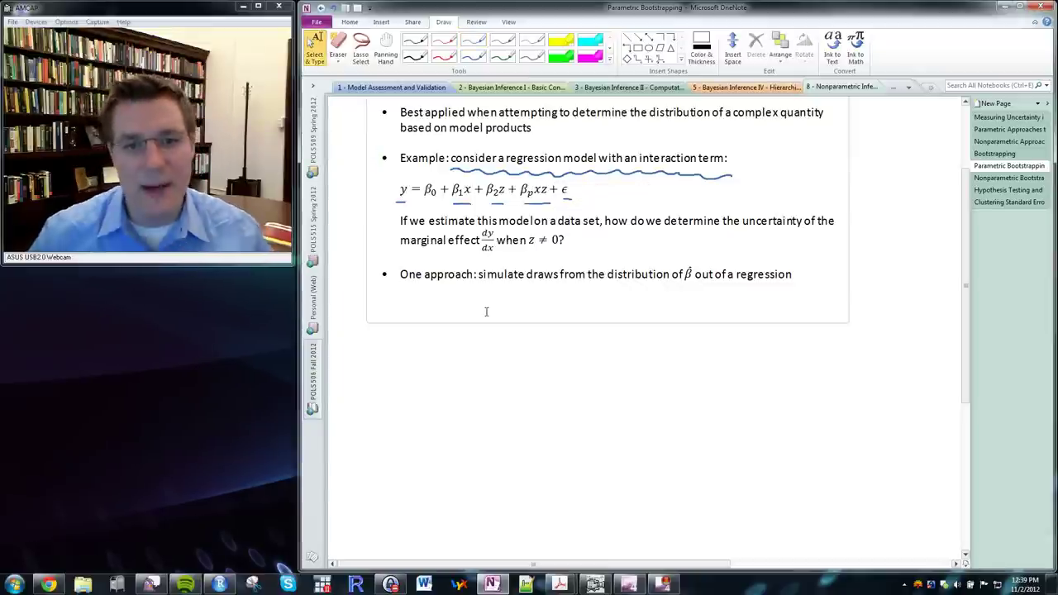
Handwrite dy/dx = β1 + βp z in blue below the "One approach" bullet and underline the z twice
left_click(442, 357)
scroll(454, 352, "down", 1)
left_click(473, 39)
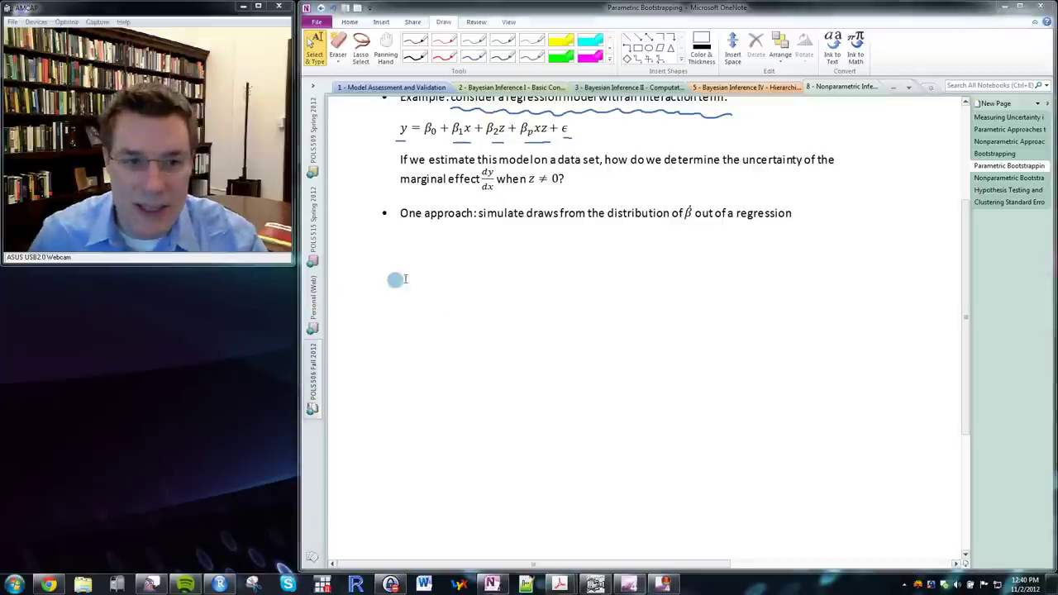
mouse_move(408, 260)
left_mouse_down()
mouse_move(401, 286)
mouse_move(424, 305)
left_mouse_up()
mouse_move(425, 295)
left_mouse_down()
mouse_move(415, 306)
mouse_move(449, 287)
left_mouse_up()
mouse_move(441, 292)
left_mouse_down()
mouse_move(472, 295)
mouse_move(471, 305)
mouse_move(480, 285)
mouse_move(486, 298)
mouse_move(510, 290)
left_mouse_up()
mouse_move(504, 283)
left_mouse_down()
mouse_move(529, 278)
mouse_move(538, 298)
mouse_move(565, 302)
left_mouse_up()
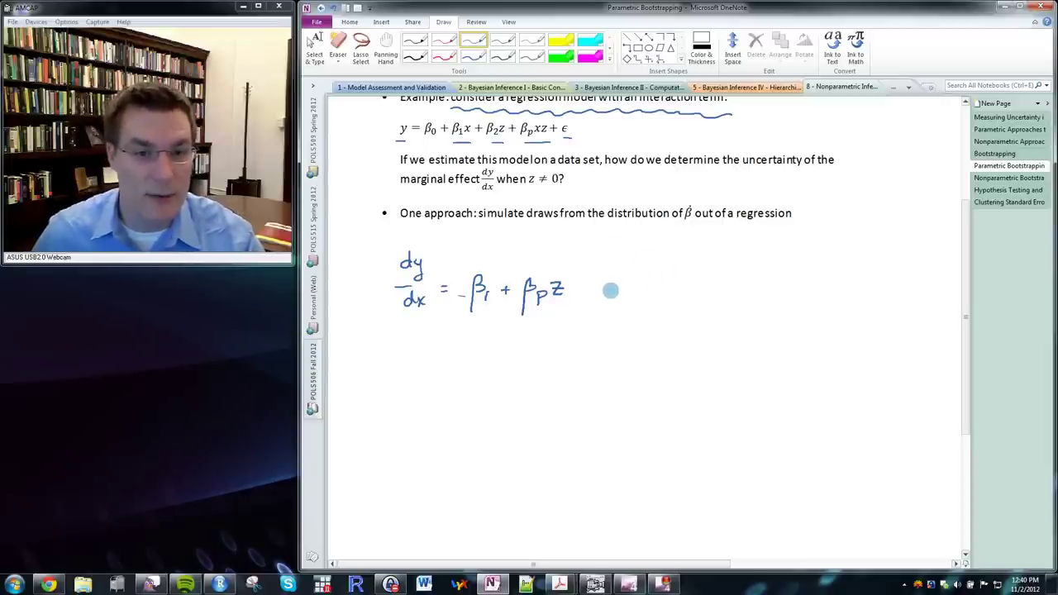
left_click_drag(547, 313, 565, 317)
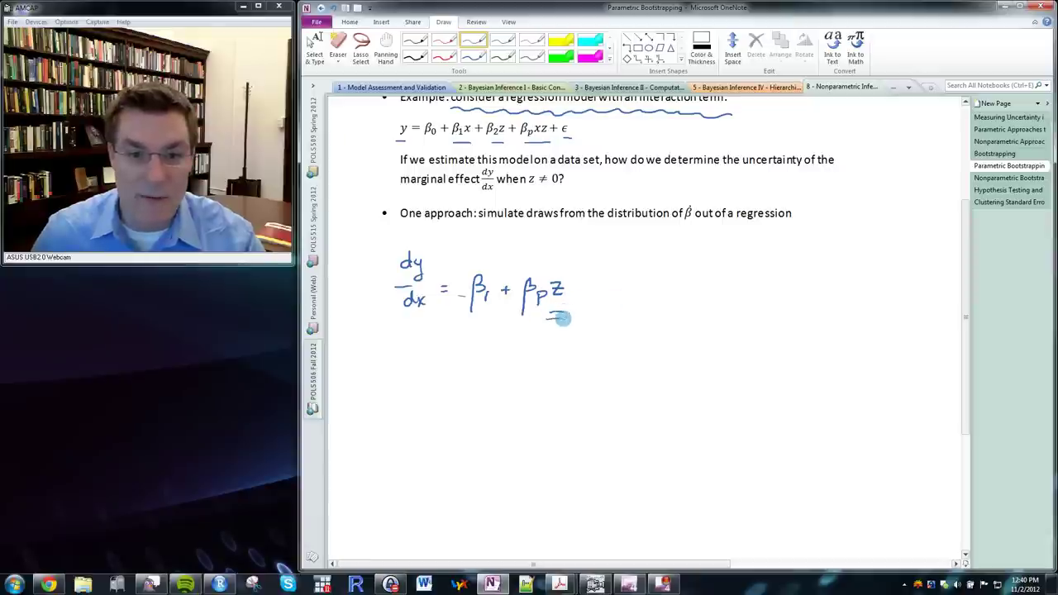
Write var(dy/dx) in blue beside the derivative and draw a wavy underline beneath β1 + βp z
mouse_move(645, 283)
left_mouse_down()
mouse_move(665, 288)
mouse_move(714, 267)
mouse_move(709, 287)
mouse_move(719, 299)
mouse_move(732, 273)
mouse_move(744, 310)
left_mouse_up()
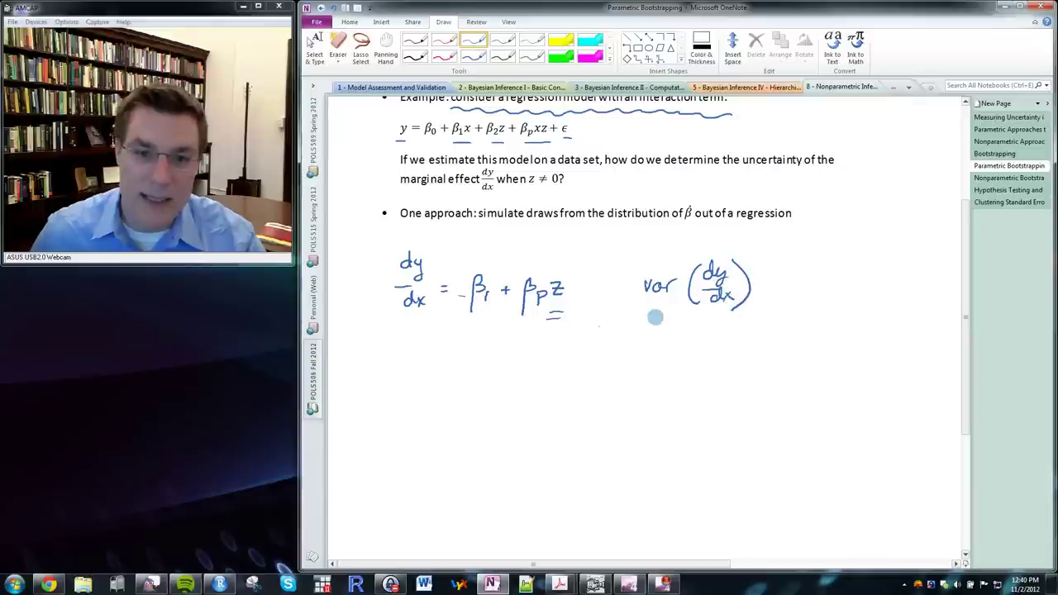
left_click_drag(473, 318, 573, 321)
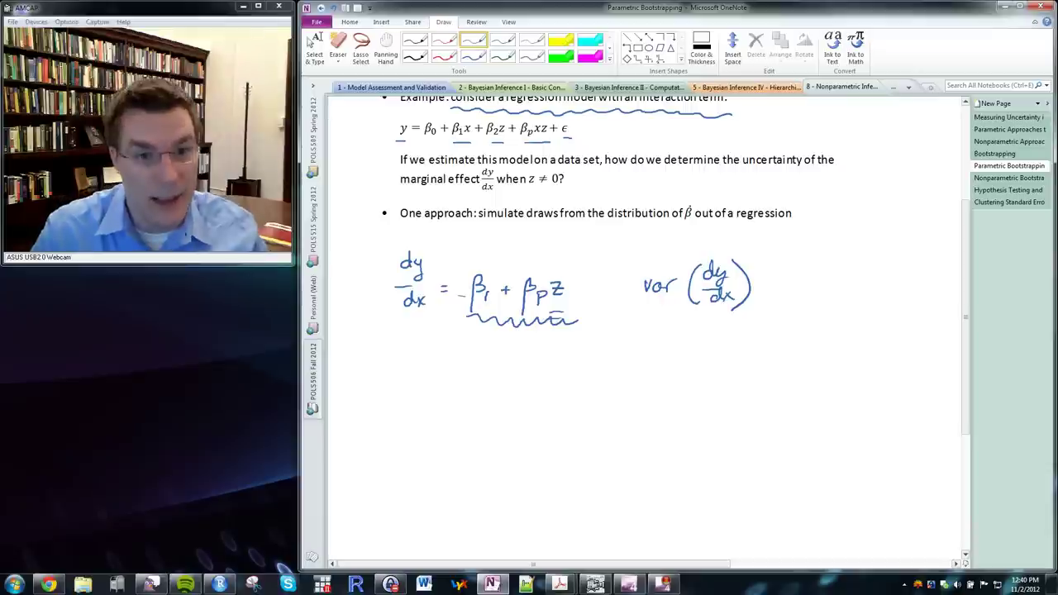
key("Escape")
Write the variance expansion in blue below var(dy/dx), from var(β1 + βp z) to var(β1) + z² var(βp) + 2z cov(β1, βp)
scroll(879, 233, "down", 2)
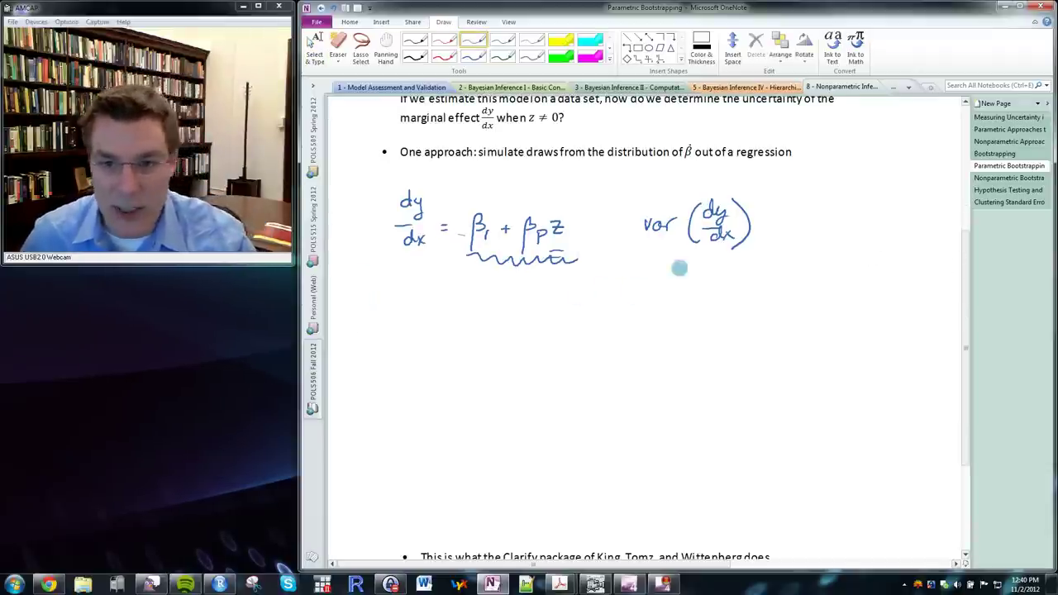
mouse_move(644, 285)
left_mouse_down()
mouse_move(682, 277)
mouse_move(697, 301)
mouse_move(702, 286)
mouse_move(734, 294)
mouse_move(740, 281)
mouse_move(775, 296)
left_mouse_up()
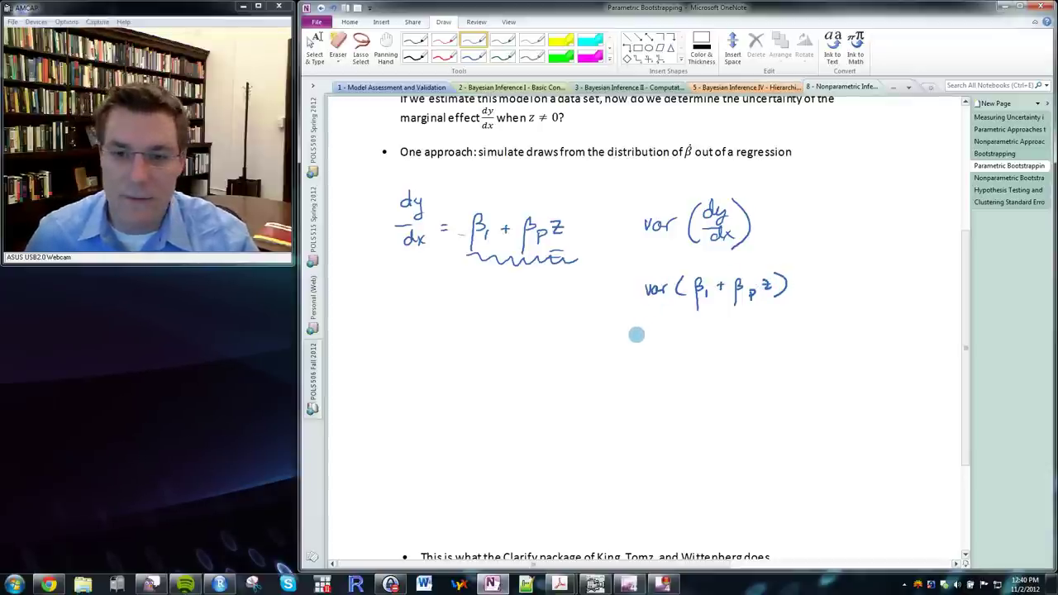
mouse_move(614, 336)
left_mouse_down()
mouse_move(744, 333)
mouse_move(755, 358)
mouse_move(759, 341)
mouse_move(819, 338)
mouse_move(798, 335)
mouse_move(866, 342)
mouse_move(863, 362)
mouse_move(886, 344)
mouse_move(895, 357)
mouse_move(902, 338)
mouse_move(928, 351)
left_mouse_up()
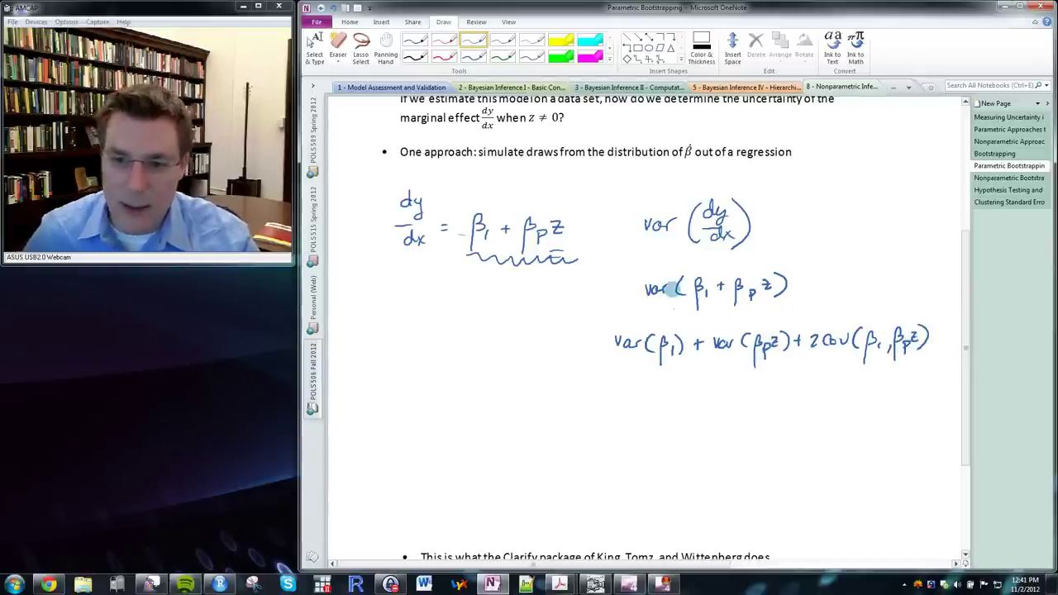
mouse_move(704, 381)
left_mouse_down()
mouse_move(742, 391)
mouse_move(779, 385)
mouse_move(784, 407)
mouse_move(793, 389)
mouse_move(793, 401)
mouse_move(819, 384)
mouse_move(888, 377)
mouse_move(888, 406)
mouse_move(895, 386)
mouse_move(917, 405)
mouse_move(943, 388)
left_mouse_up()
left_click_drag(625, 386, 677, 408)
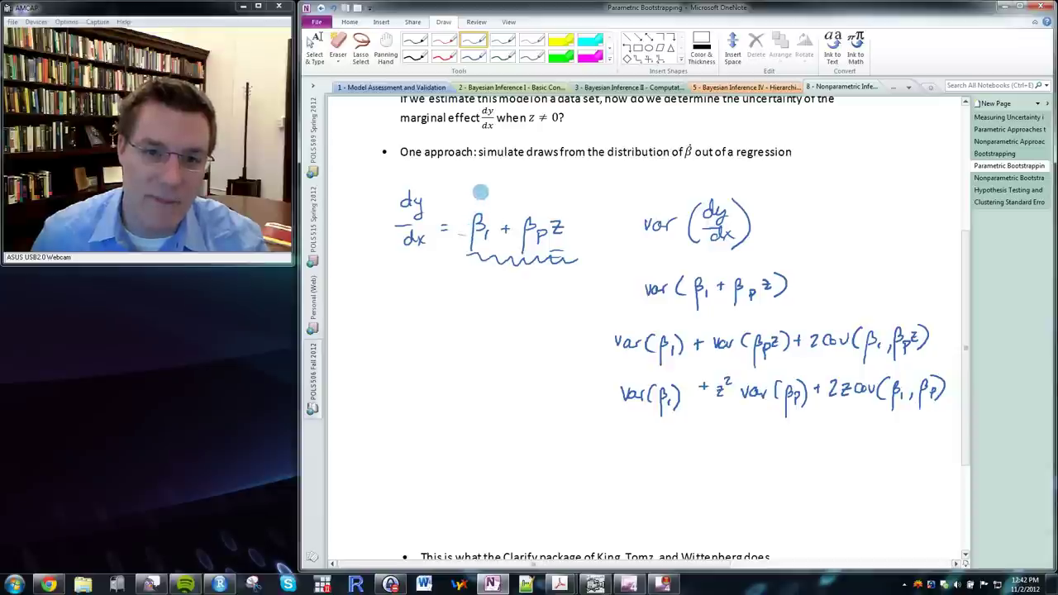
Draw blue arrows above β1, βp and z in the derivative, underline both betas in red, and put the pen away
mouse_move(479, 194)
left_mouse_down()
mouse_move(480, 204)
mouse_move(567, 205)
left_mouse_up()
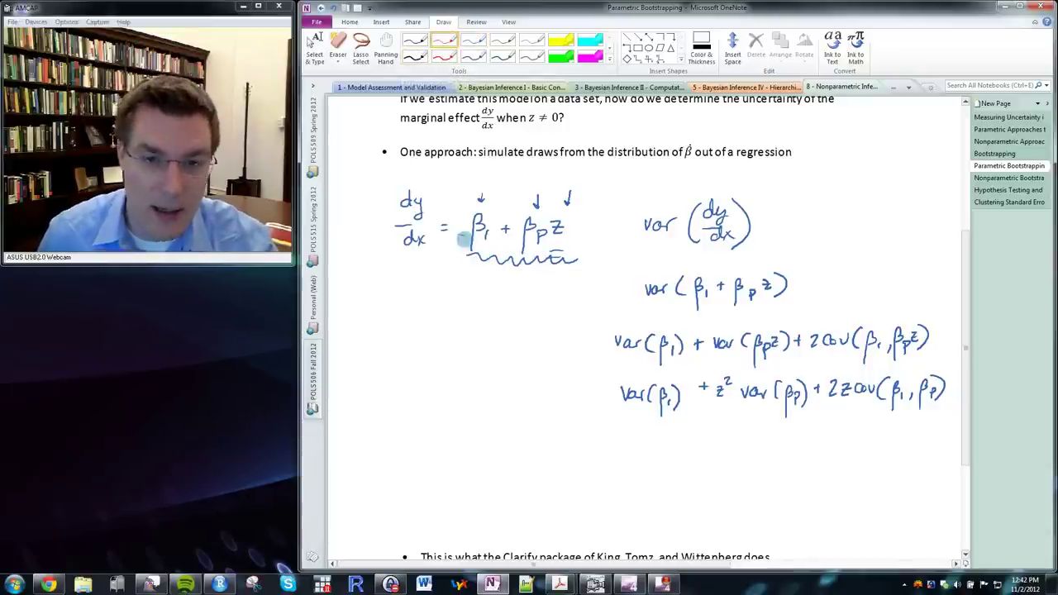
left_click_drag(470, 243, 544, 244)
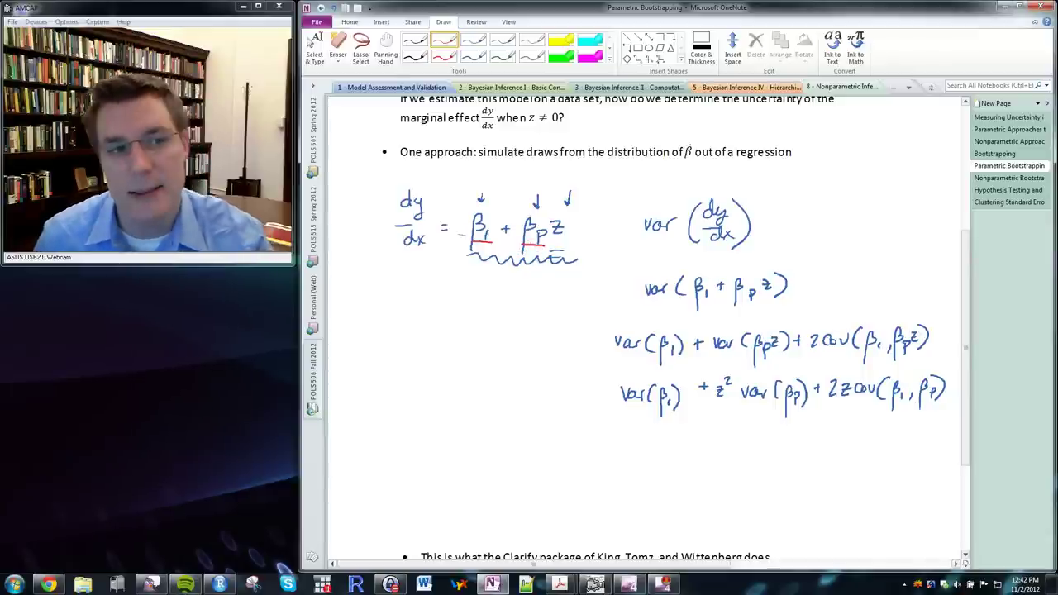
left_click(314, 50)
scroll(628, 258, "down", 2)
scroll(628, 258, "up", 1)
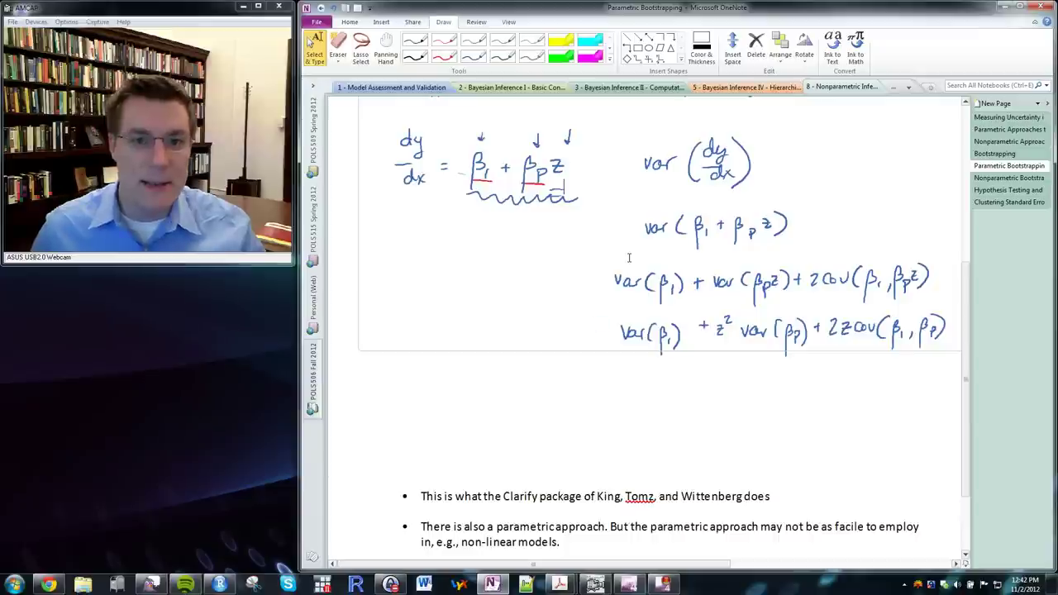
Write f(β1, βp) in red below the derivative equation
left_click(444, 40)
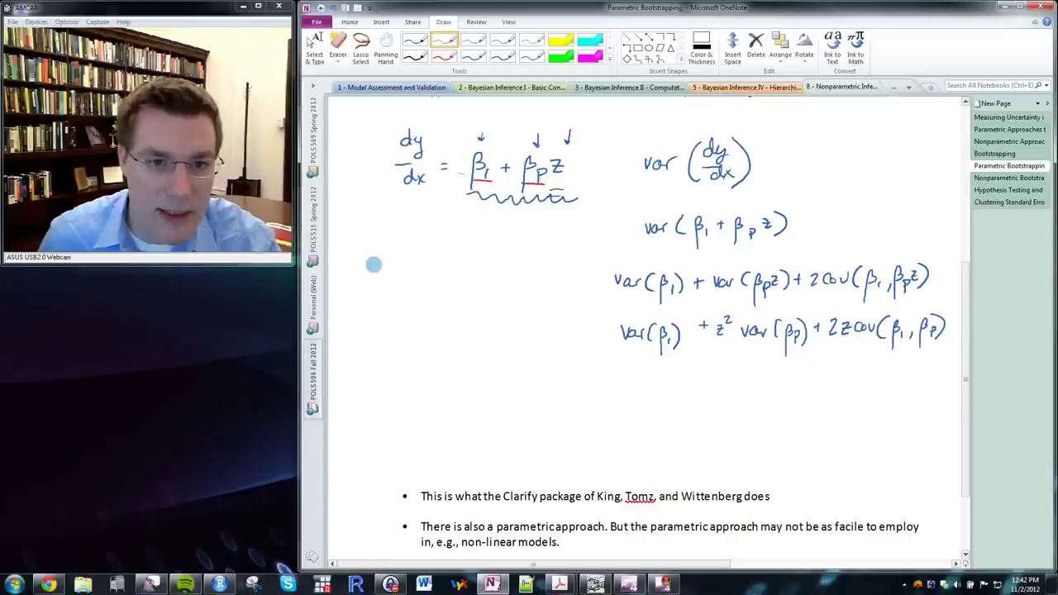
mouse_move(373, 265)
left_mouse_down()
mouse_move(373, 240)
mouse_move(382, 252)
mouse_move(353, 256)
mouse_move(422, 258)
mouse_move(425, 271)
mouse_move(430, 261)
left_mouse_up()
left_click_drag(432, 239, 434, 270)
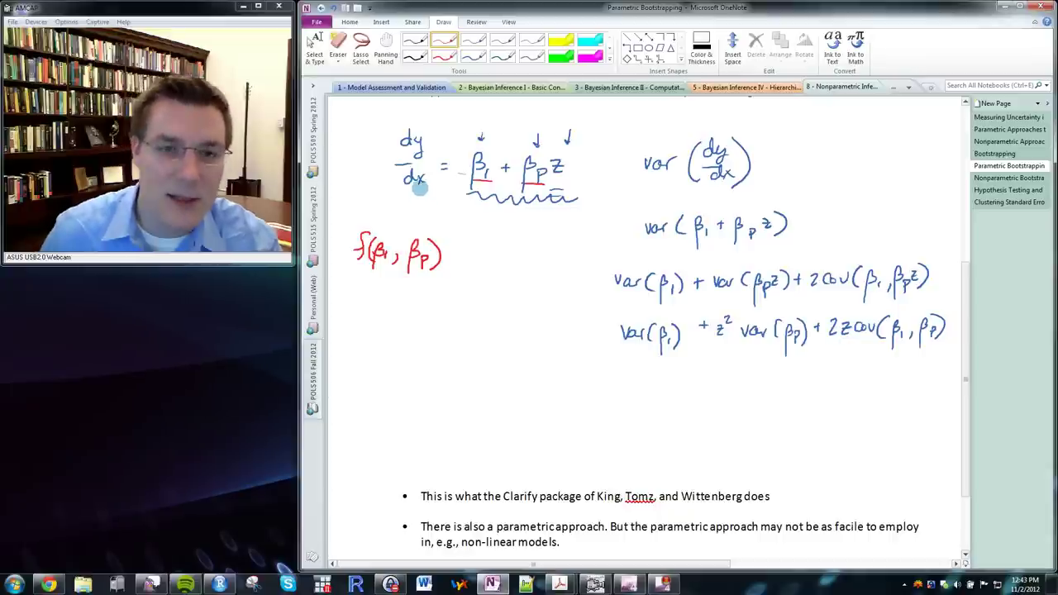
Add red hats over y and the betas in the derivative equation and throughout the variance expansion
left_click_drag(413, 133, 423, 133)
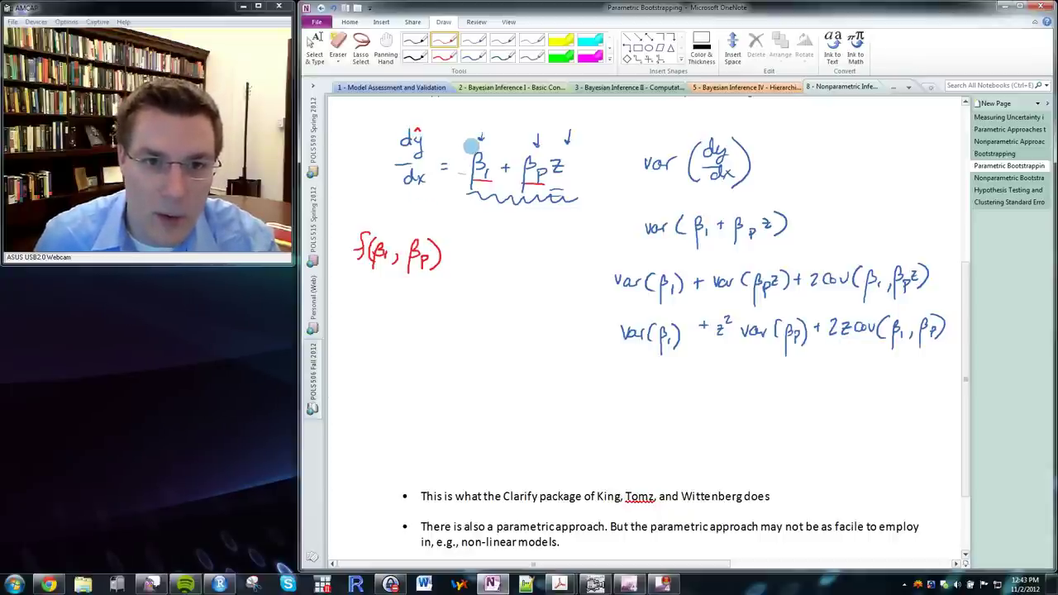
left_click_drag(524, 154, 534, 153)
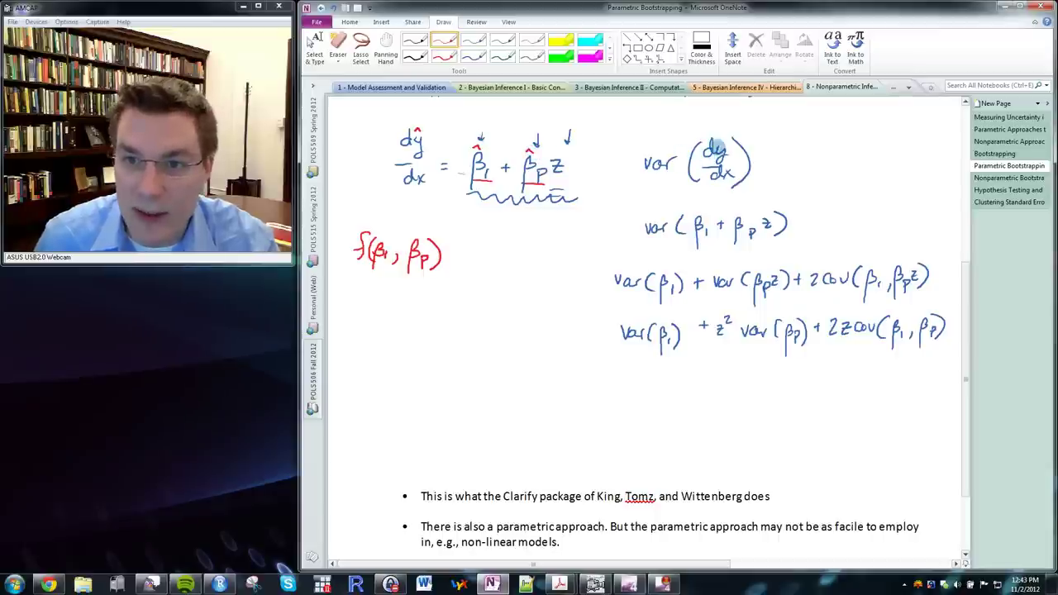
left_click_drag(713, 146, 722, 145)
left_click_drag(691, 217, 742, 219)
left_click_drag(657, 271, 666, 269)
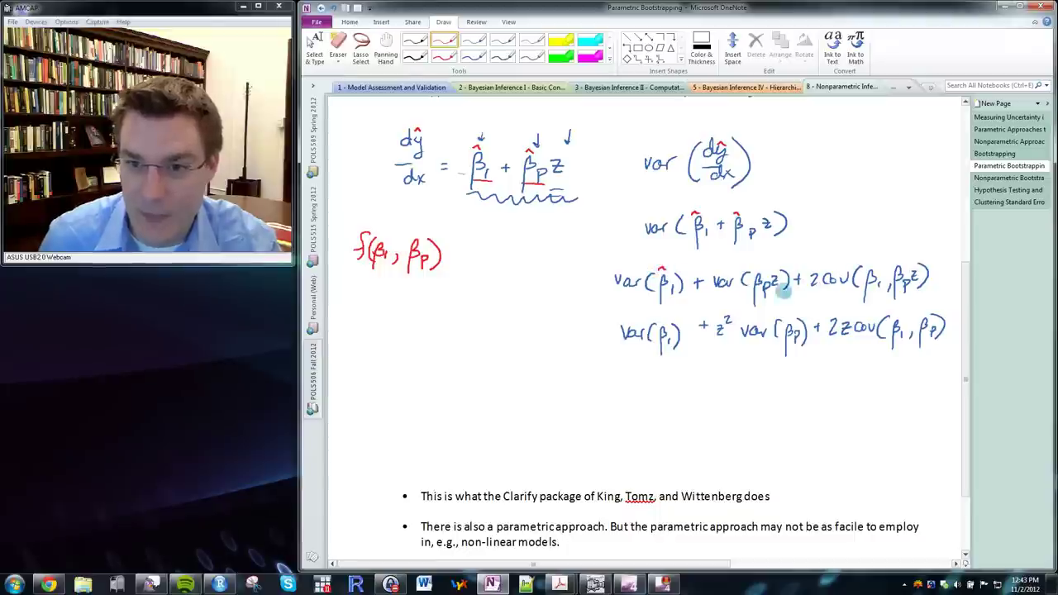
left_click_drag(750, 272, 761, 271)
left_click_drag(865, 267, 903, 264)
left_click_drag(889, 317, 925, 312)
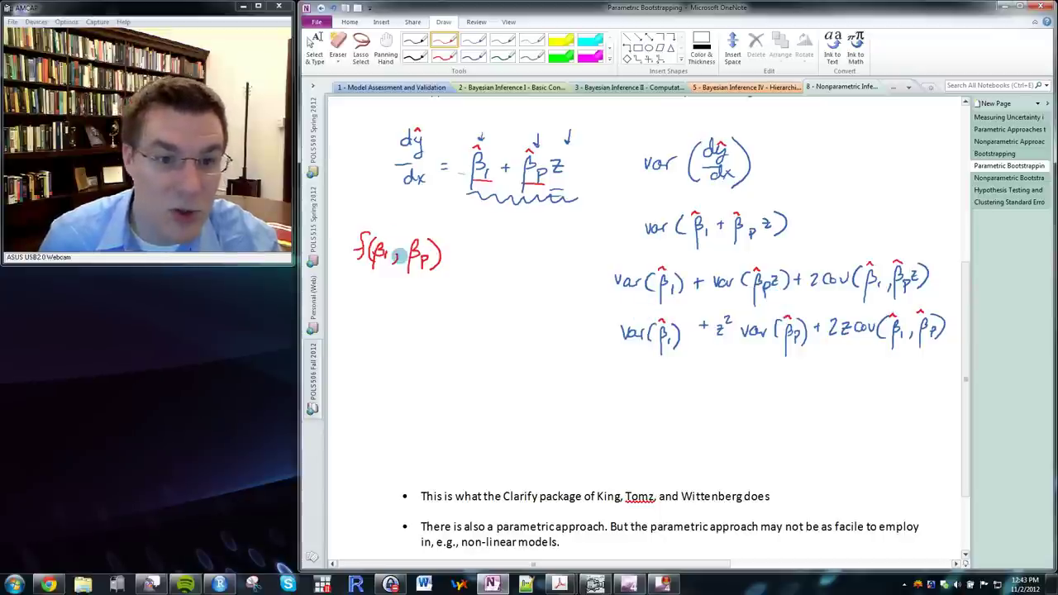
Put hats over the betas inside f, erasing the stray hat over f, and extend the expression with ~ N(β̂, Σ̂) in red
left_click_drag(359, 225, 367, 223)
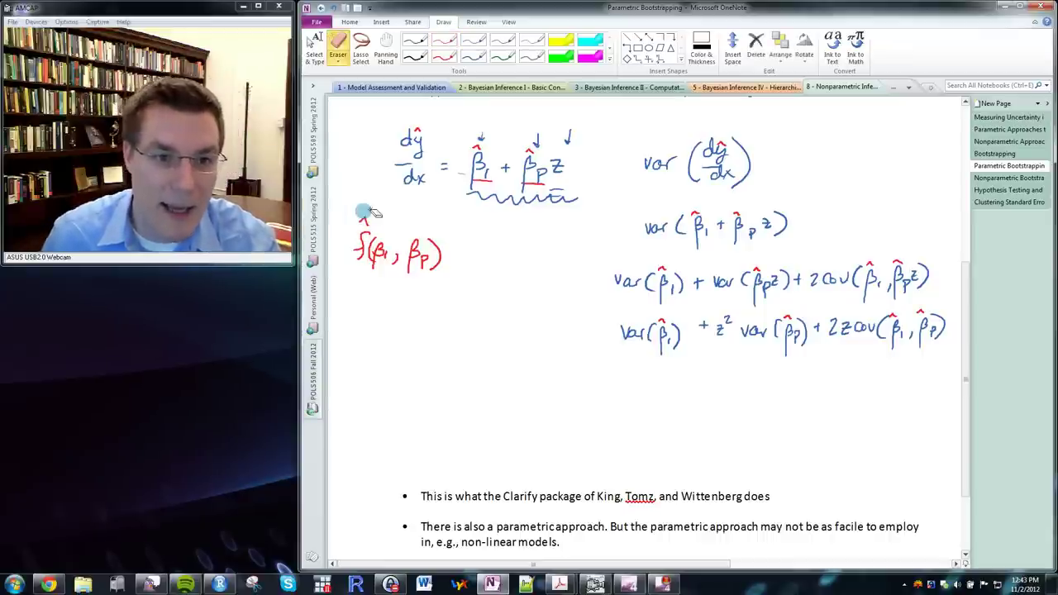
mouse_move(367, 222)
left_mouse_down()
mouse_move(351, 215)
mouse_move(388, 236)
mouse_move(420, 238)
left_mouse_up()
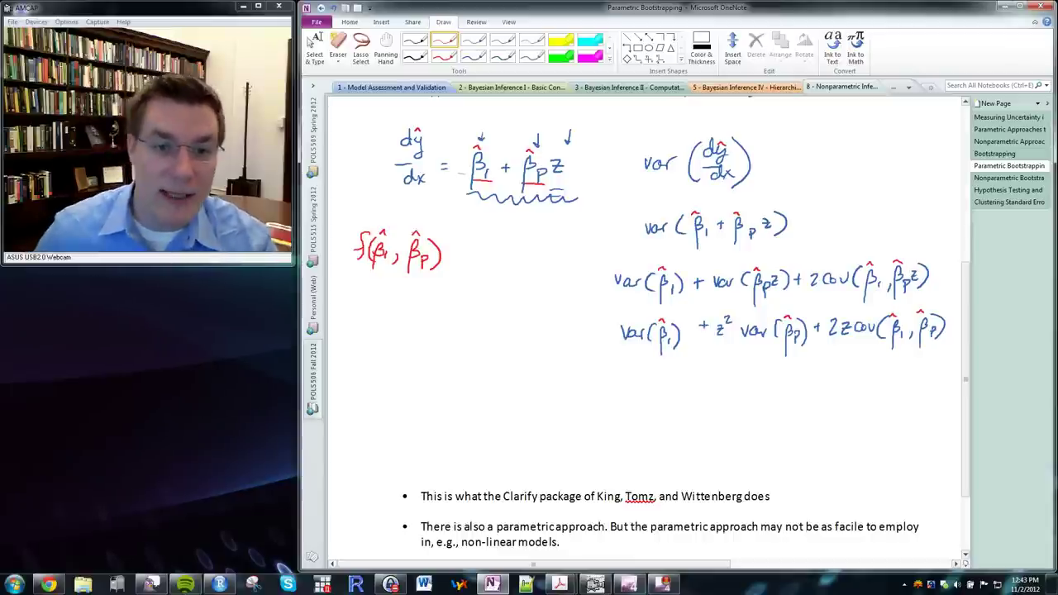
left_click_drag(450, 255, 470, 251)
mouse_move(478, 251)
left_mouse_down()
mouse_move(495, 243)
mouse_move(502, 269)
mouse_move(517, 244)
mouse_move(539, 256)
mouse_move(531, 248)
left_mouse_up()
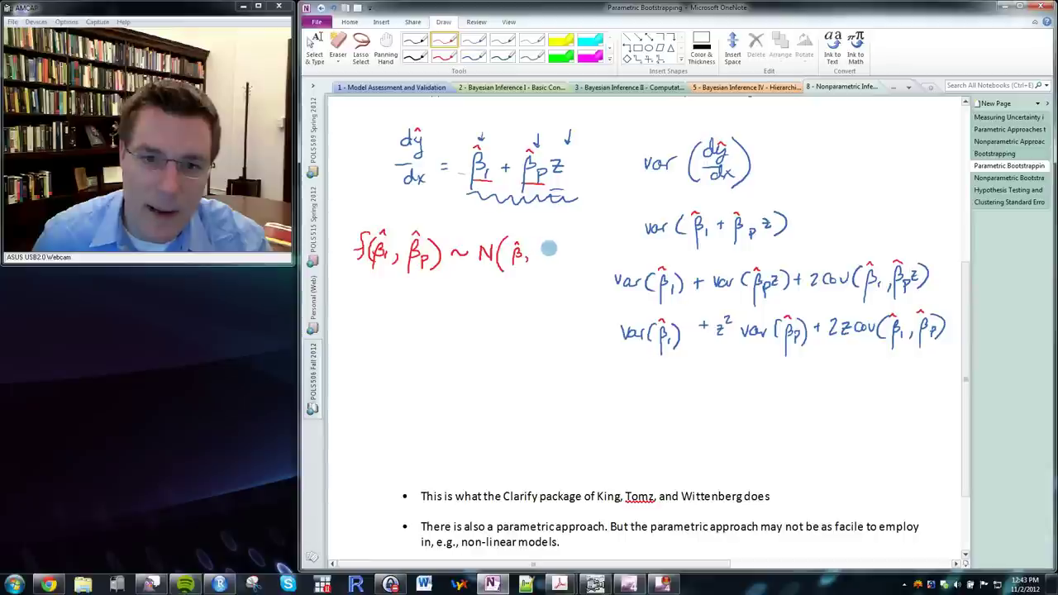
left_click_drag(549, 246, 560, 271)
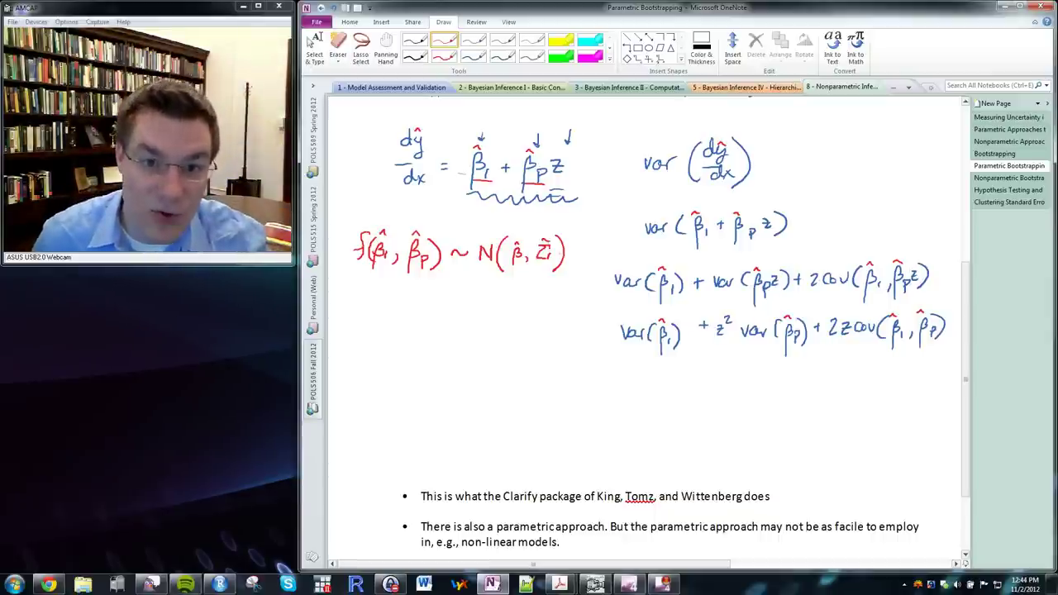
Erase both parameters inside the normal distribution N and rewrite them more clearly in red as β̂ and Σ̂
key("alt+d")
key("e")
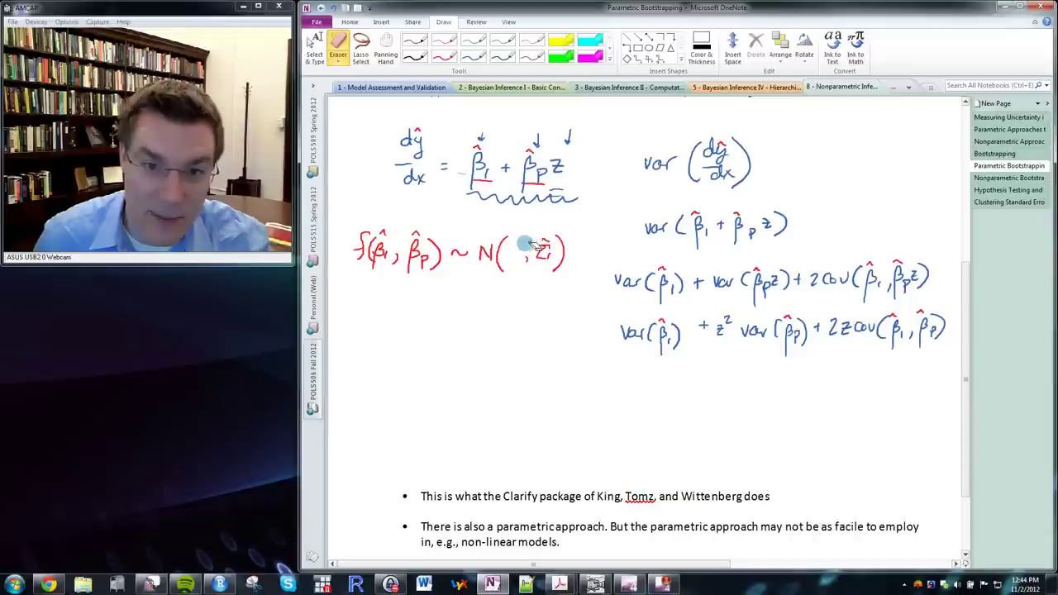
left_click(521, 244)
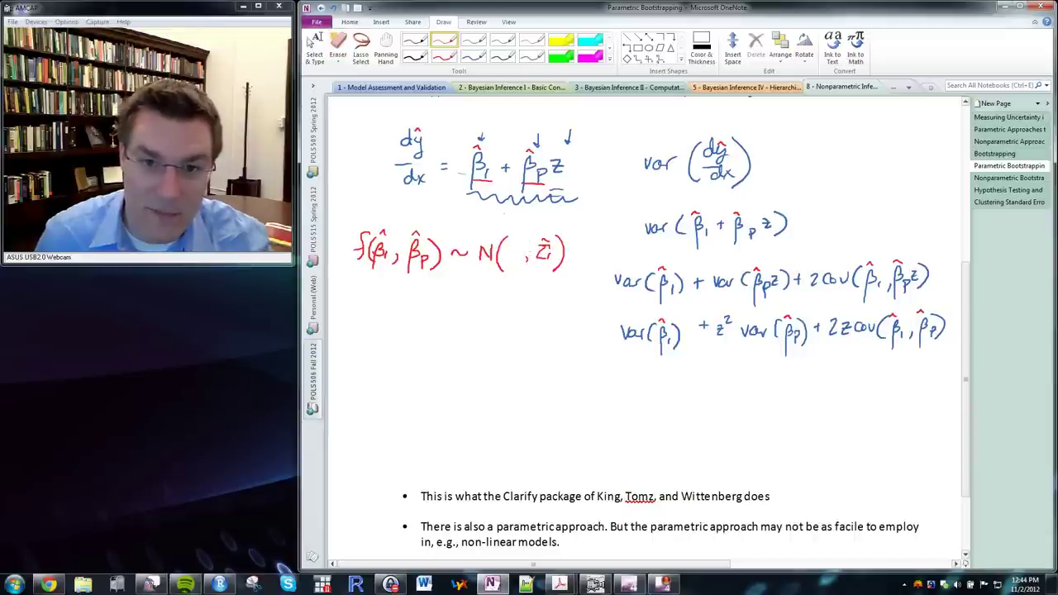
key("alt+d")
key("e")
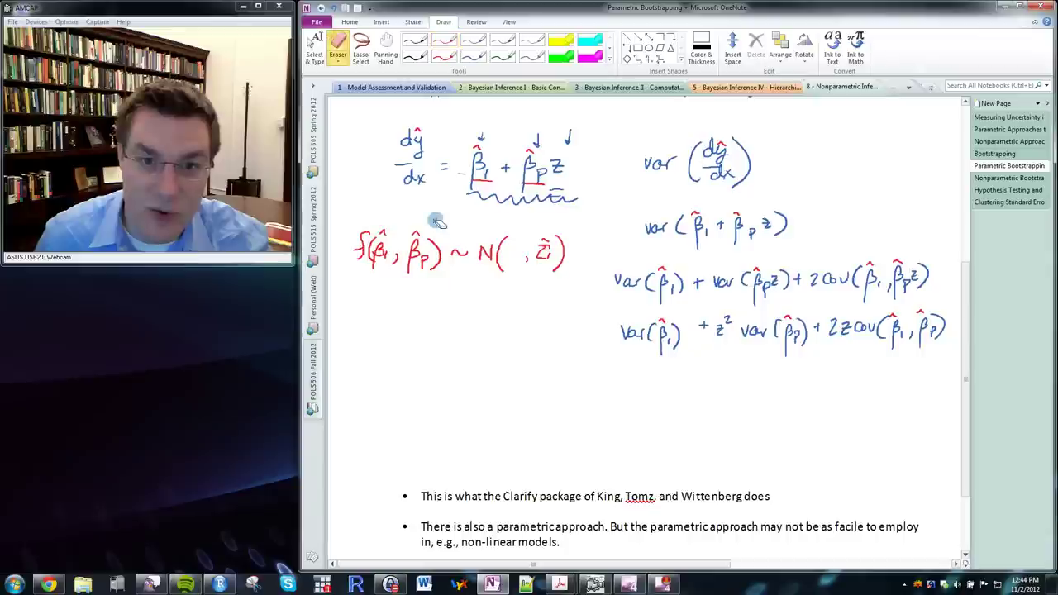
left_click(544, 249)
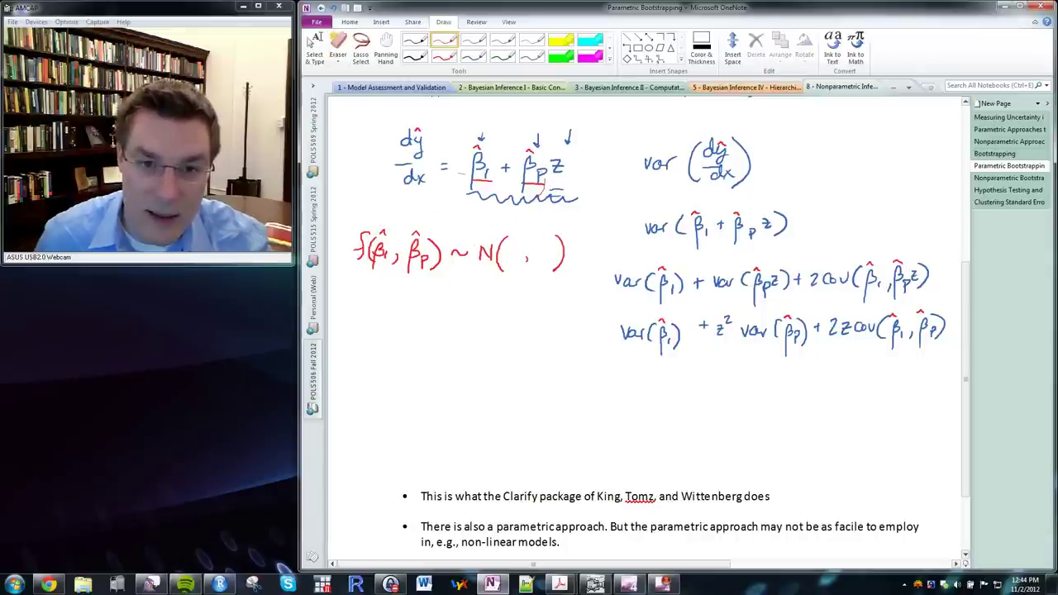
mouse_move(505, 261)
left_mouse_down()
mouse_move(488, 252)
mouse_move(508, 268)
mouse_move(510, 249)
mouse_move(543, 253)
mouse_move(535, 258)
mouse_move(547, 266)
left_mouse_up()
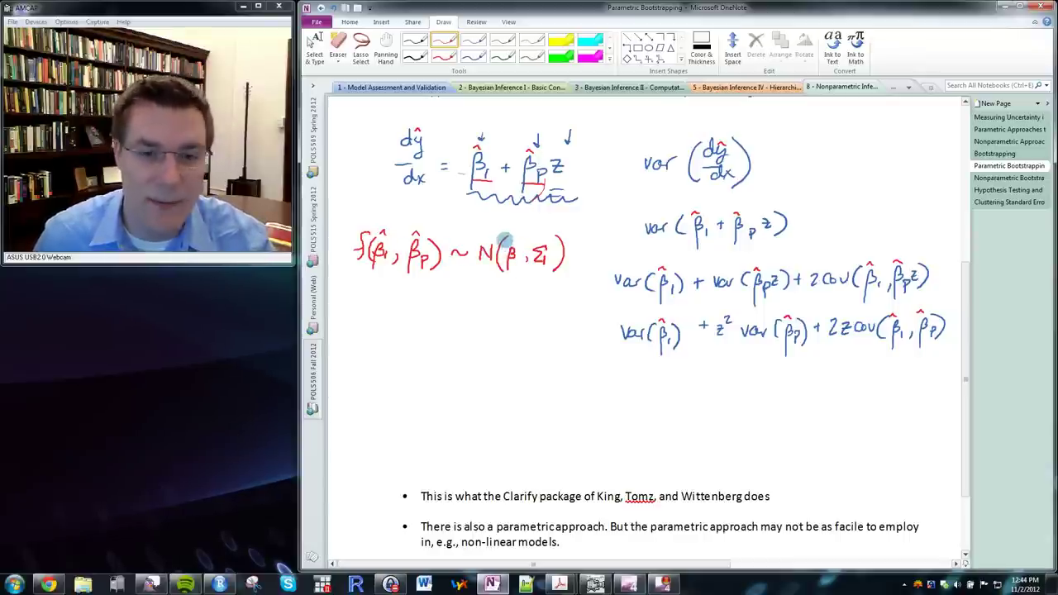
left_click_drag(505, 243, 546, 243)
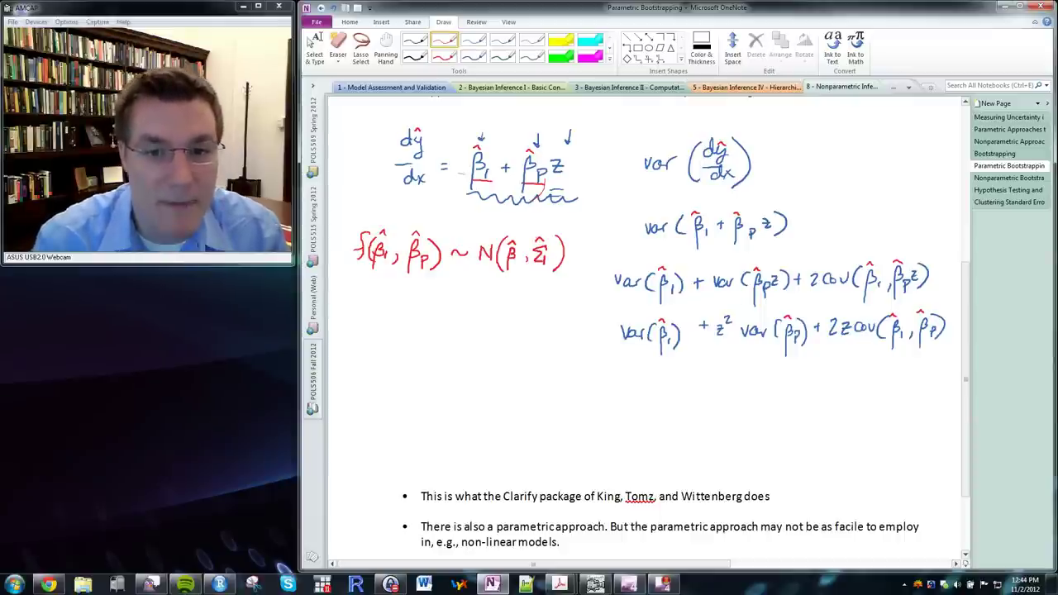
Draw red arrows down from β̂ and Σ̂ and label them "fitted MLE coefficients" and "vcv"
mouse_move(534, 276)
left_mouse_down()
mouse_move(546, 285)
mouse_move(532, 329)
mouse_move(542, 334)
left_mouse_up()
mouse_move(504, 280)
left_mouse_down()
mouse_move(494, 302)
mouse_move(504, 299)
left_mouse_up()
mouse_move(447, 324)
left_mouse_down()
mouse_move(439, 343)
mouse_move(506, 330)
left_mouse_up()
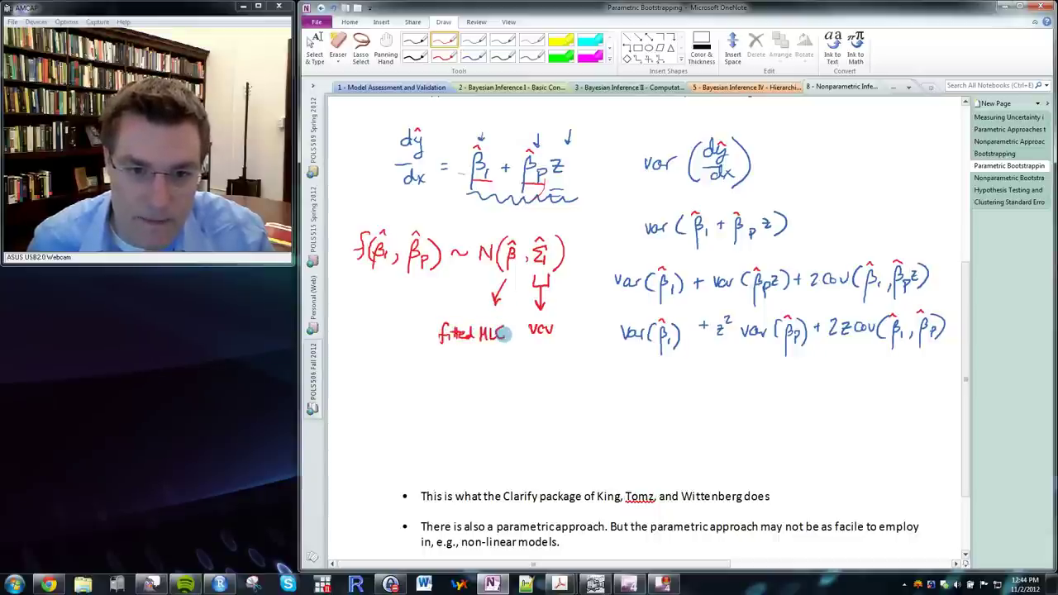
mouse_move(454, 353)
left_mouse_down()
mouse_move(471, 372)
mouse_move(478, 349)
mouse_move(521, 354)
left_mouse_up()
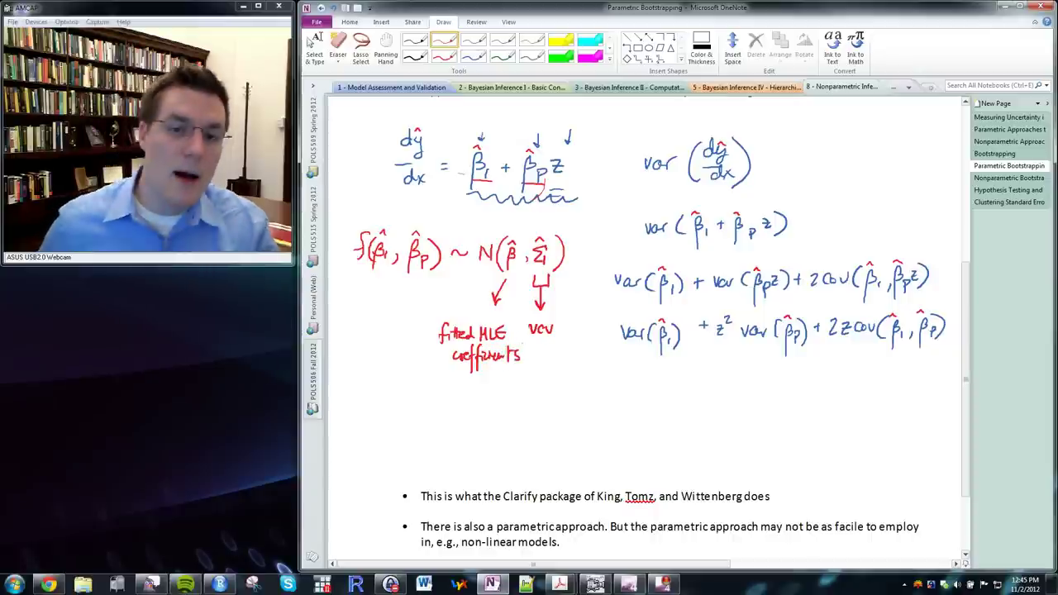
Annotate N with a red arrow to "CLT", and write step 1 below the labels as "recover OLS/MLE coefficients/VCV"
mouse_move(477, 240)
left_mouse_down()
mouse_move(508, 223)
mouse_move(529, 220)
mouse_move(527, 230)
left_mouse_up()
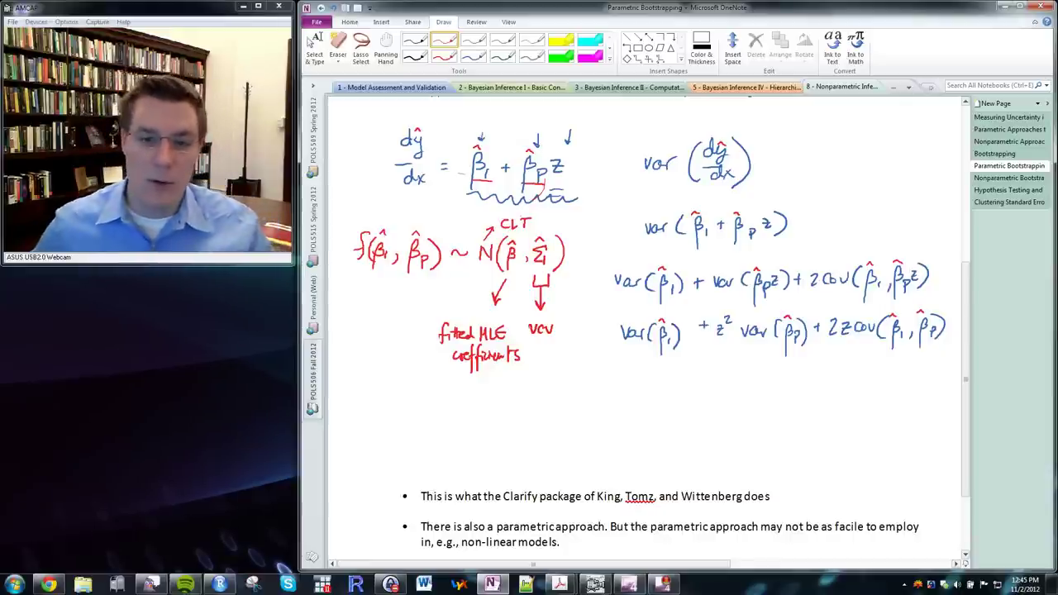
left_click(314, 45)
scroll(522, 223, "down", 2)
left_click(444, 40)
mouse_move(373, 338)
left_mouse_down()
mouse_move(468, 333)
mouse_move(477, 349)
mouse_move(492, 336)
mouse_move(657, 332)
left_mouse_up()
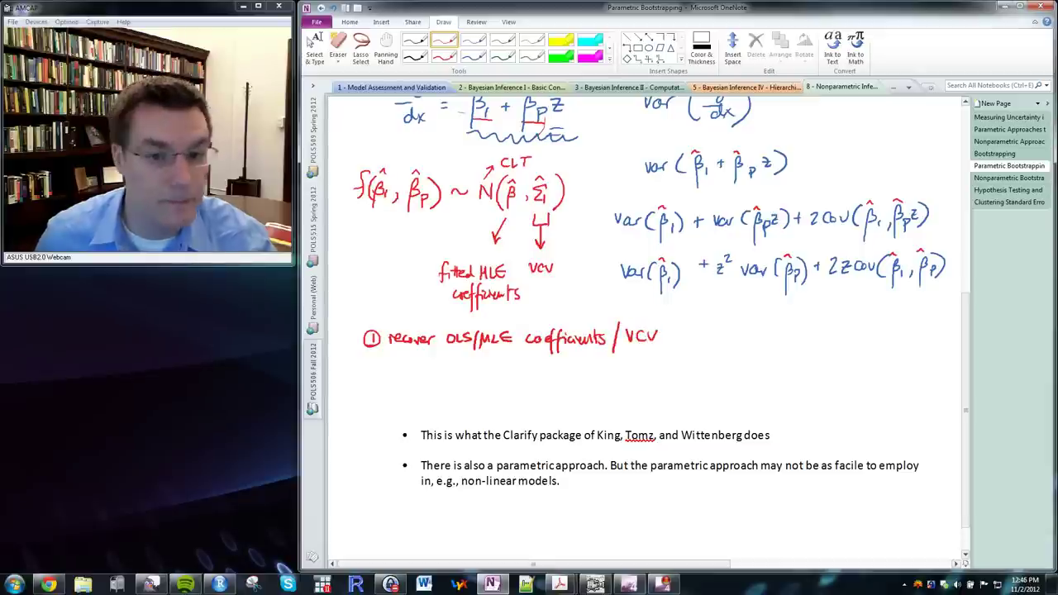
Write red steps 2 to 4: "plug estimated coefs/VCV into asymptotic dist. of β̂", "simulate many draws of β̂ for asymptotic dist.", "compute dŷ/dx for each draw."
mouse_move(371, 364)
left_mouse_down()
mouse_move(502, 360)
mouse_move(506, 369)
mouse_move(547, 366)
mouse_move(544, 377)
mouse_move(547, 366)
mouse_move(565, 375)
mouse_move(587, 361)
mouse_move(709, 369)
mouse_move(759, 356)
mouse_move(792, 366)
mouse_move(816, 350)
mouse_move(815, 368)
mouse_move(835, 346)
left_mouse_up()
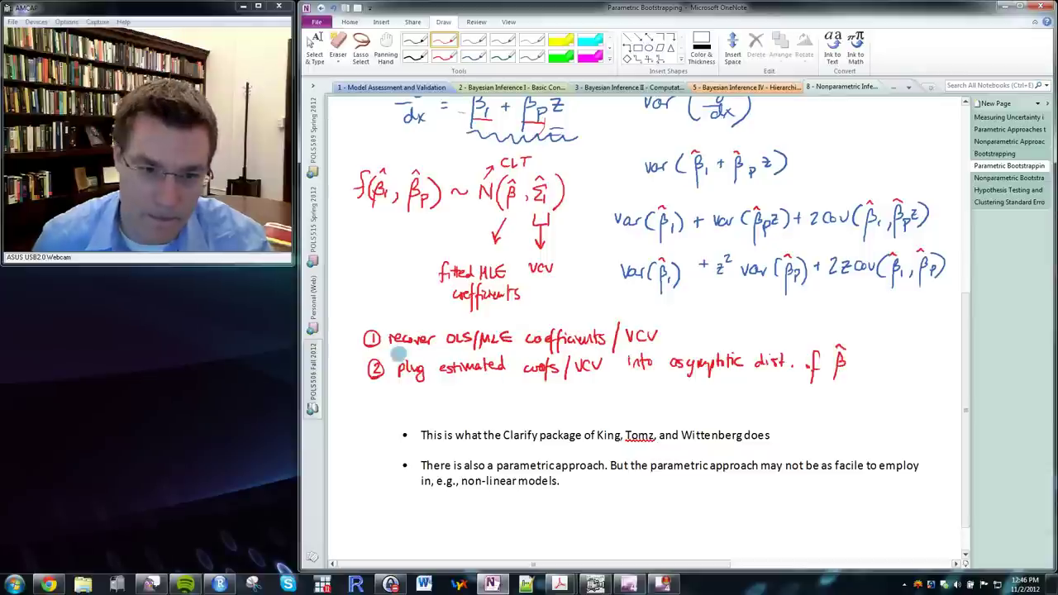
mouse_move(369, 399)
left_mouse_down()
mouse_move(445, 390)
mouse_move(598, 406)
mouse_move(653, 398)
mouse_move(616, 415)
mouse_move(609, 403)
mouse_move(655, 403)
mouse_move(610, 397)
mouse_move(648, 399)
mouse_move(643, 382)
mouse_move(668, 403)
mouse_move(725, 404)
mouse_move(734, 392)
mouse_move(748, 399)
mouse_move(670, 401)
mouse_move(824, 404)
left_mouse_up()
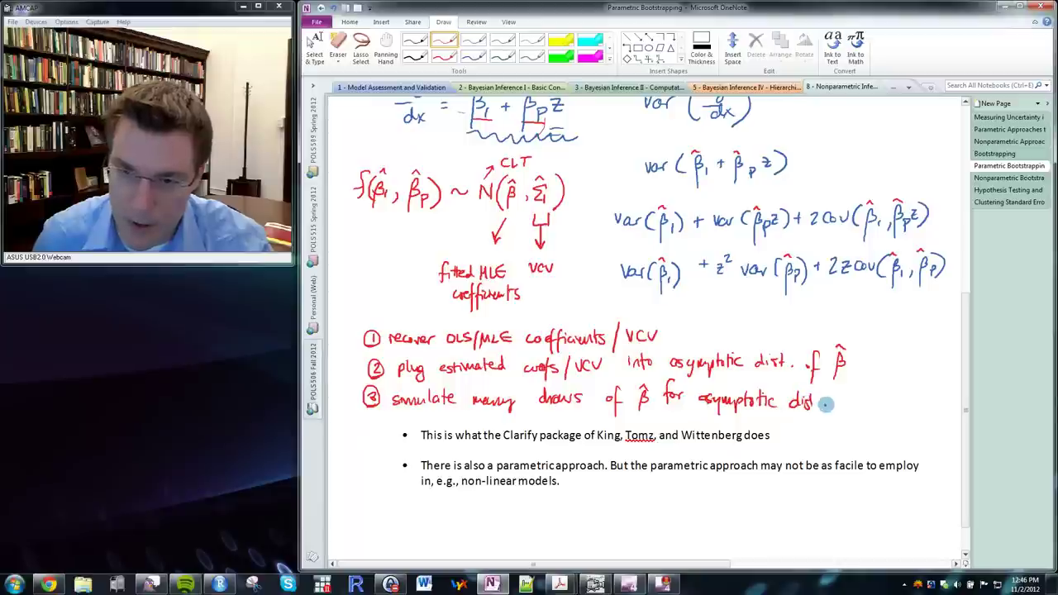
mouse_move(367, 413)
left_mouse_down()
mouse_move(542, 420)
mouse_move(566, 437)
mouse_move(571, 423)
mouse_move(660, 424)
left_mouse_up()
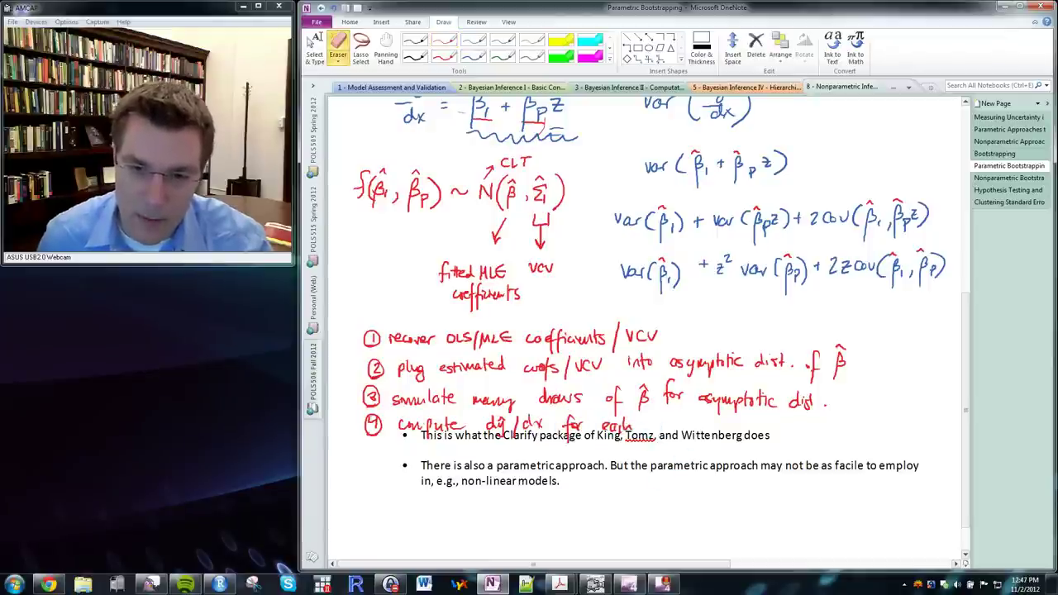
mouse_move(642, 423)
left_mouse_down()
mouse_move(653, 411)
mouse_move(699, 425)
left_mouse_up()
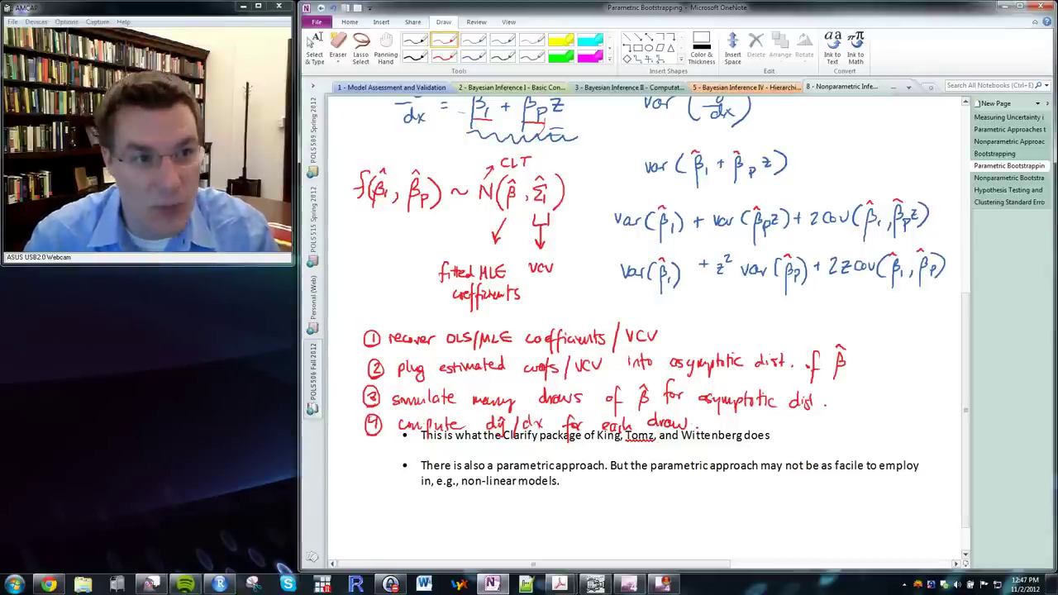
left_click(314, 49)
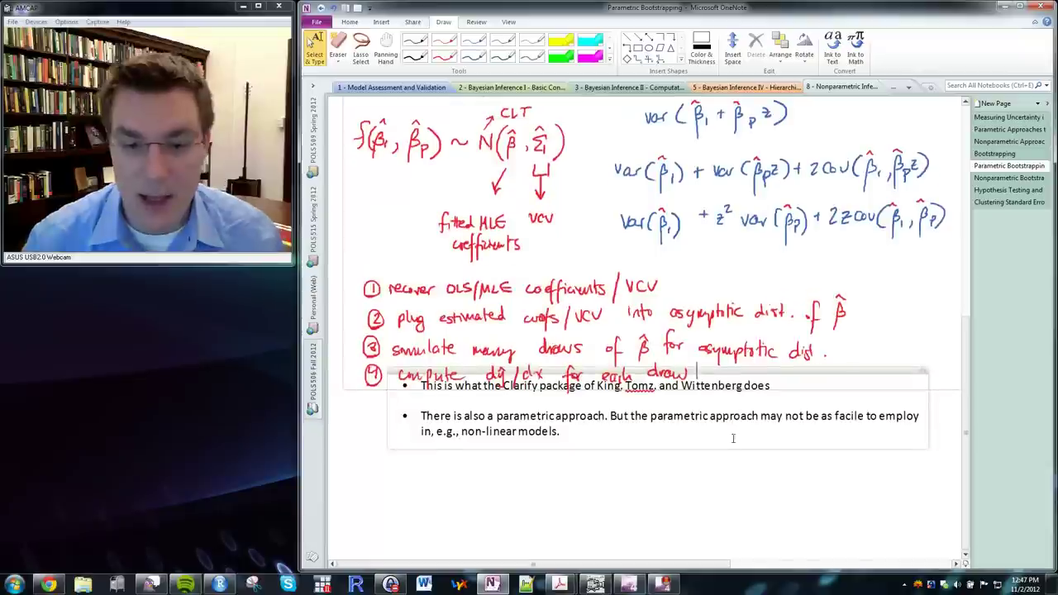
scroll(389, 414, "down", 1)
left_click(395, 472)
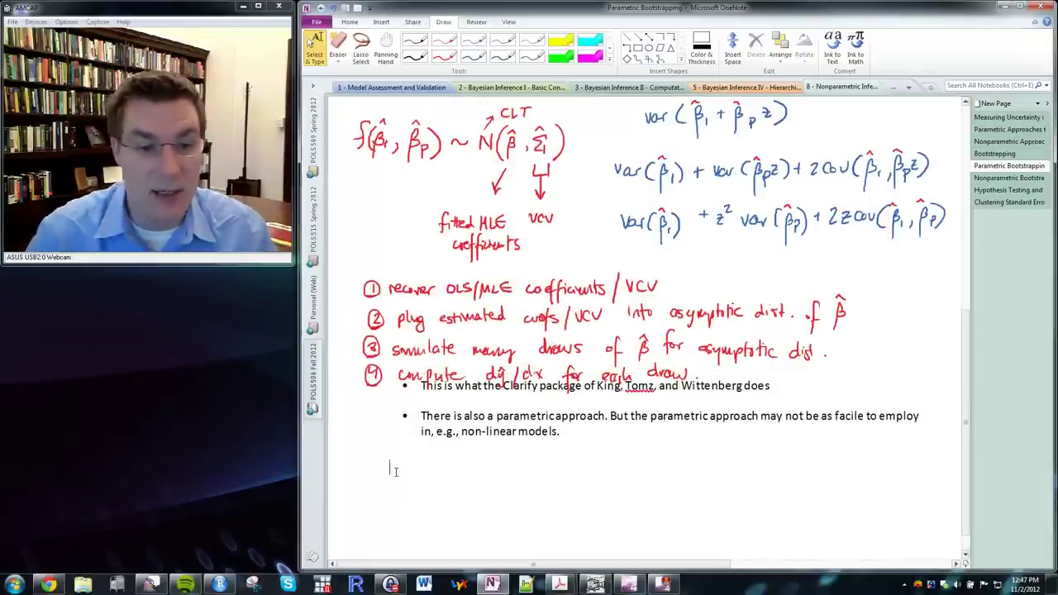
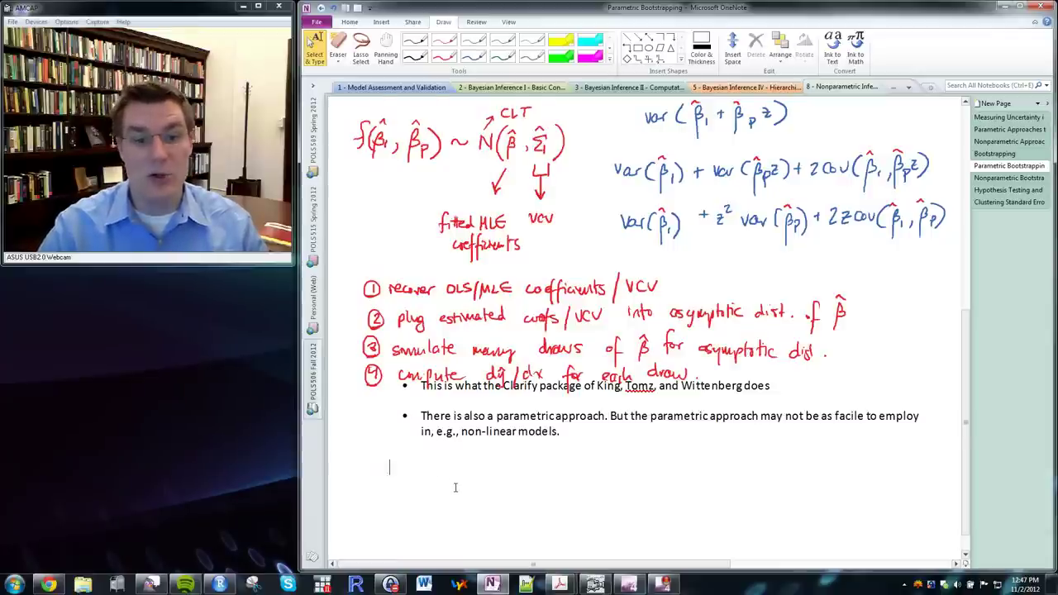
scroll(457, 488, "down", 1)
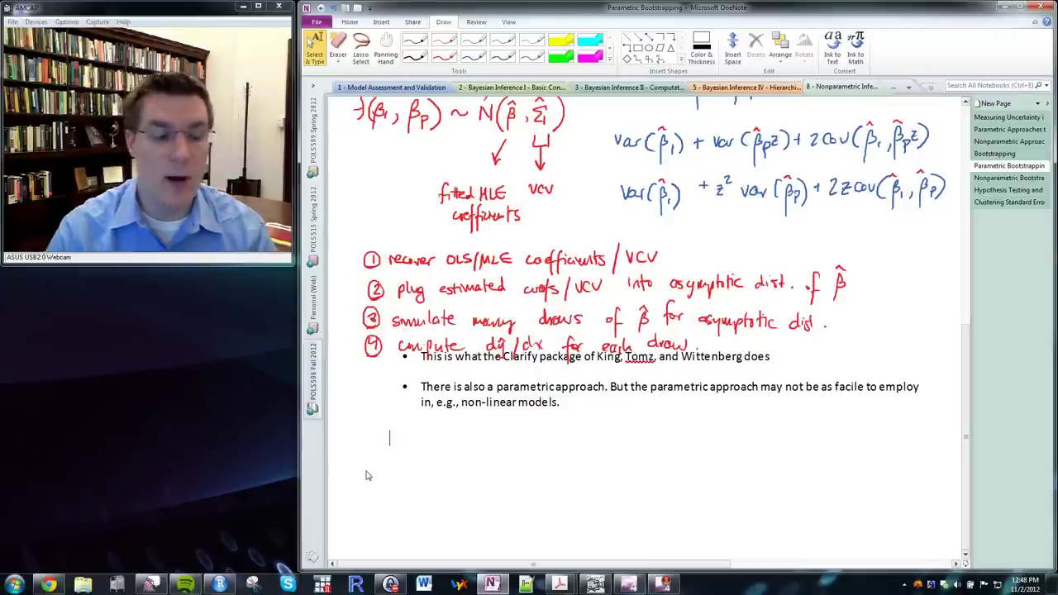
scroll(626, 279, "up", 5)
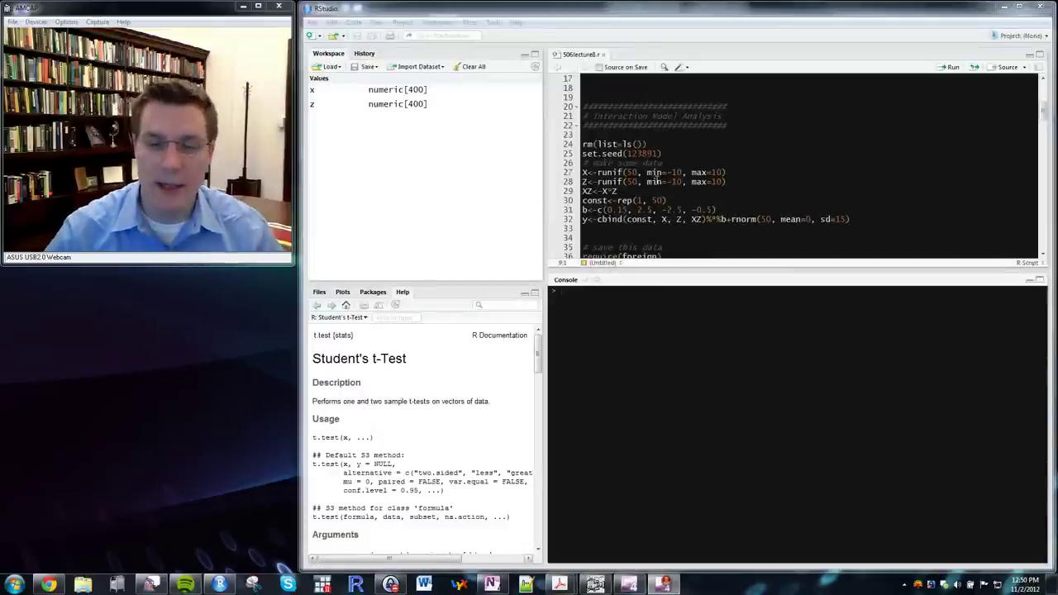
In RStudio, run the Interaction Model Analysis code that clears memory, sets seed 123891 and simulates X, Z, XZ, b and y
left_click_drag(584, 134, 570, 238)
key("ctrl+Return")
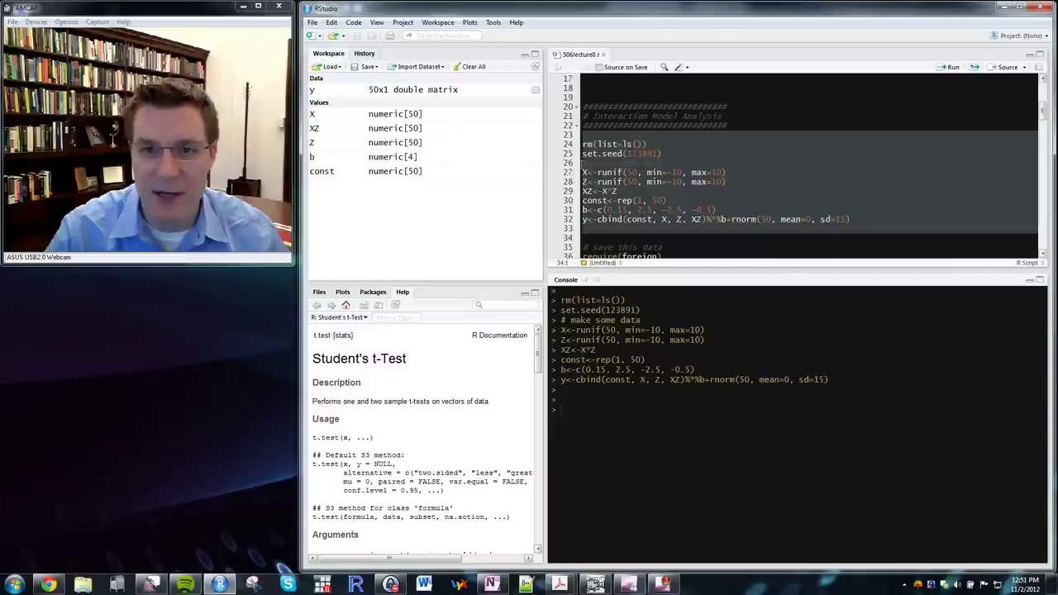
left_click(652, 200)
scroll(678, 207, "down", 1)
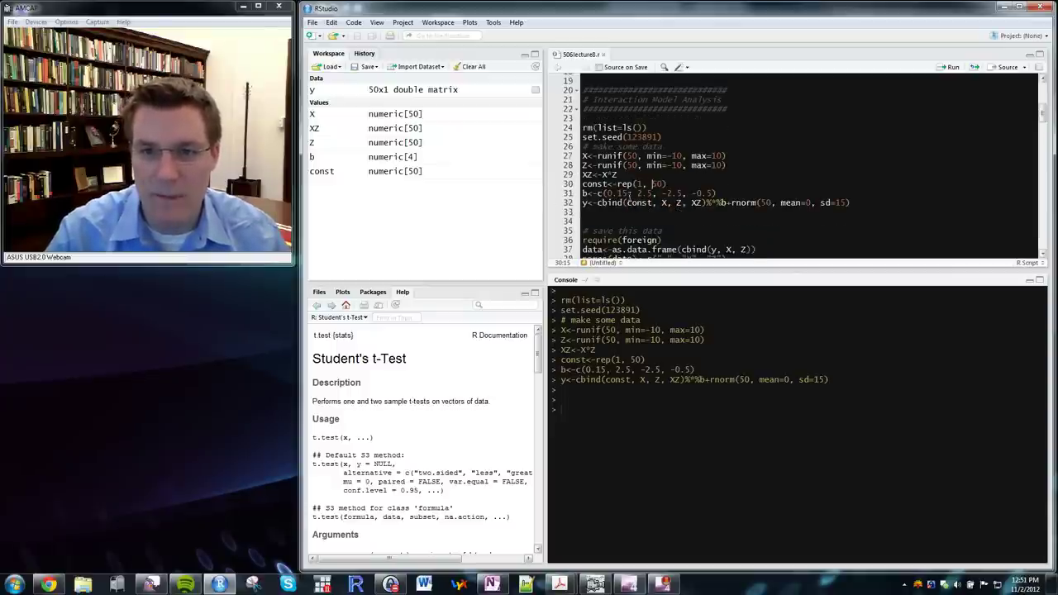
left_click(725, 193)
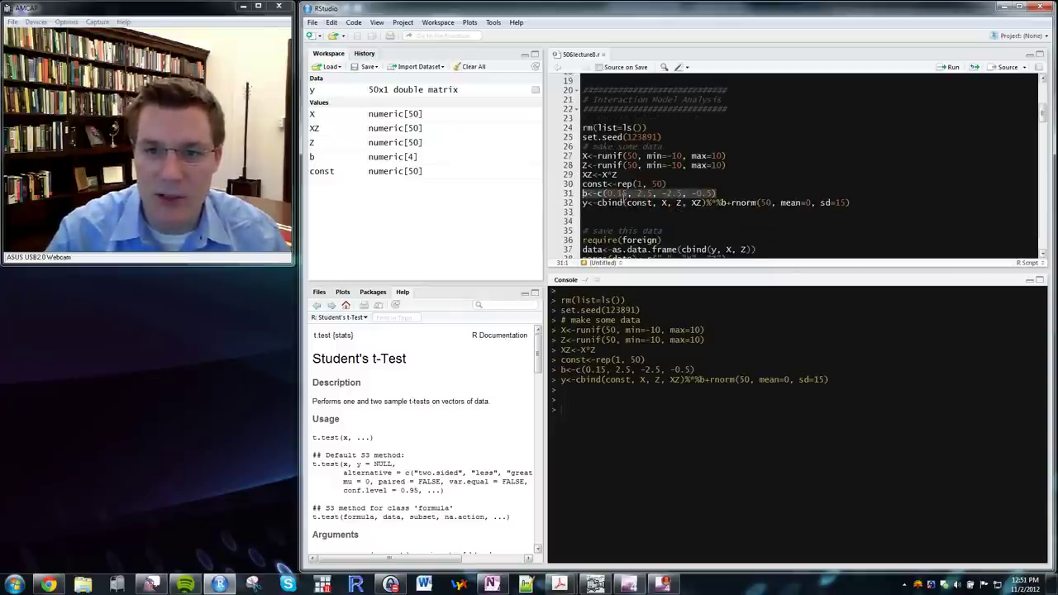
left_click(620, 194)
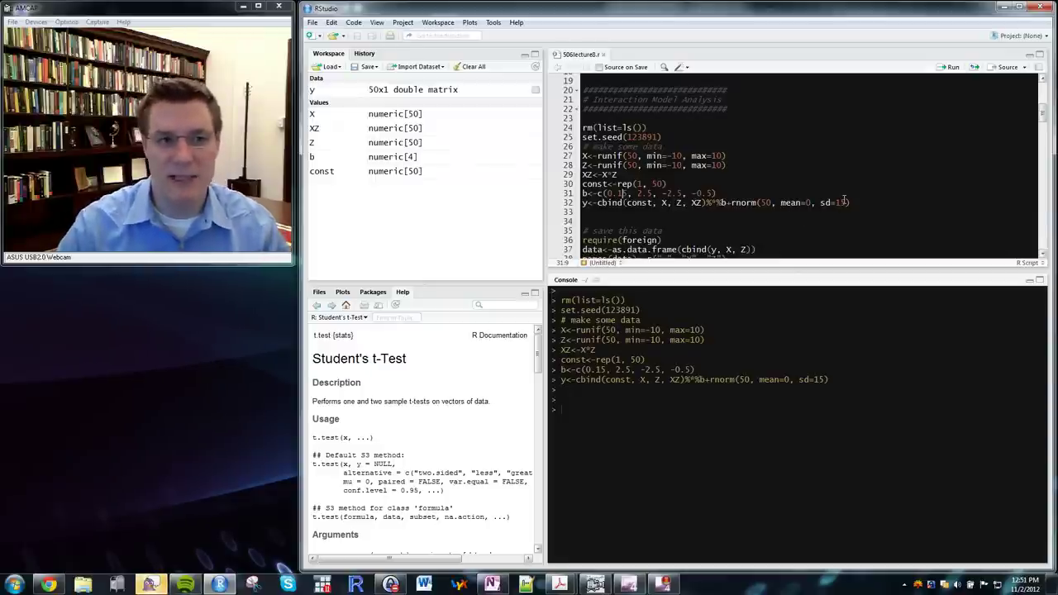
Run the code that loads foreign, builds a data frame from y, X and Z, and writes it to interaction_cont.dta
scroll(726, 215, "down", 3)
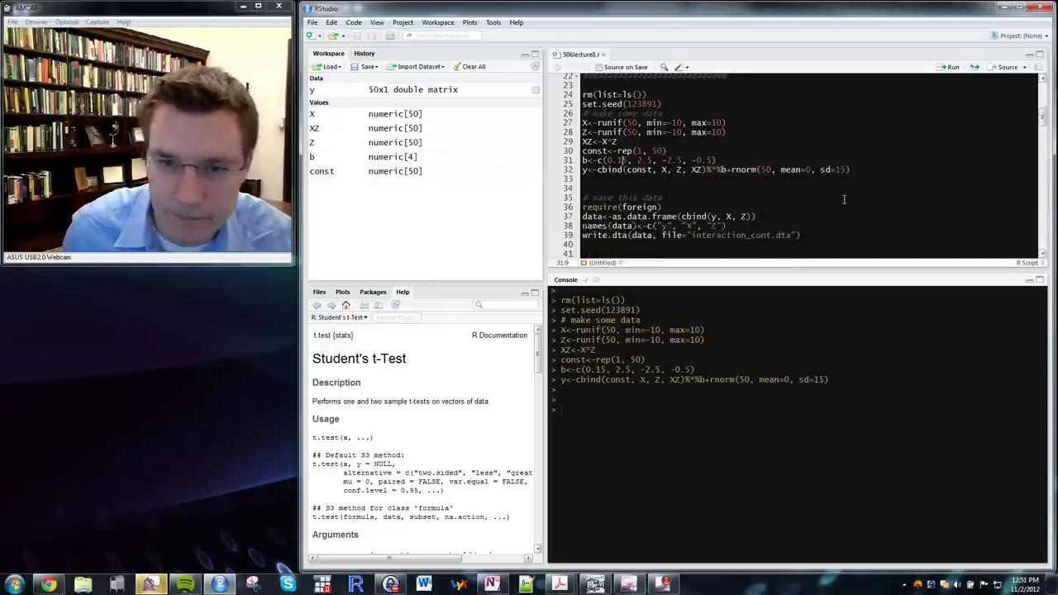
left_click_drag(725, 215, 539, 184)
key("ctrl+Return")
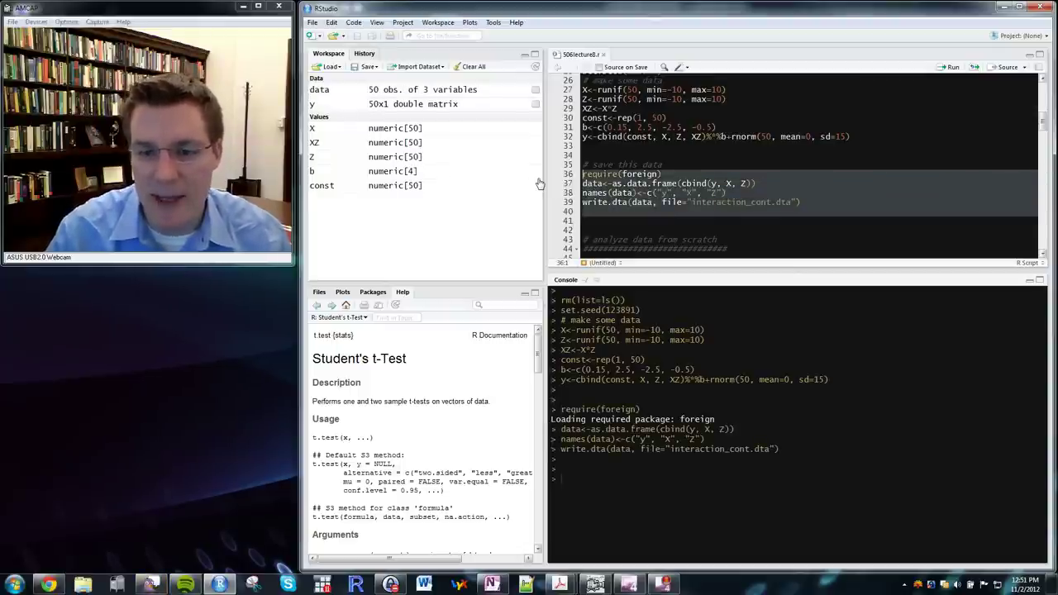
Run the code that clears memory, reads interaction_cont.dta back in and attaches the data
scroll(635, 195, "down", 3)
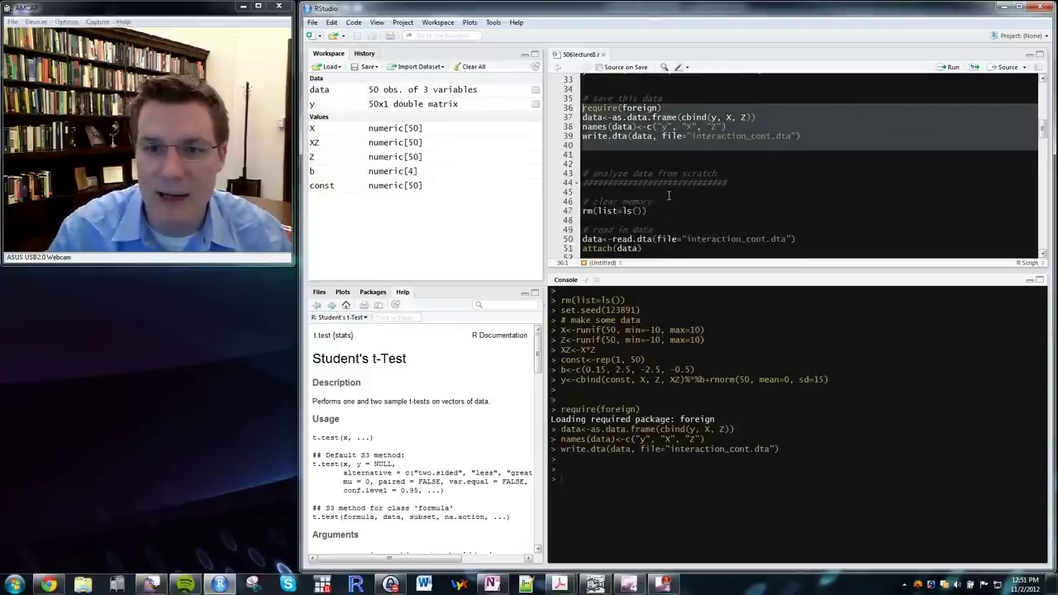
left_click_drag(636, 195, 618, 221)
key("ctrl+Return")
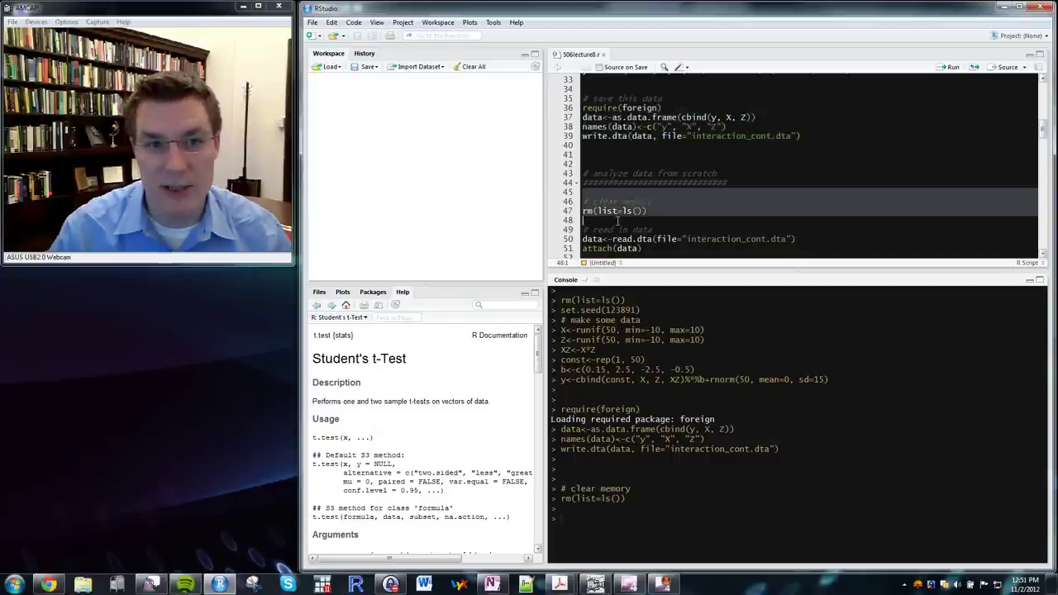
scroll(692, 208, "down", 2)
scroll(692, 209, "down", 1)
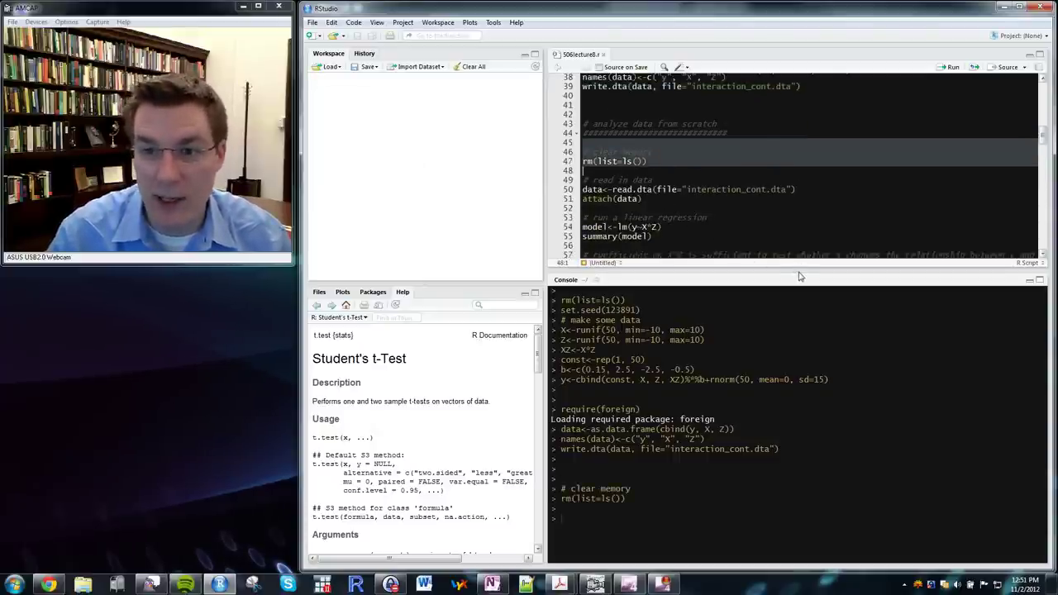
left_click_drag(798, 270, 797, 292)
scroll(671, 182, "down", 1)
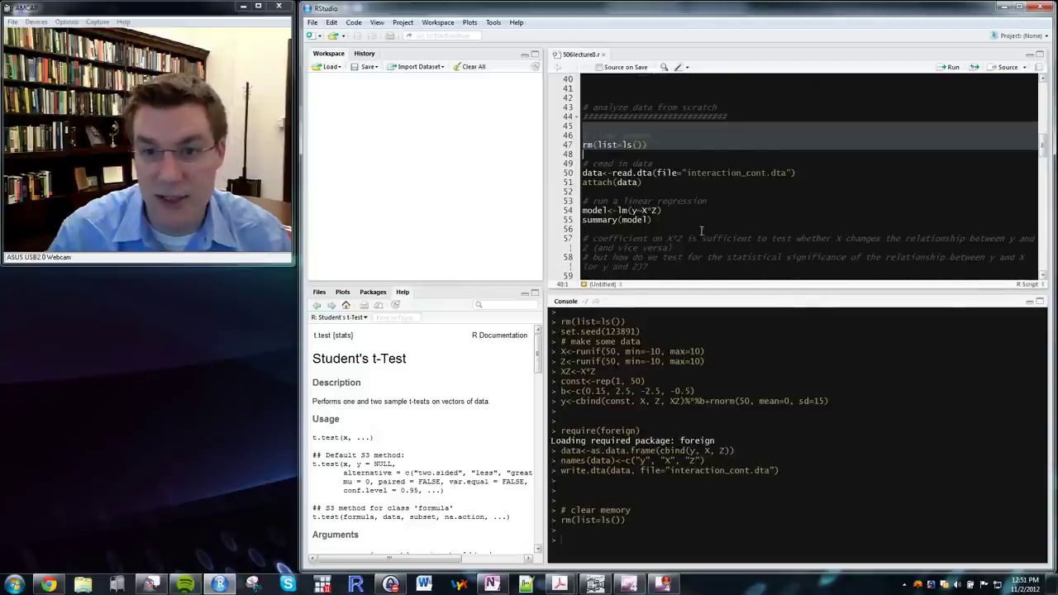
left_click_drag(669, 183, 501, 174)
key("ctrl+Return")
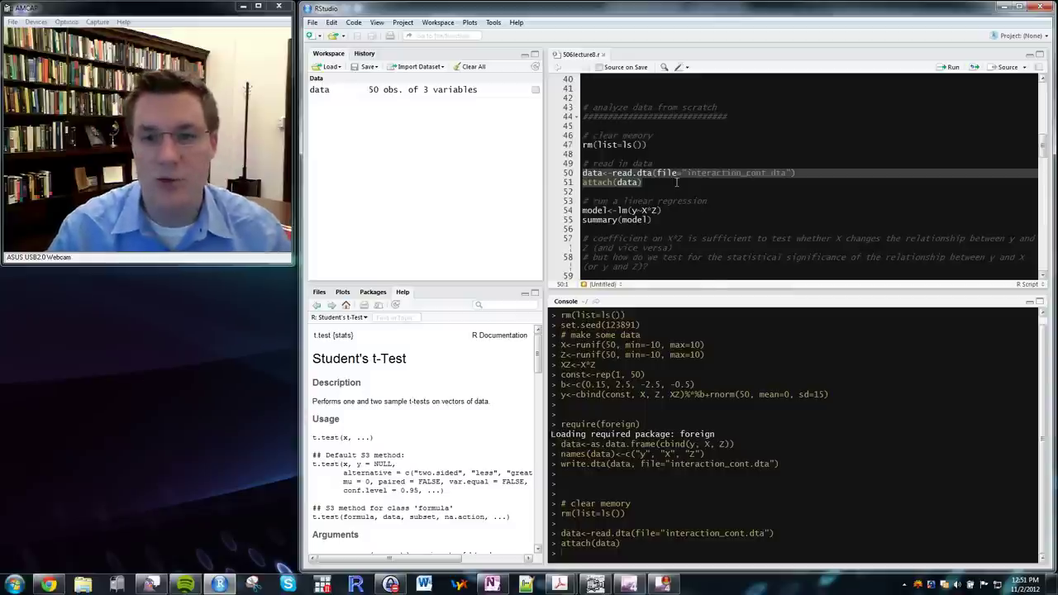
Fit the linear regression y~X*Z as model and print its summary
scroll(676, 182, "down", 2)
left_click_drag(672, 171, 534, 158)
key("ctrl+Return")
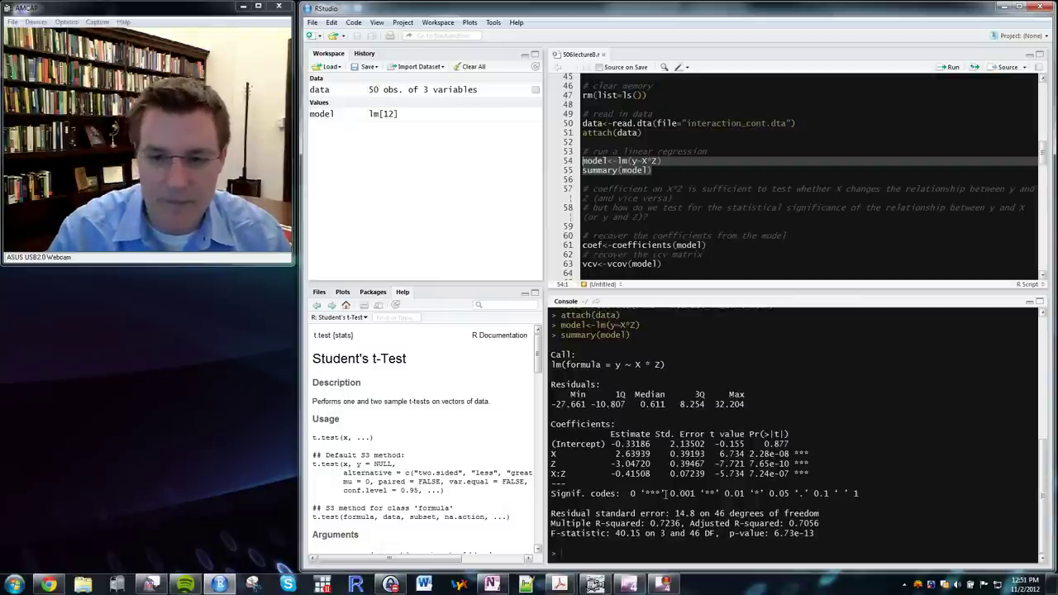
Compare the fitted estimates for X and X:Z in the summary with the true coefficients in the data-generating code
scroll(645, 178, "up", 3)
scroll(645, 178, "up", 5)
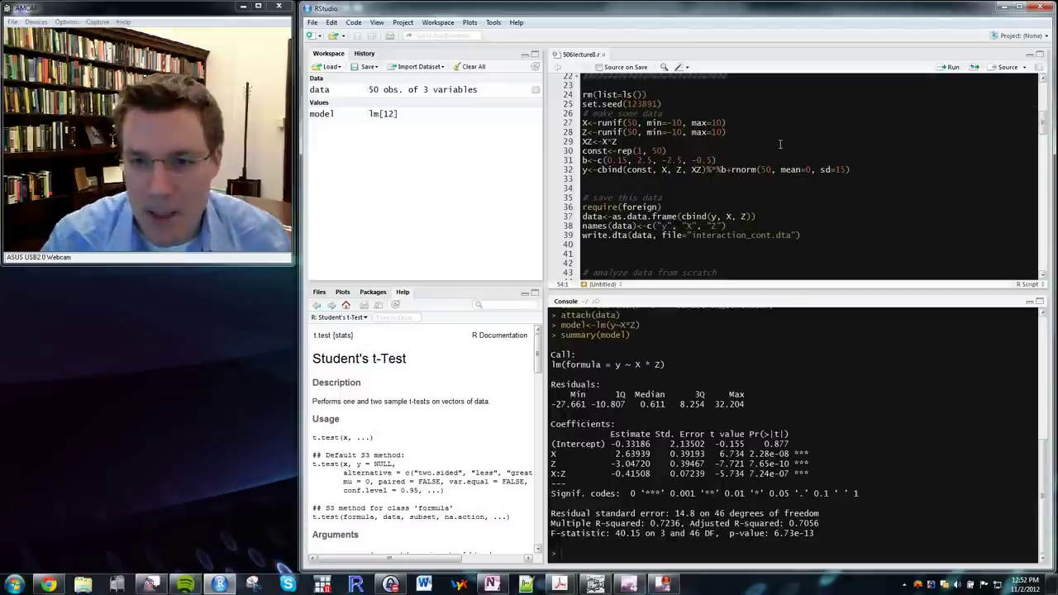
scroll(761, 194, "down", 6)
scroll(761, 194, "down", 2)
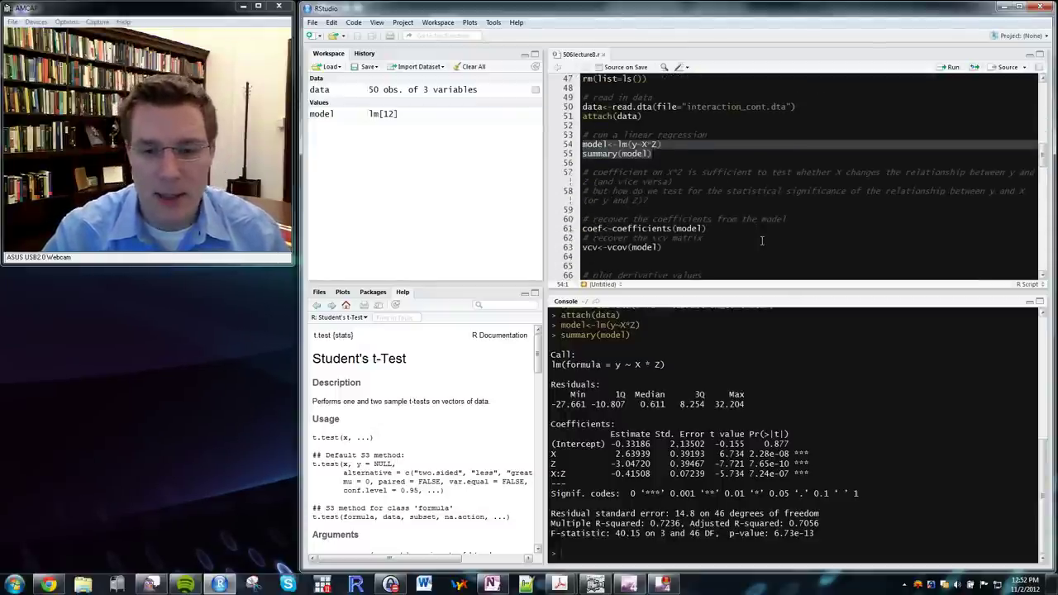
left_click_drag(552, 454, 668, 454)
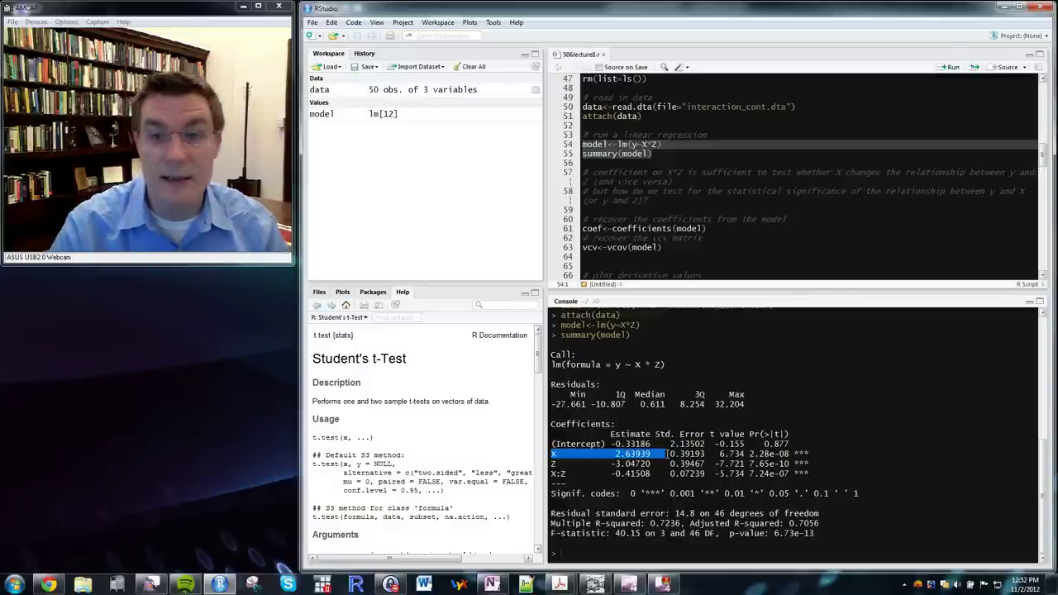
left_click_drag(611, 475, 650, 480)
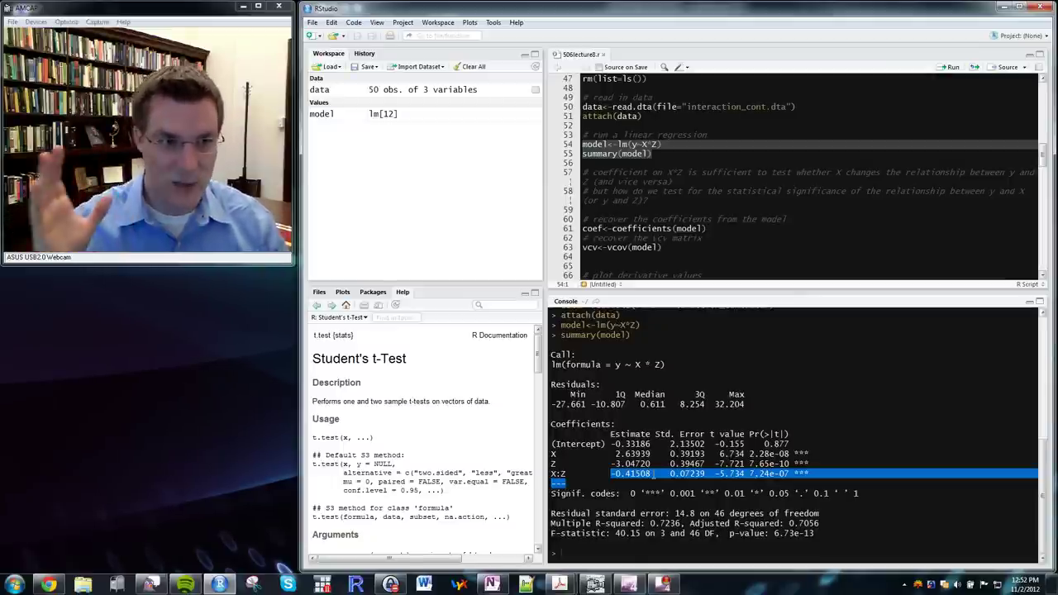
left_click(601, 204)
Delete the dev.copy2eps line for sampleME.eps from the end of the derivative plotting code
scroll(604, 206, "down", 3)
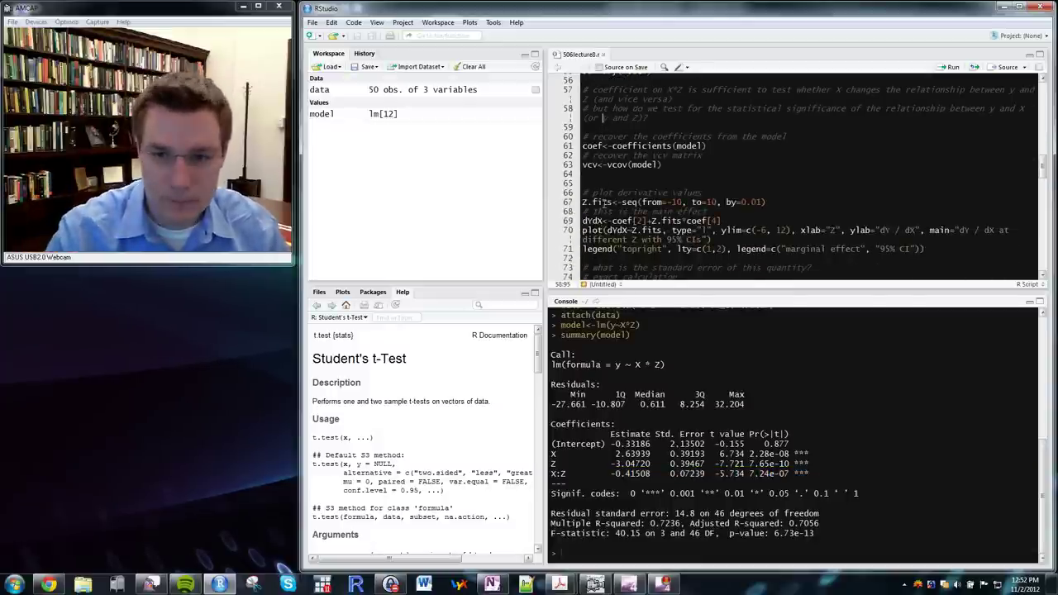
scroll(604, 203, "down", 1)
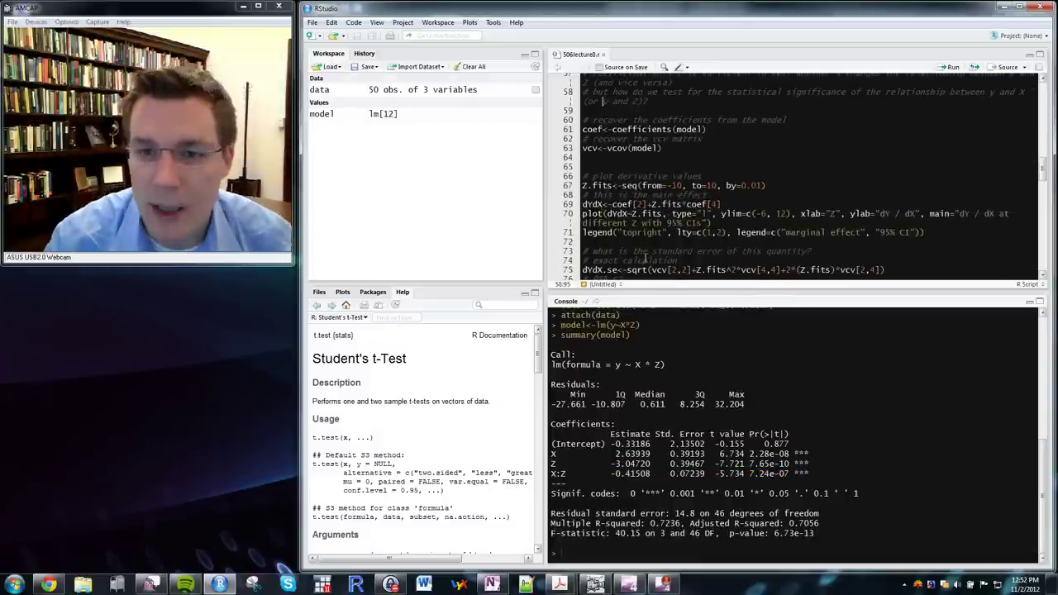
scroll(645, 259, "down", 2)
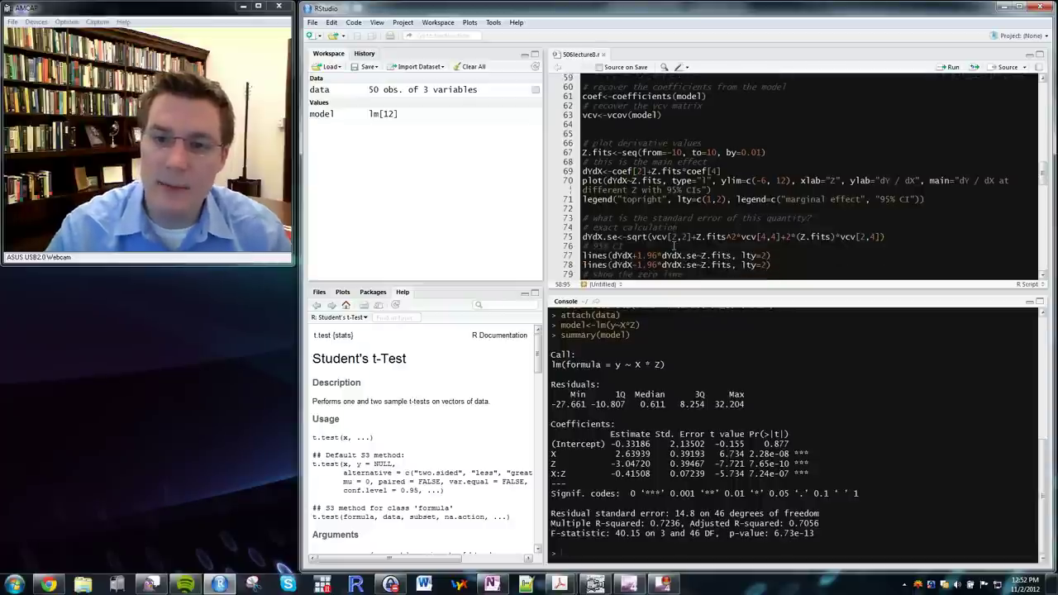
scroll(790, 213, "down", 1)
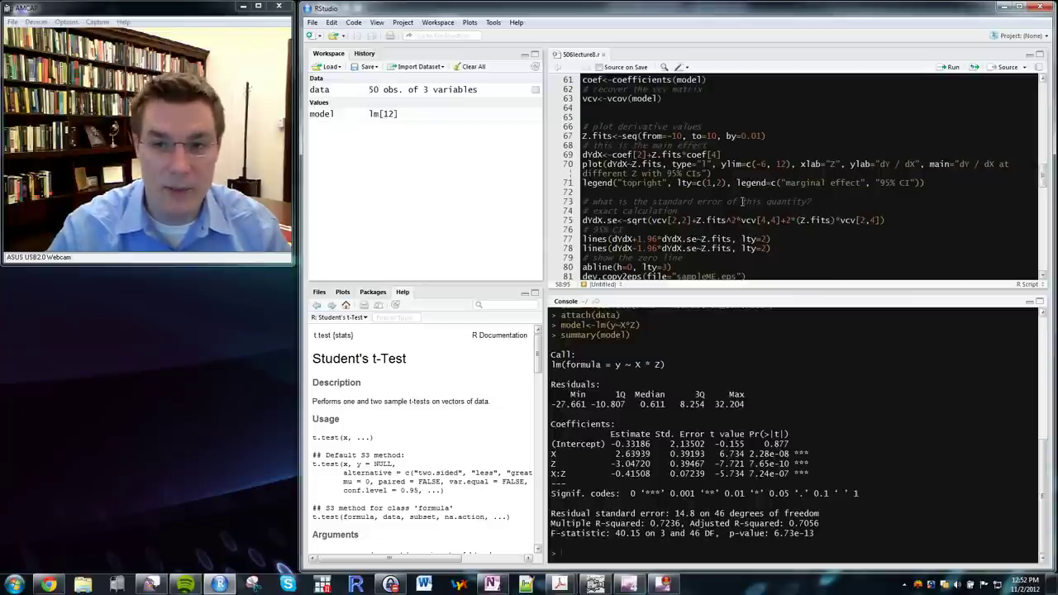
scroll(693, 220, "down", 1)
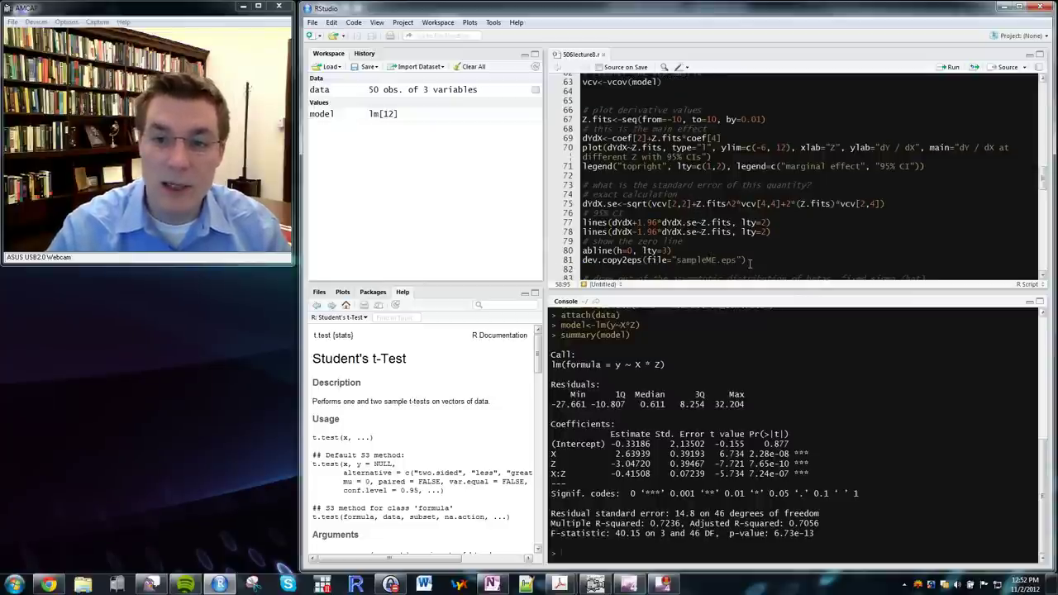
left_click(752, 265)
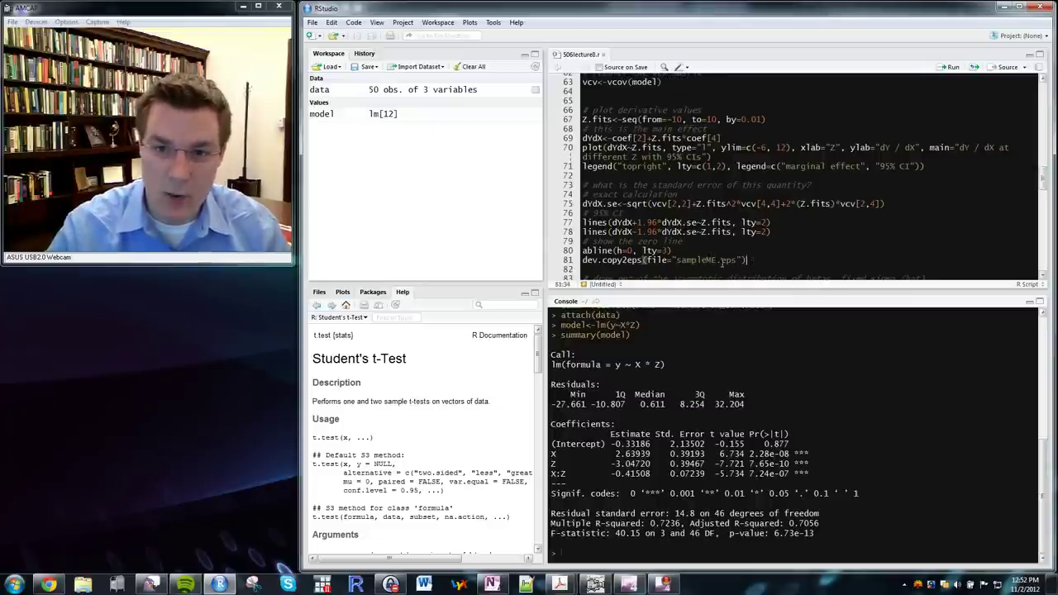
key("Up")
key("shift+End")
key("Delete")
key("BackSpace")
key("Return")
Highlight the exact square-root expression assigned to dYdX.se in the standard error calculation
left_click(684, 251)
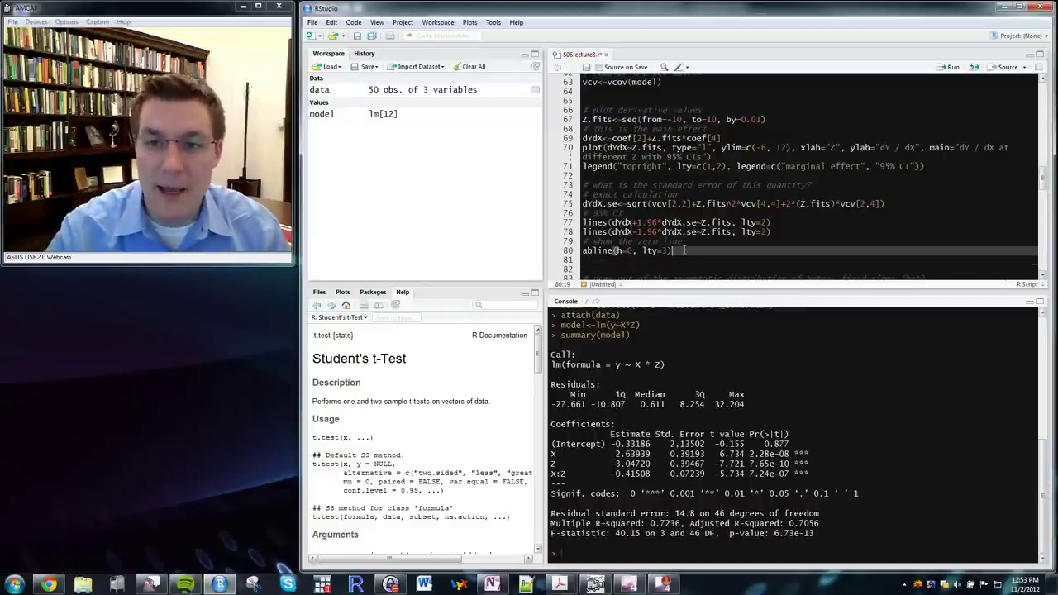
left_click_drag(906, 205, 626, 203)
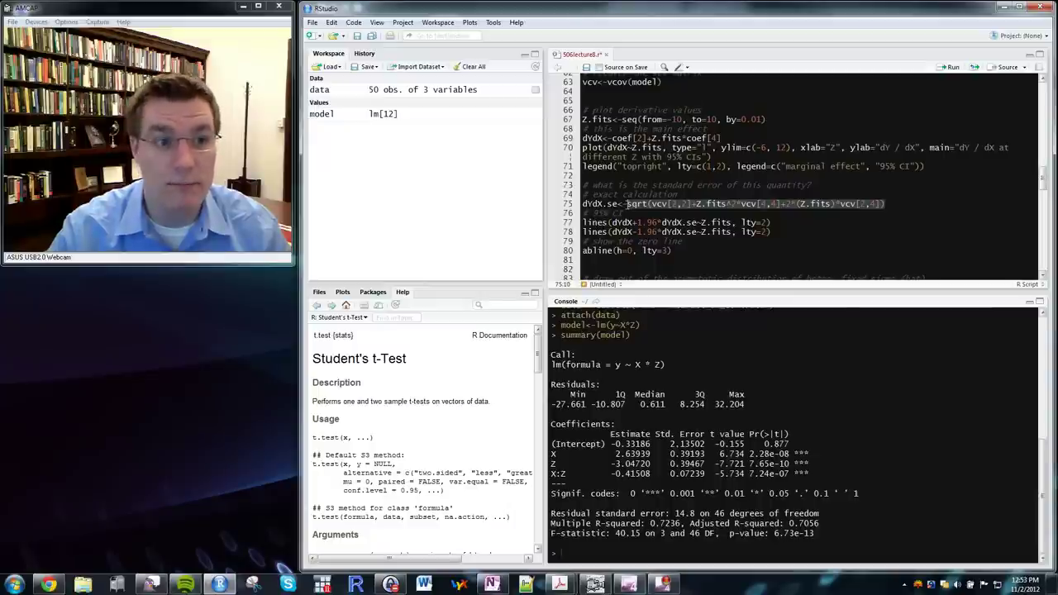
Extract coef and vcv from model and run the derivative code to plot dY/dX against Z with 95% confidence intervals
left_click_drag(673, 262, 551, 116)
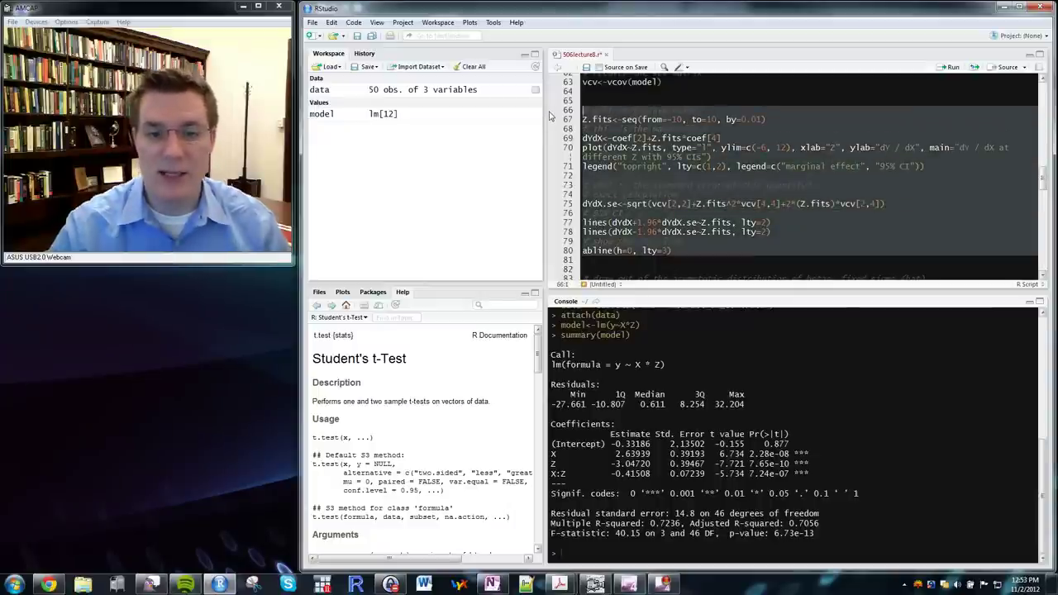
key("ctrl+Return")
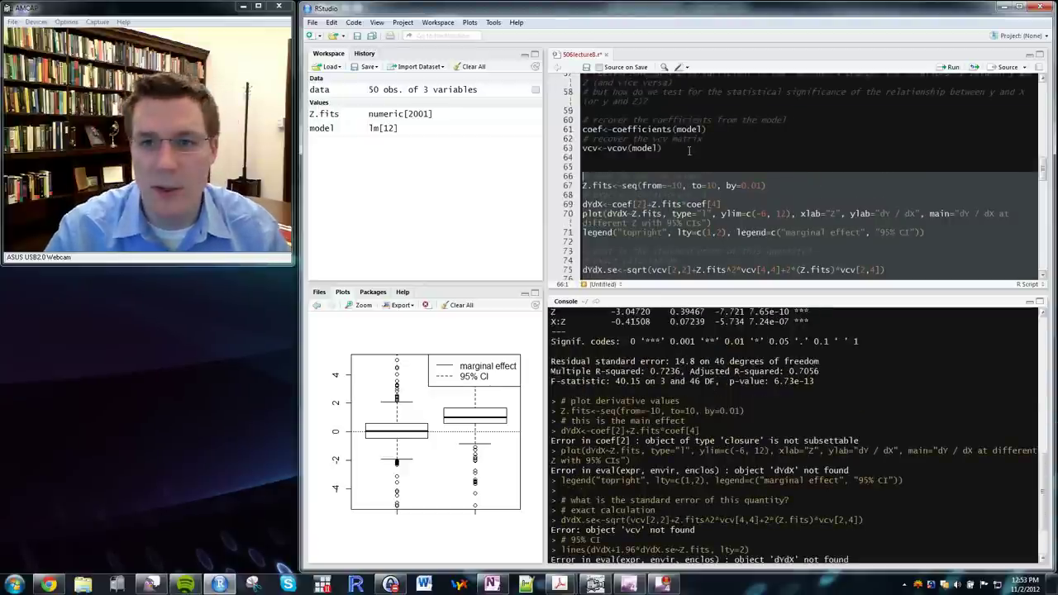
left_click_drag(659, 154, 534, 137)
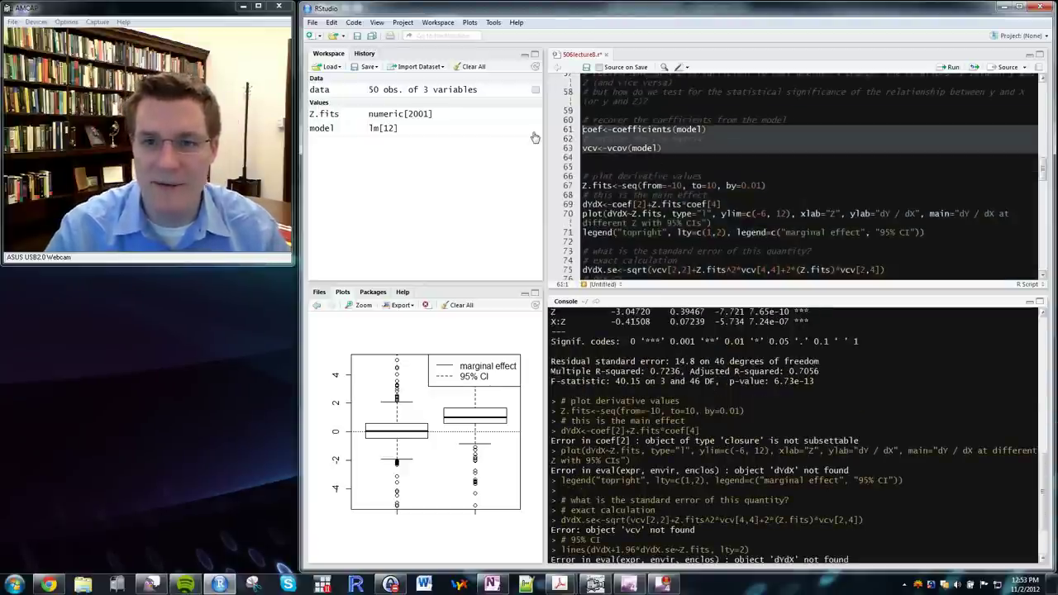
key("ctrl+Return")
left_click_drag(582, 166, 586, 261)
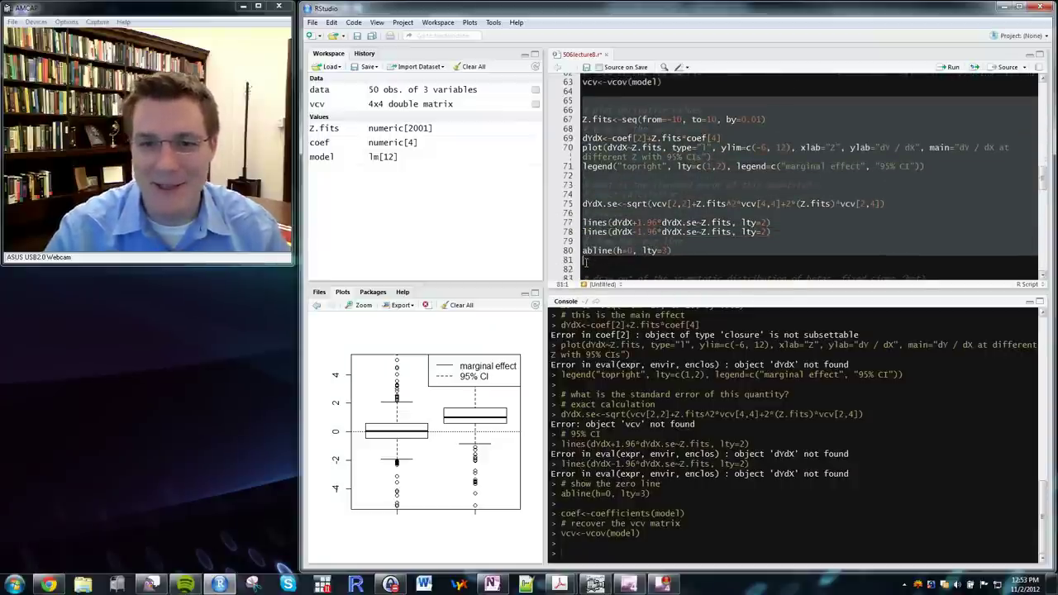
key("ctrl+Return")
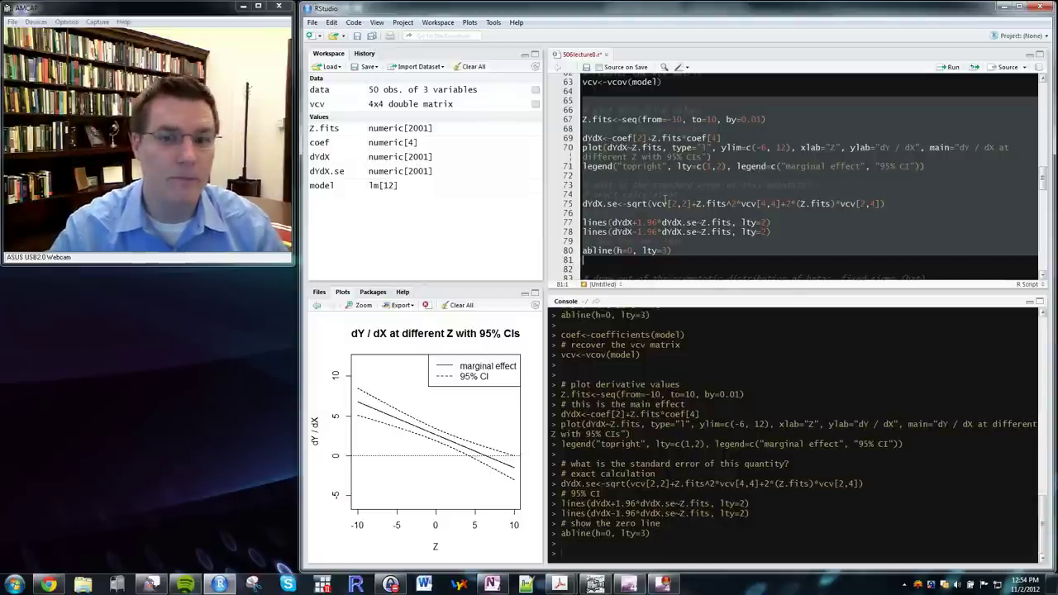
Run the code under the asymptotic distribution comment that draws the dY/dX plot titled "Simulation" and loads the mvtnorm package
left_click(674, 231)
scroll(670, 233, "down", 2)
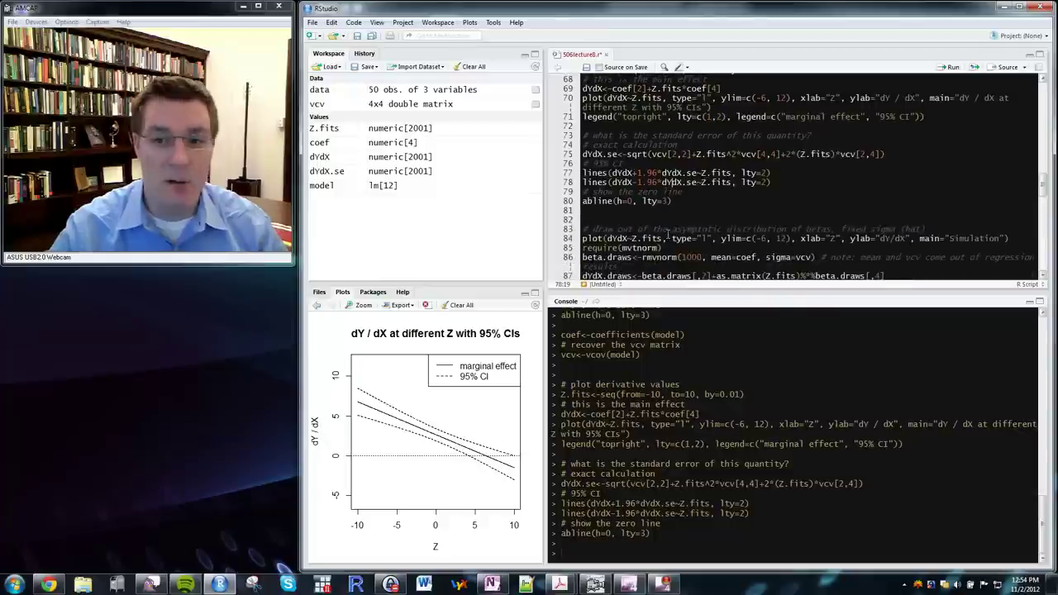
scroll(665, 232, "down", 2)
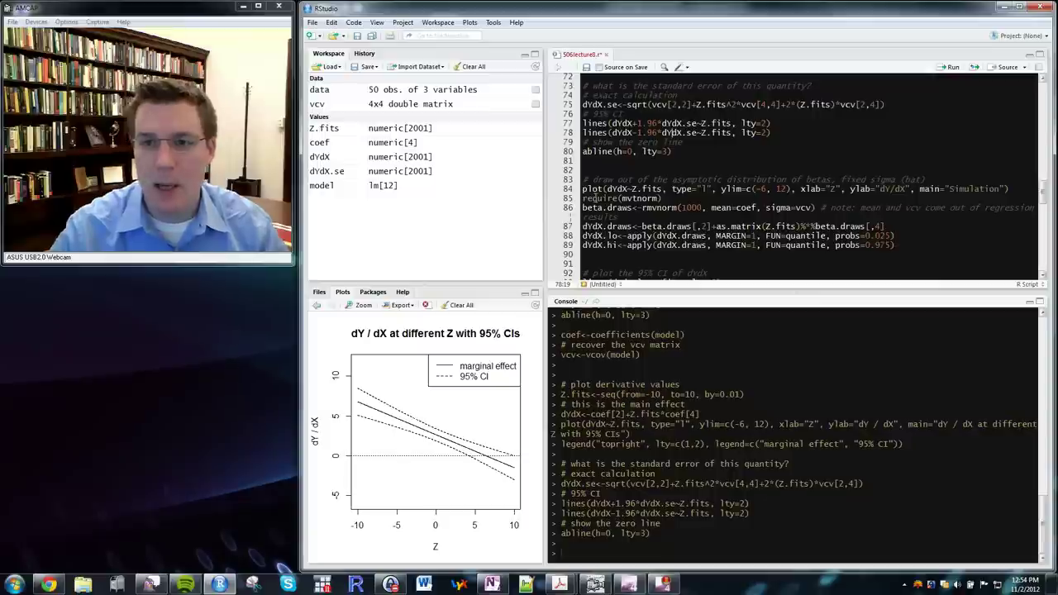
scroll(662, 227, "down", 1)
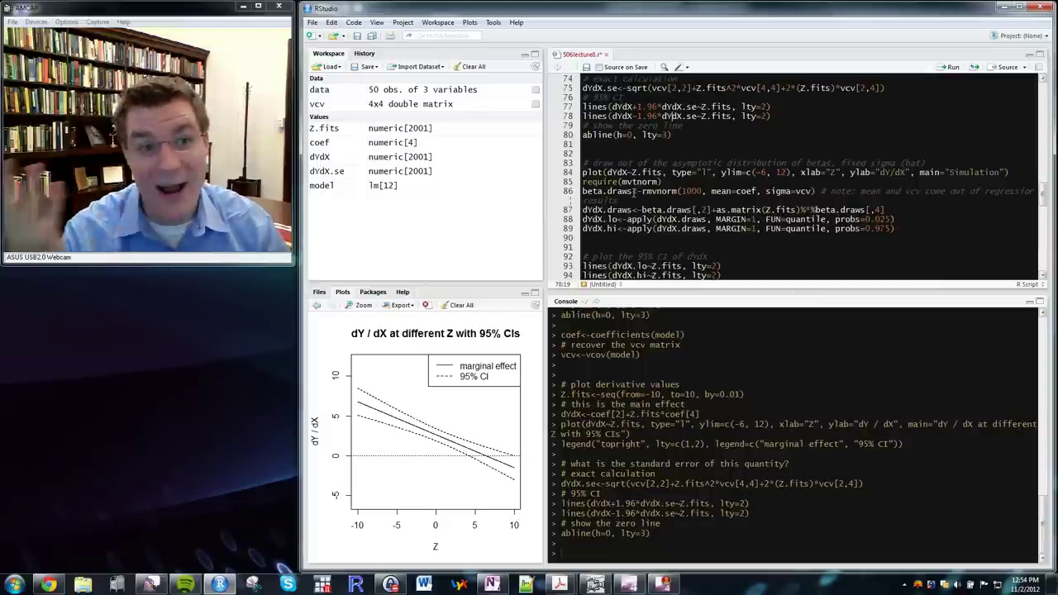
scroll(659, 168, "down", 1)
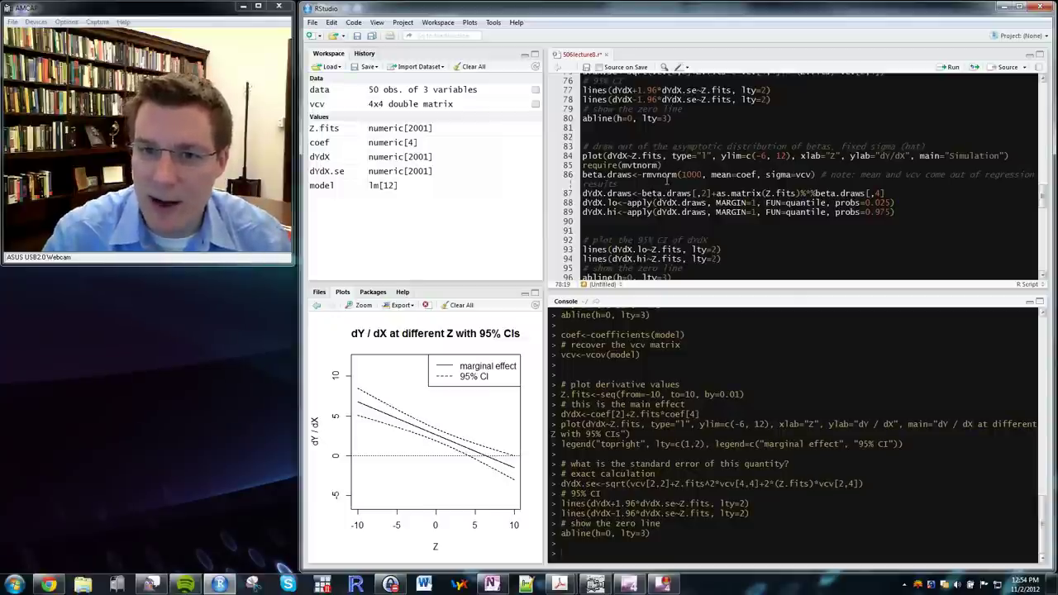
left_click_drag(583, 174, 554, 161)
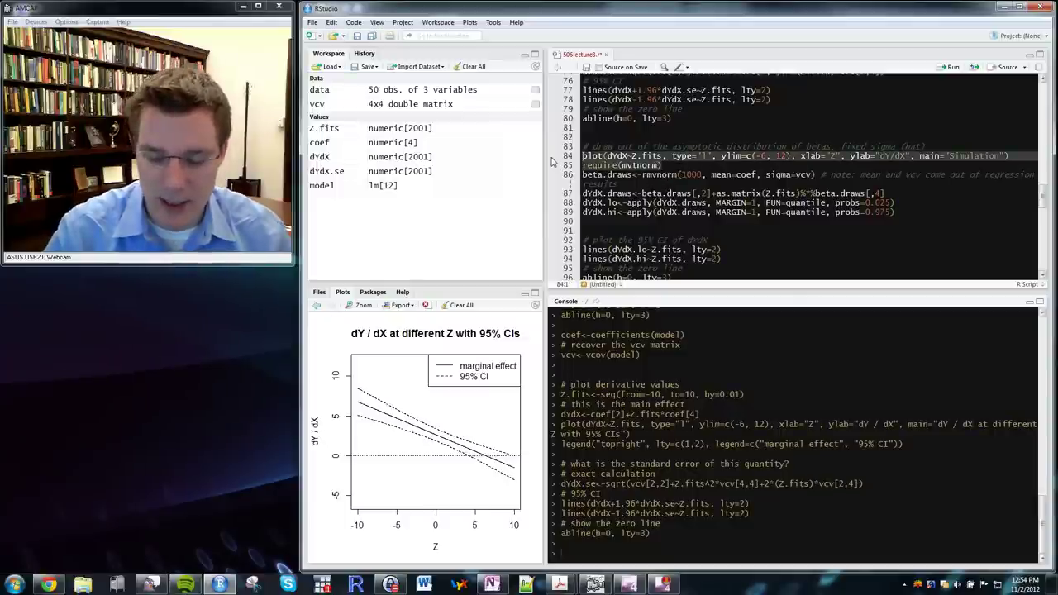
key("ctrl+Return")
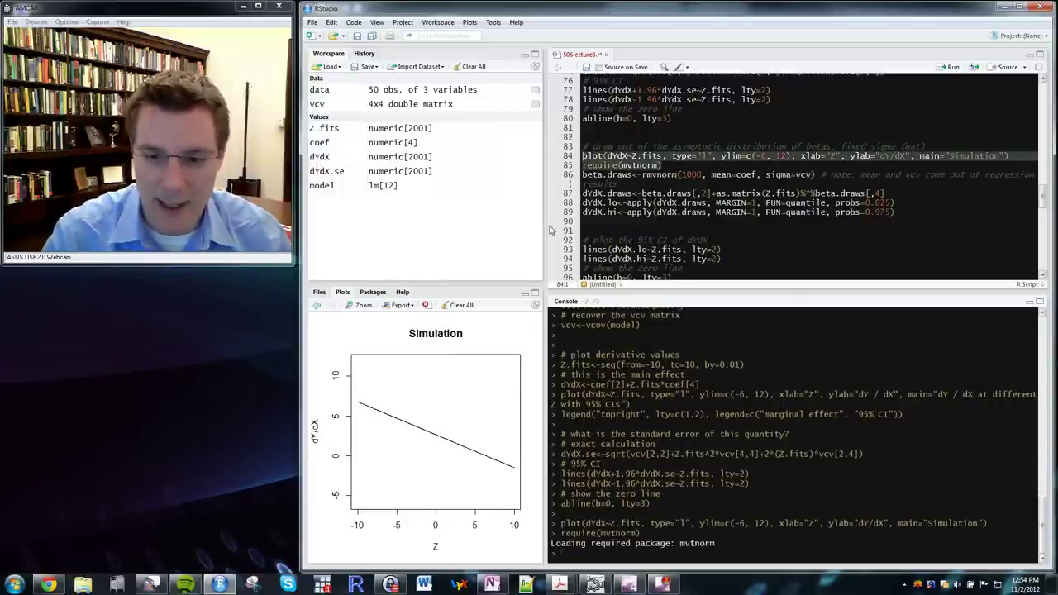
Generate beta.draws by running the rmvnorm line with 1000 draws, mean=coef and sigma=vcv
left_click(583, 175)
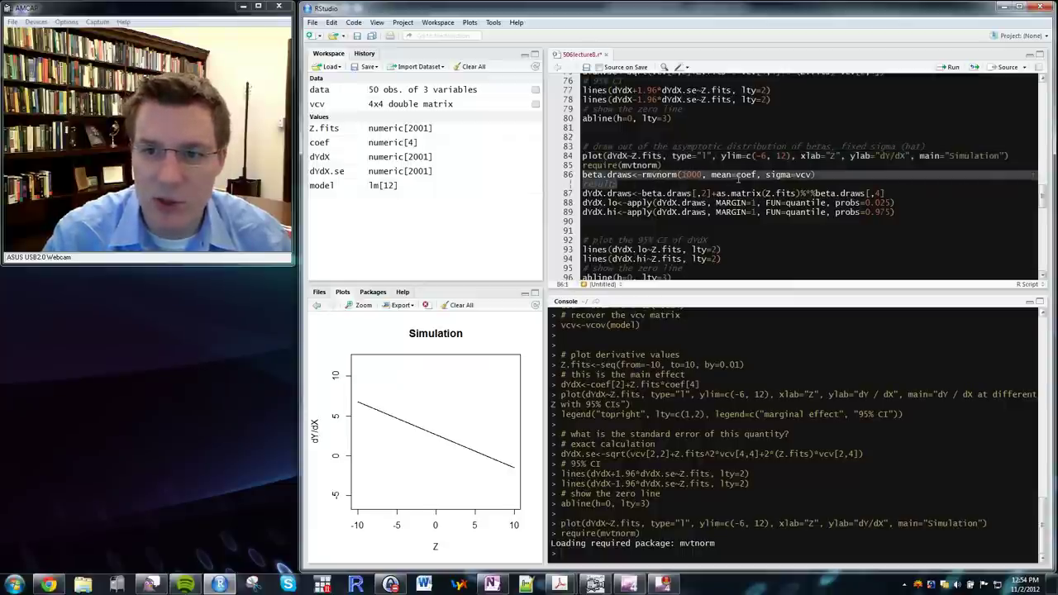
double_click(738, 176)
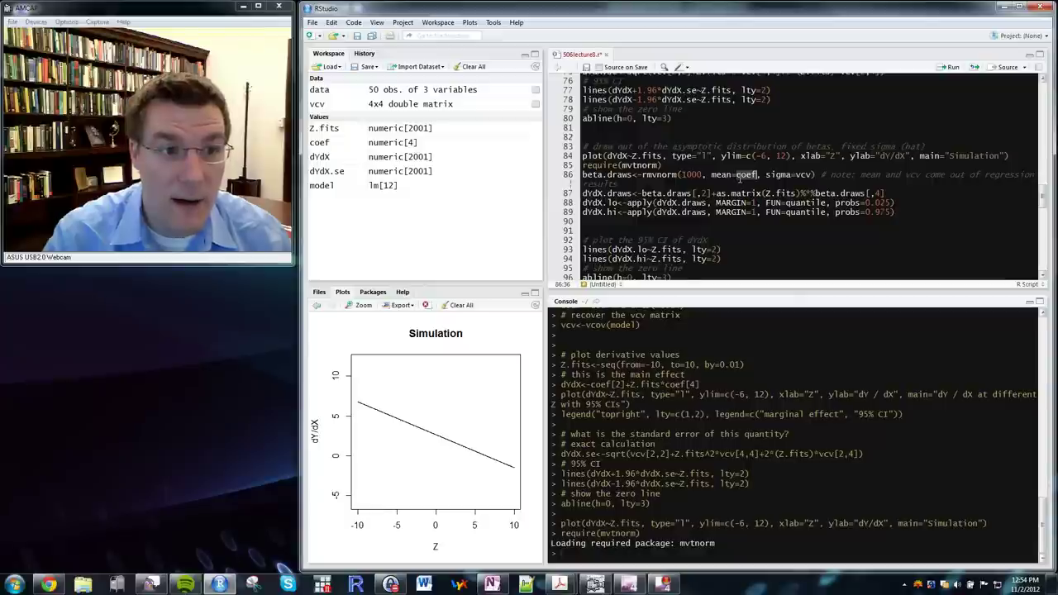
double_click(805, 174)
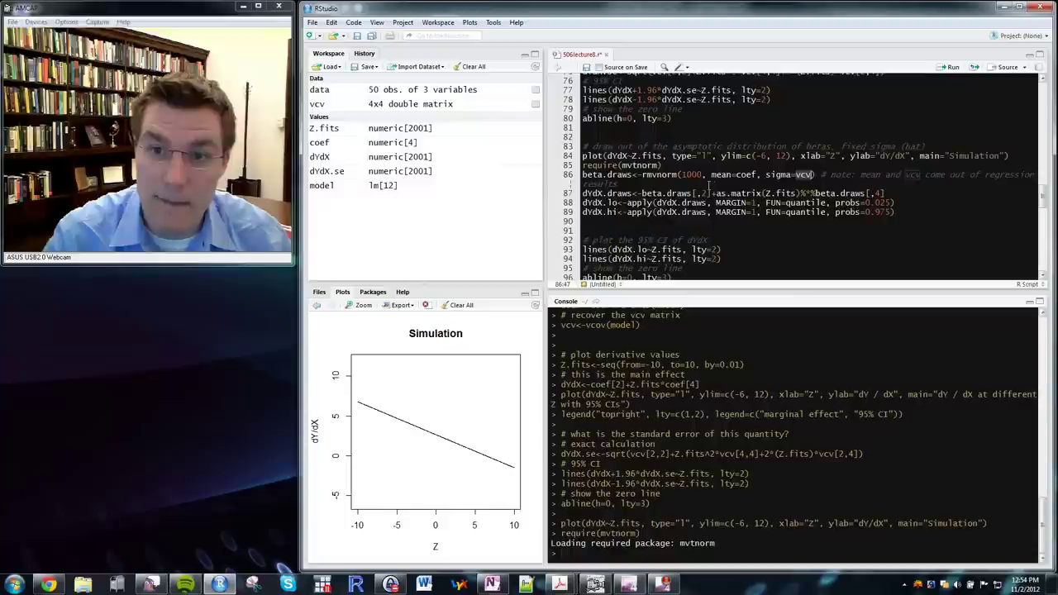
left_click(584, 175)
key("ctrl+Return")
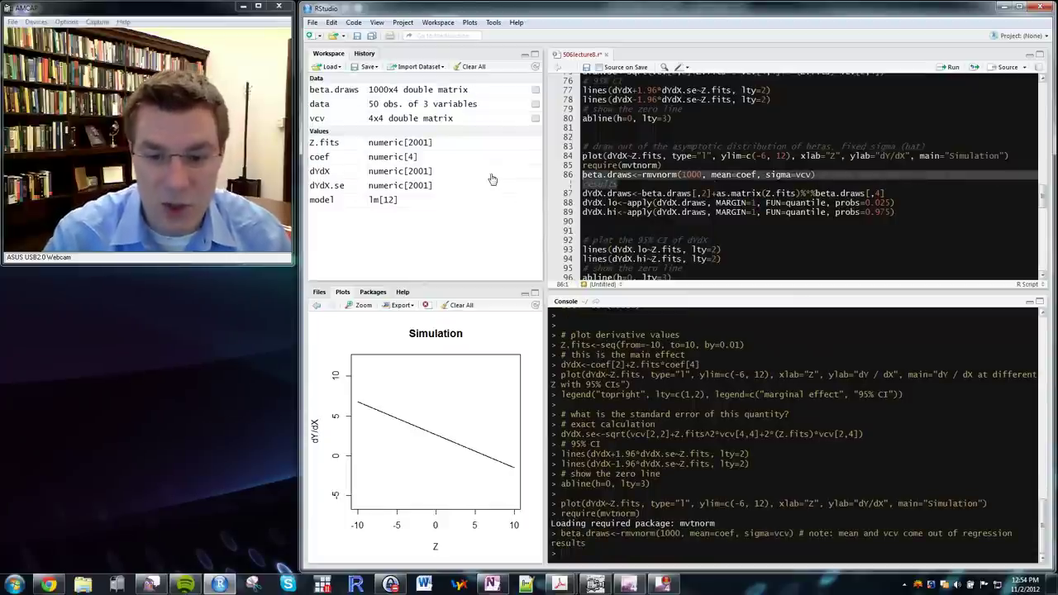
Print the first rows of beta.draws in the console with head
type("he")
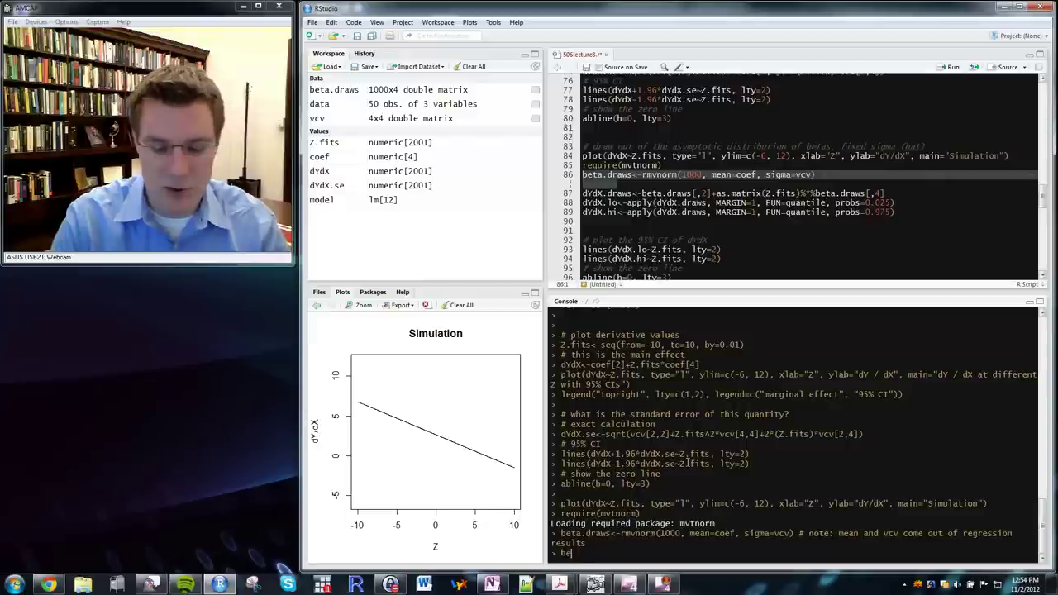
type("ad(beta.draws")
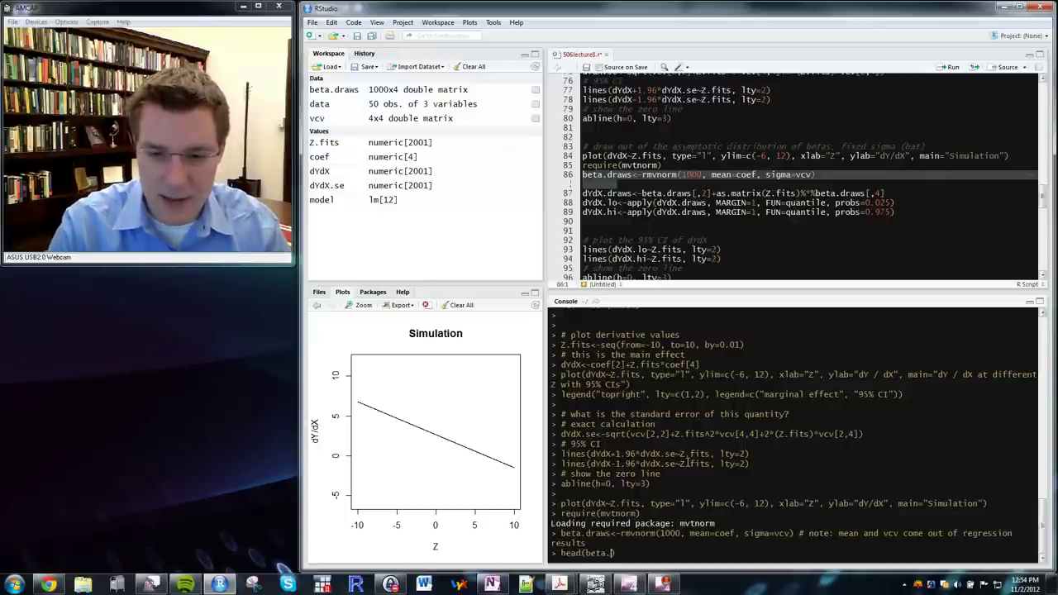
key("Return")
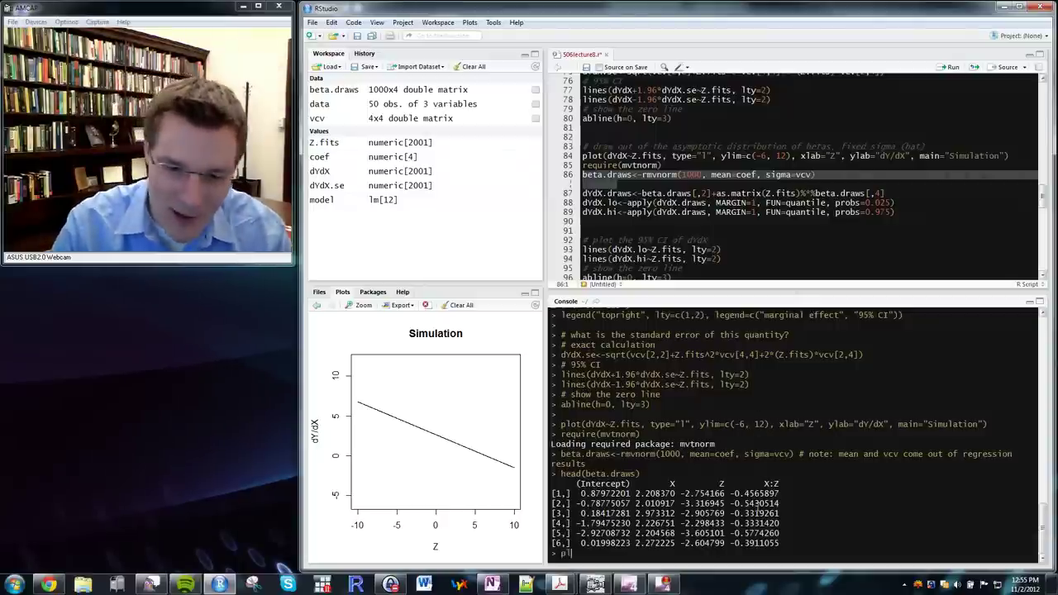
Plot the density of the "X" column of beta.draws from the console
type("plot(density(")
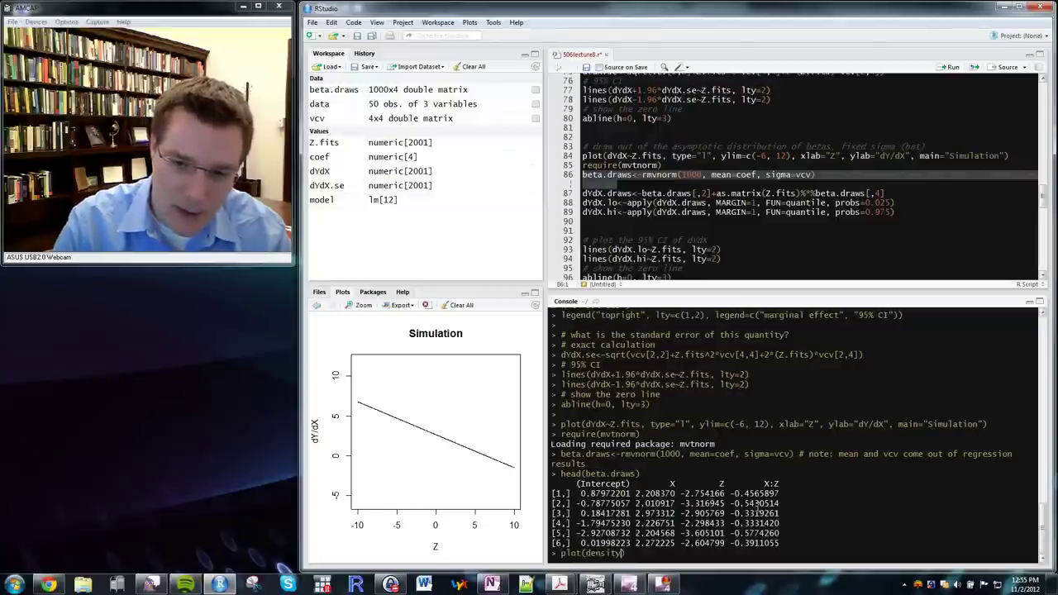
type("beta.draws")
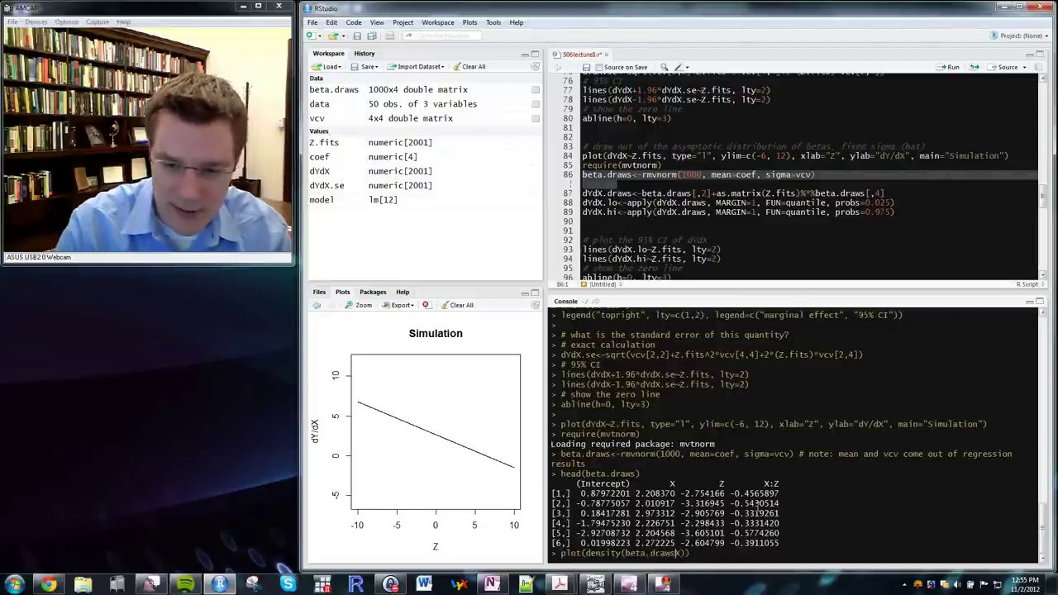
type("[,")
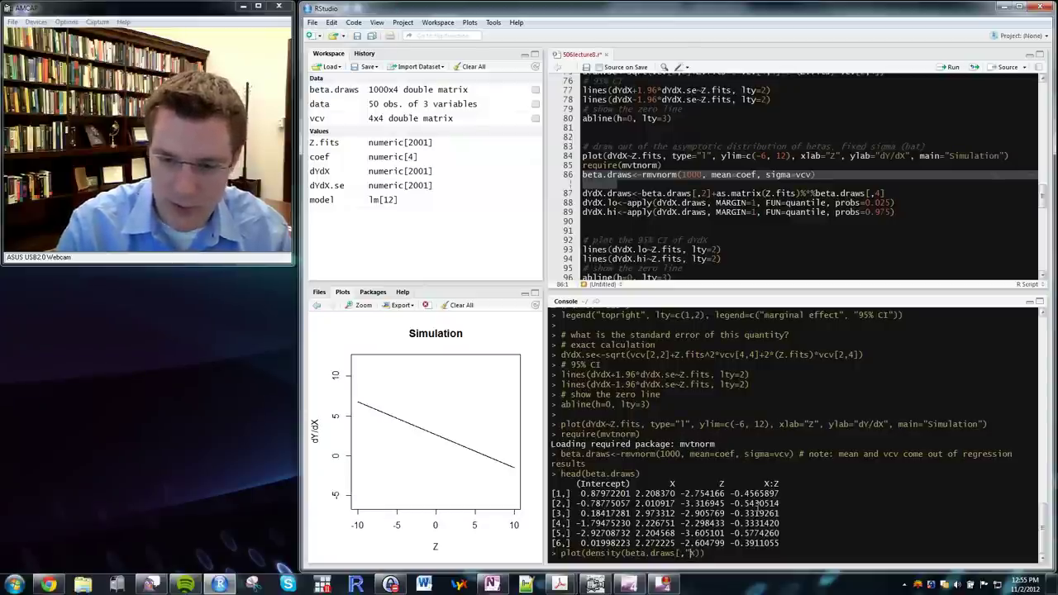
type("\"X\"")
key("Return")
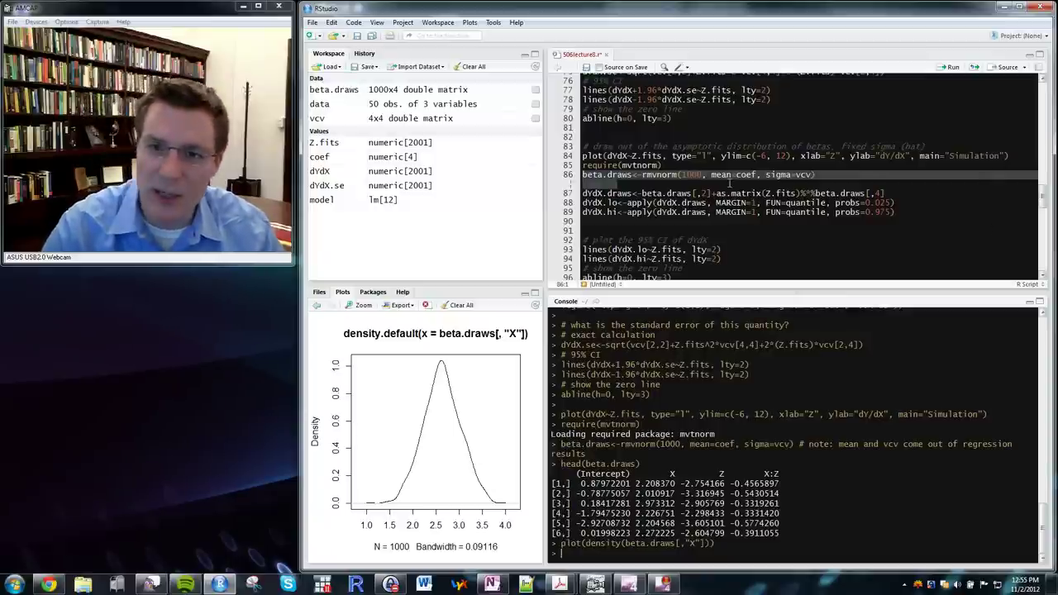
Compute dYdX.draws by running the line that combines columns 2 and 4 of beta.draws with the Z.fits matrix
left_click_drag(643, 193, 909, 193)
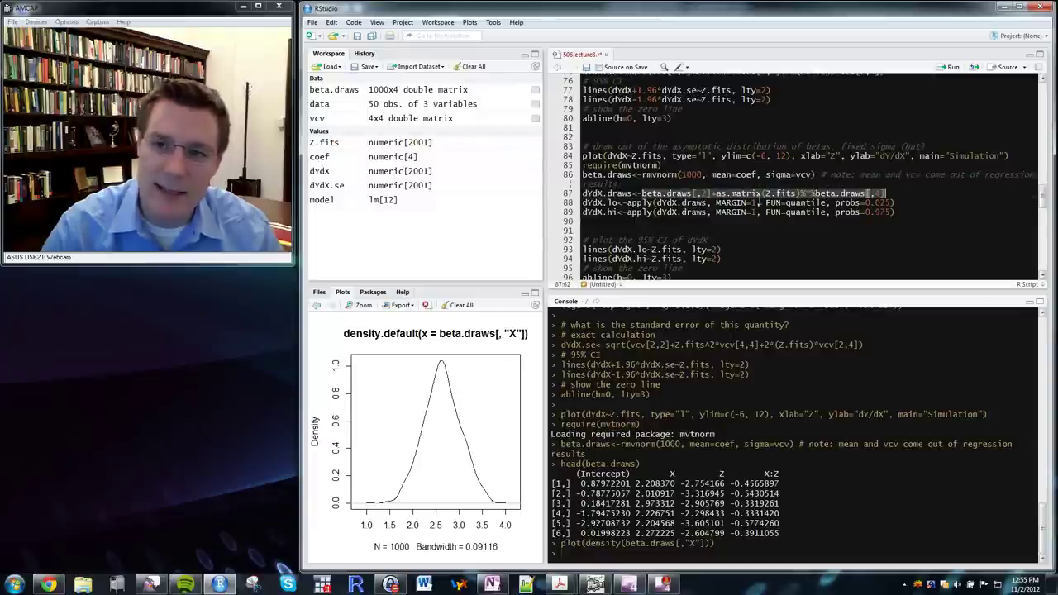
double_click(774, 196)
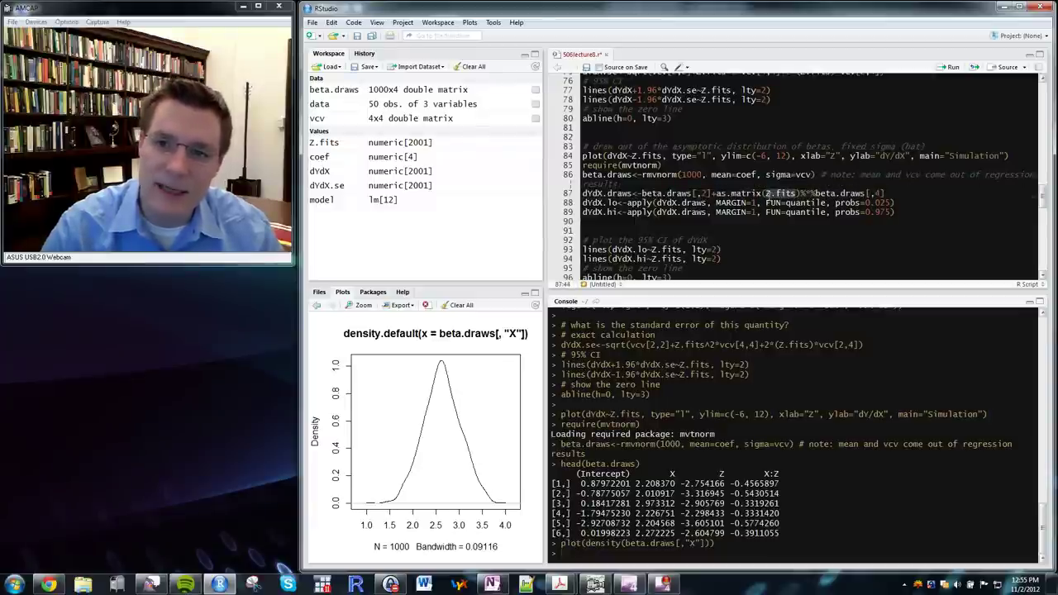
left_click_drag(897, 196, 566, 194)
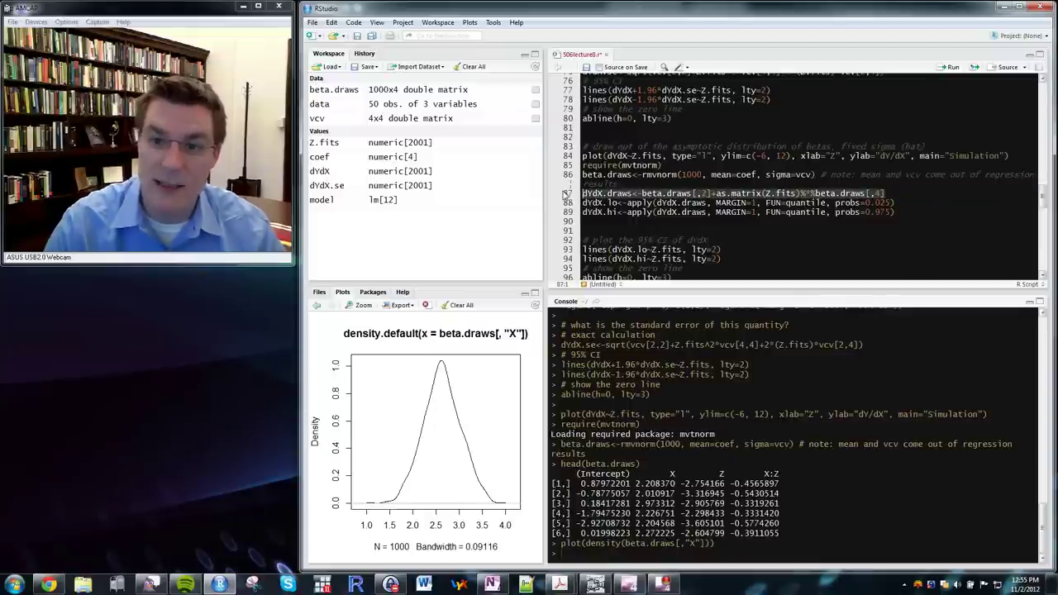
key("ctrl+Return")
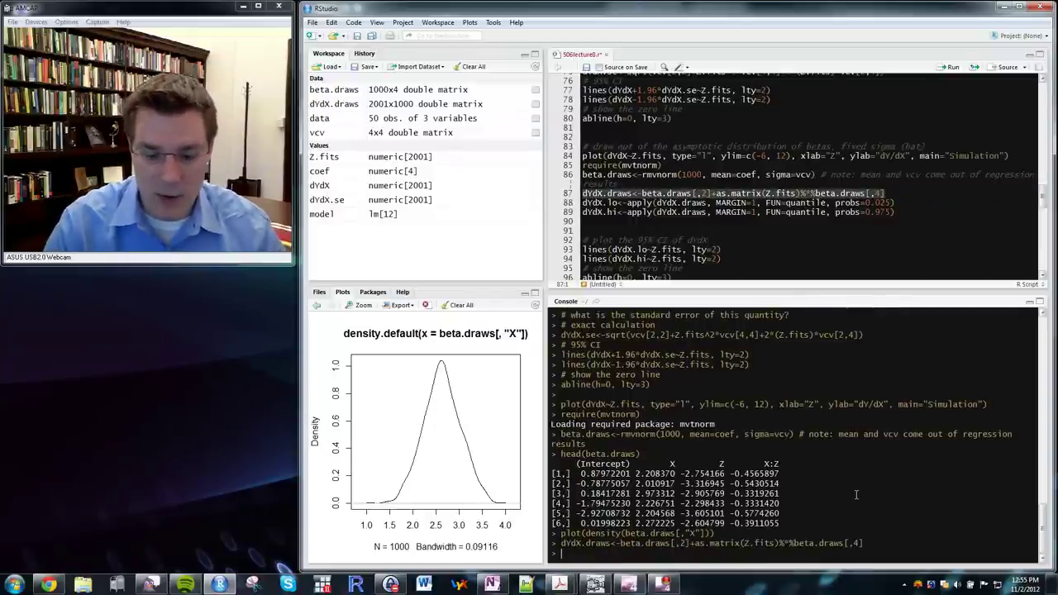
Print the first rows of the whole dYdX.draws matrix in the console with head
type("head(dY")
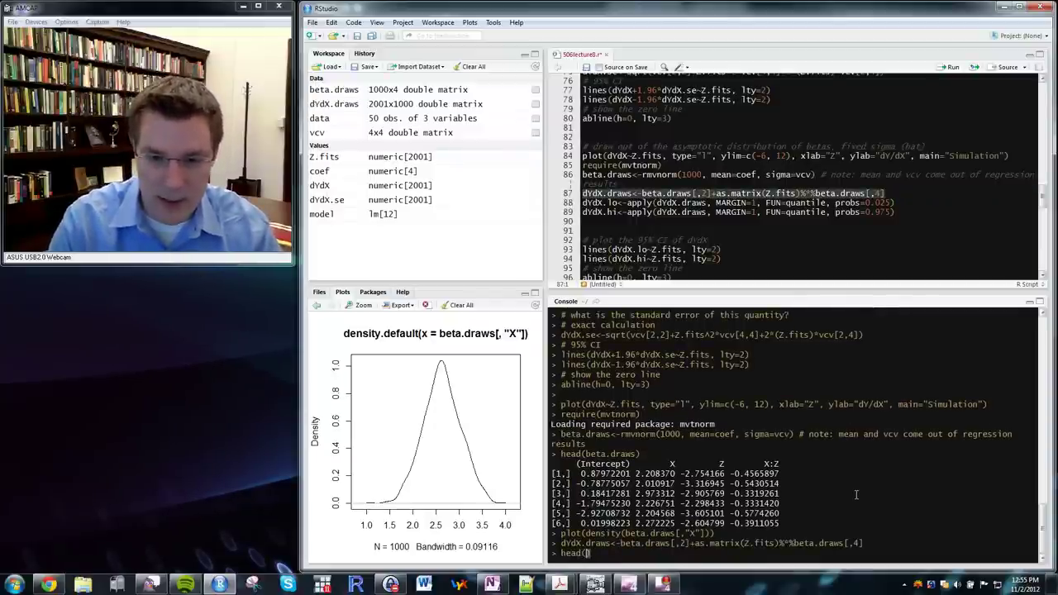
type("dX.draws)")
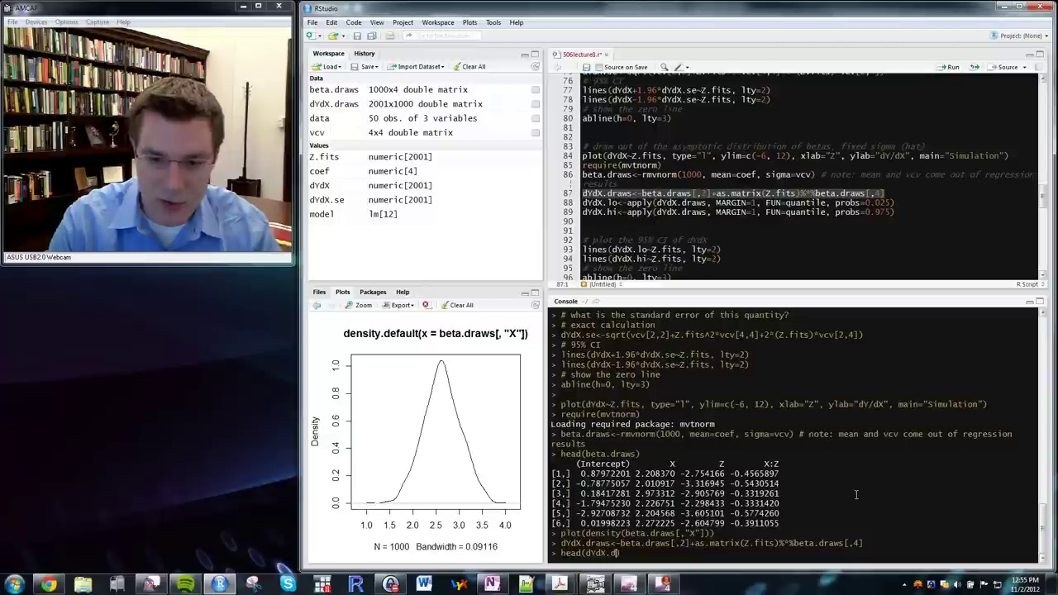
key("Return")
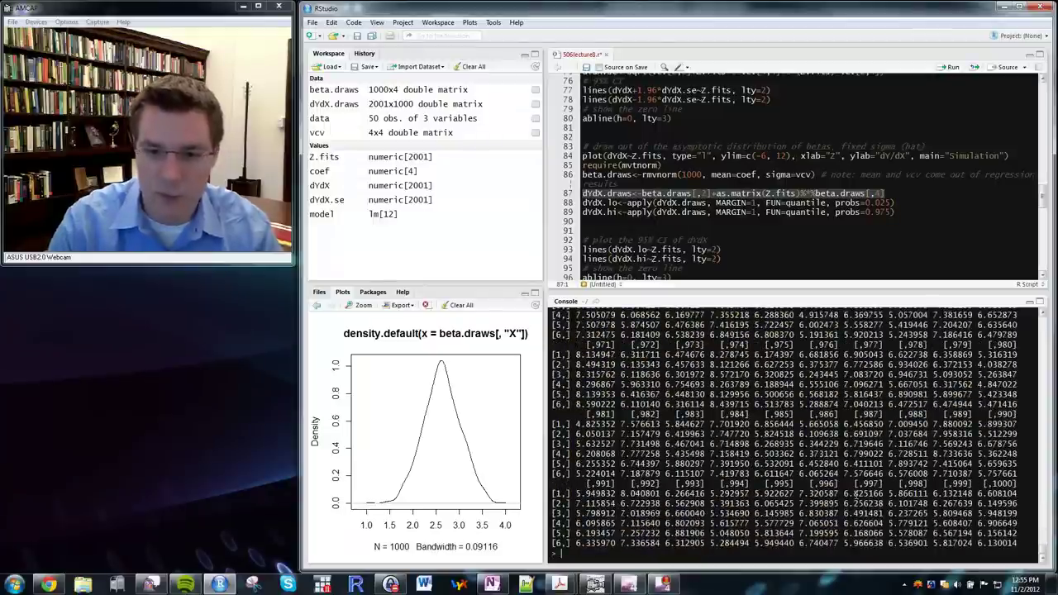
key("Up")
key("Return")
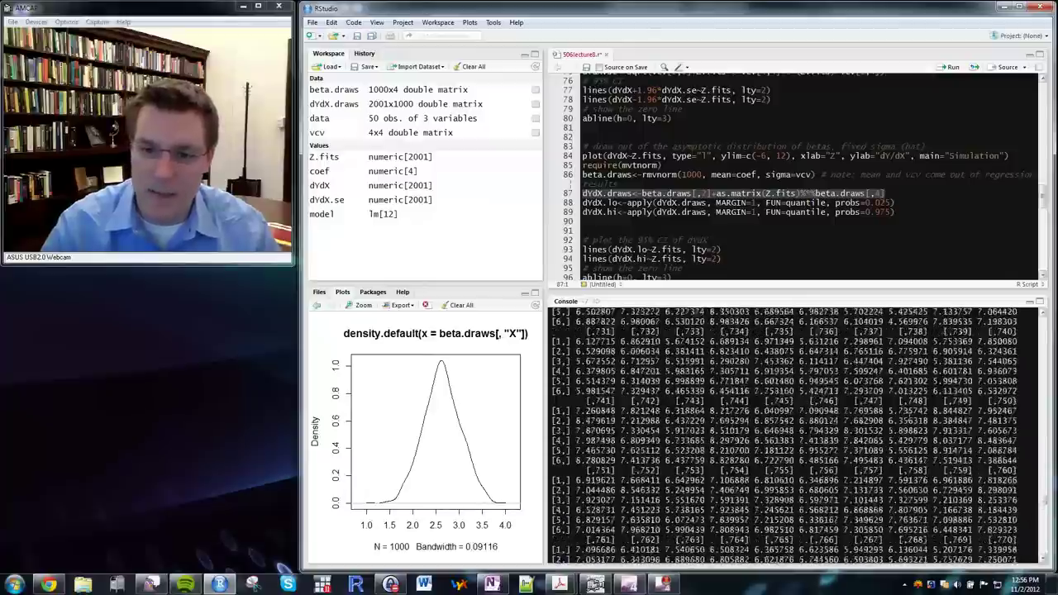
Print only the first values of column 1 of dYdX.draws with head
key("Up")
type("[")
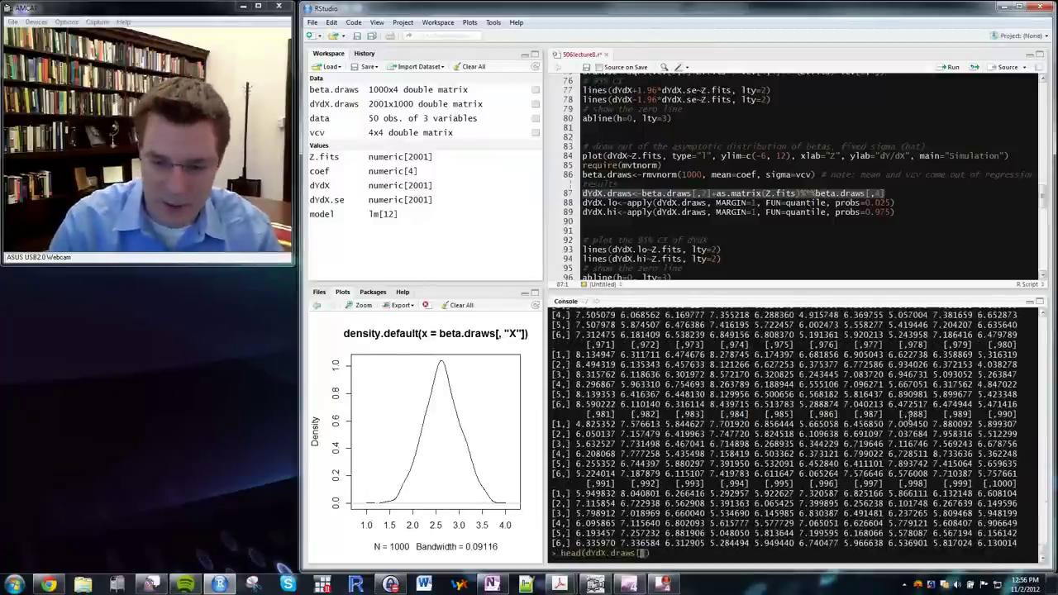
type(",1")
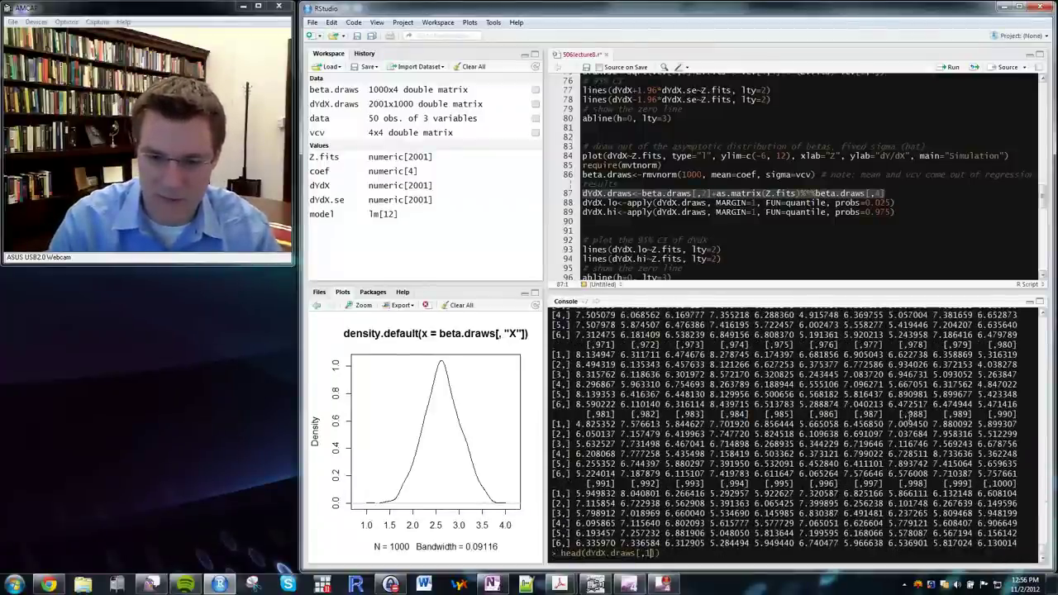
key("Return")
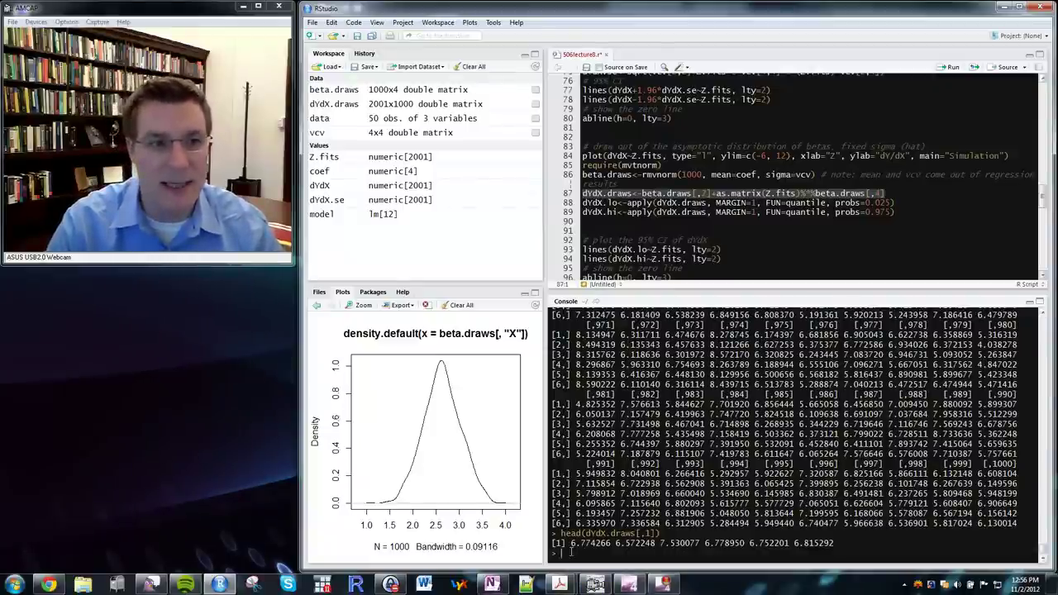
Print the first values of column 2 of dYdX.draws by adapting the previous head command
key("Up")
key("Left")
key("Left")
key("BackSpace")
type("2")
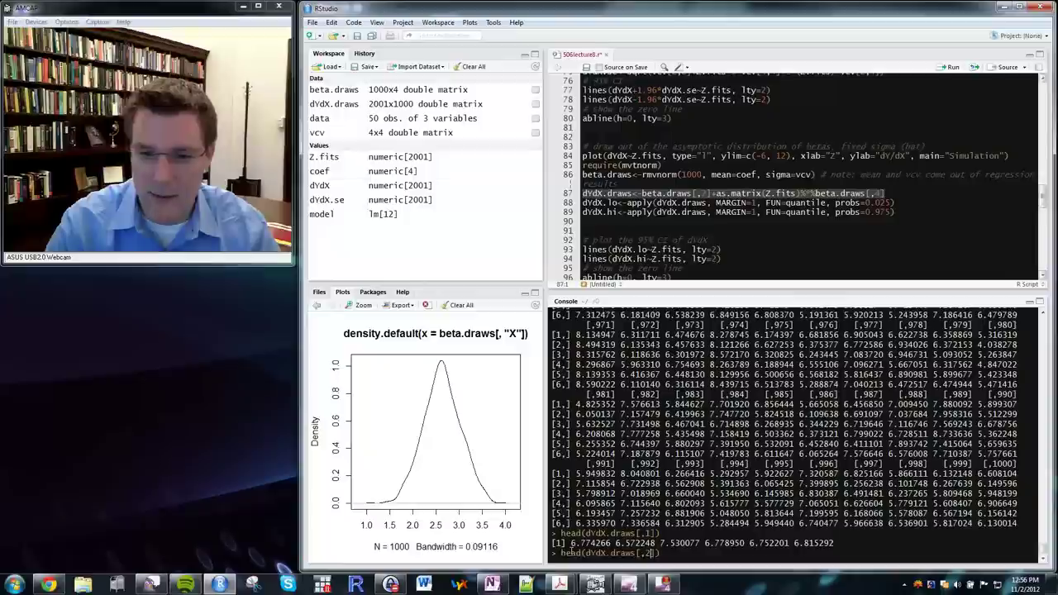
key("Return")
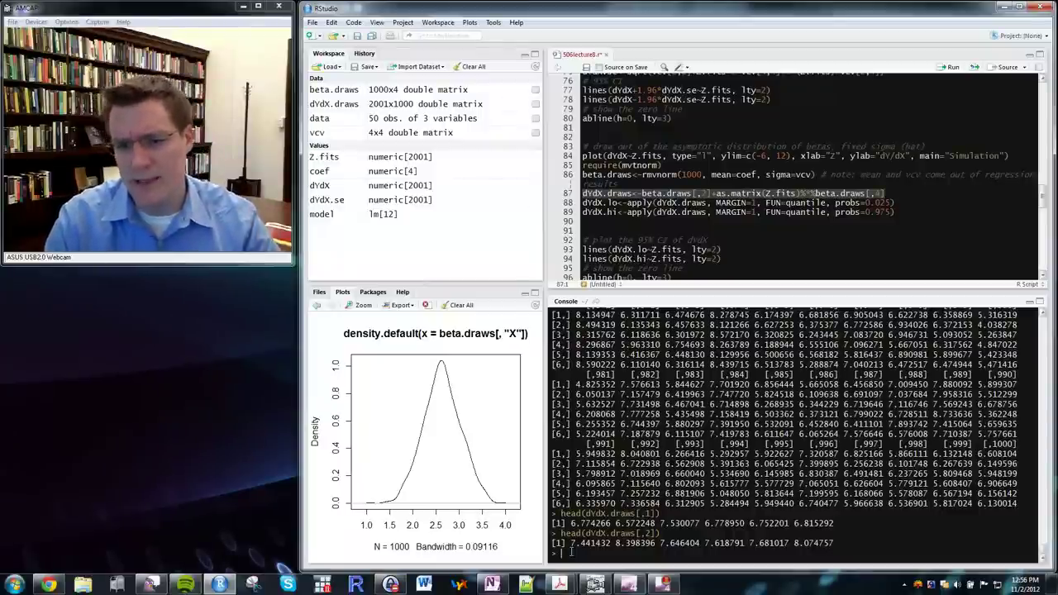
Print the first values of row 1 of dYdX.draws with head
key("Up")
key("Left")
key("BackSpace")
key("Left")
type("1")
key("Return")
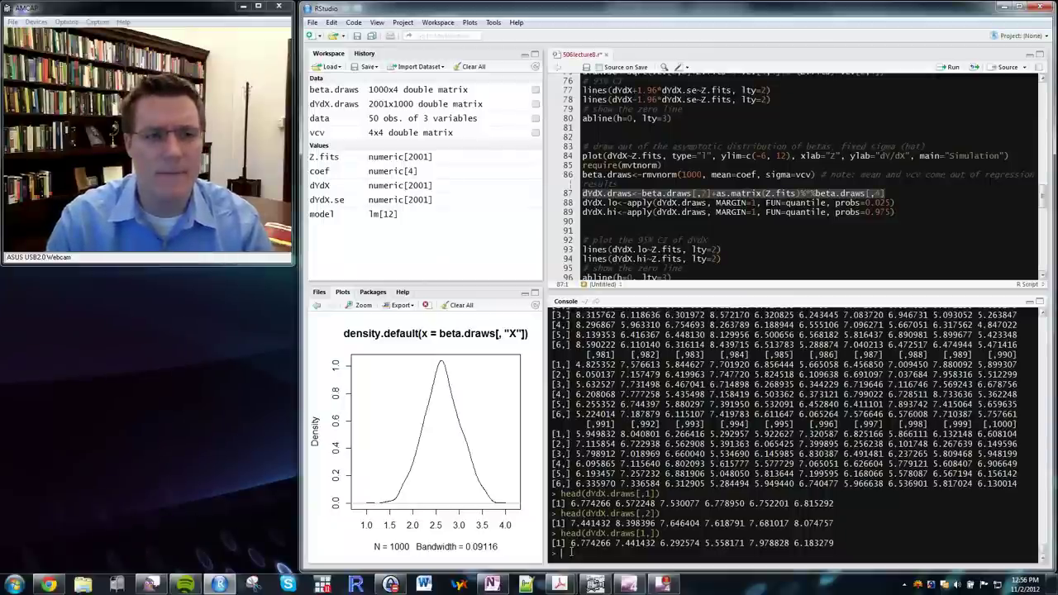
Print the first values of row 2 of dYdX.draws by adapting the previous head command
key("Up")
key("Left")
key("Left")
key("Left")
key("BackSpace")
type("2")
key("Return")
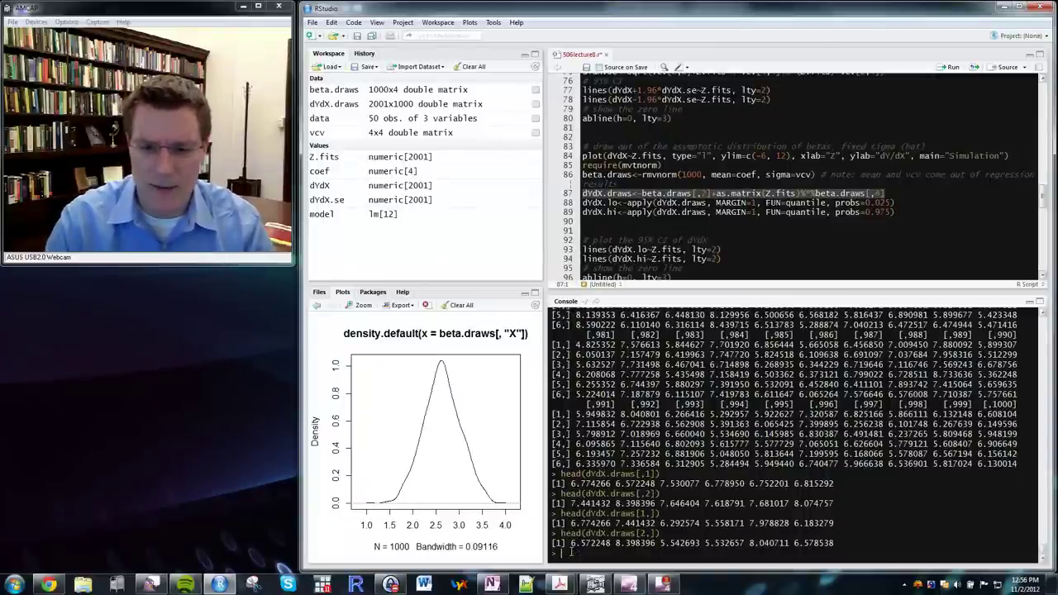
Change the row index to 10 and print the first values of that row of dYdX.draws
key("Up")
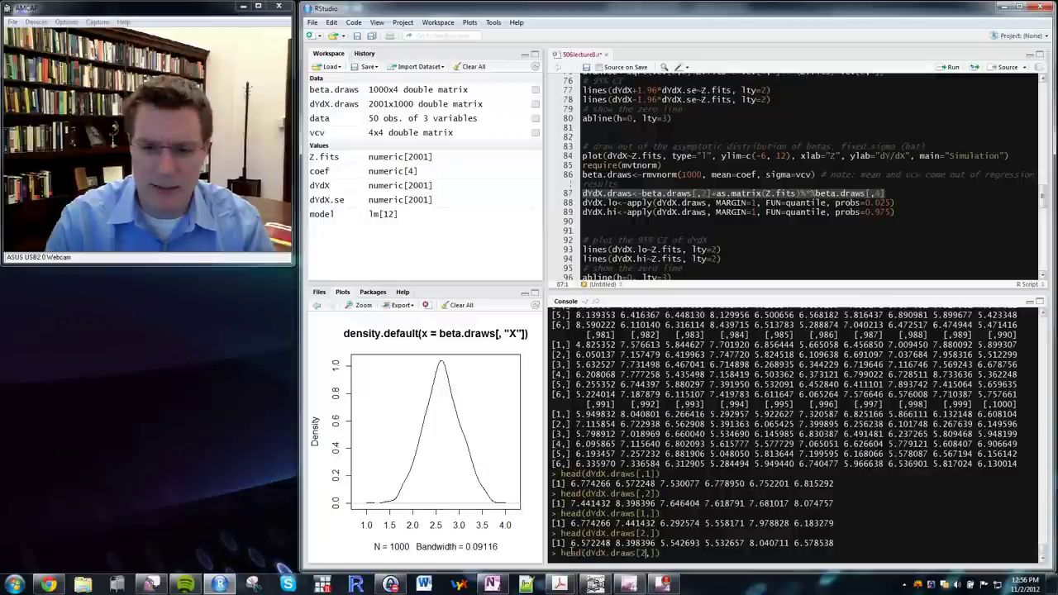
key("Left")
key("Left")
key("Left")
key("BackSpace")
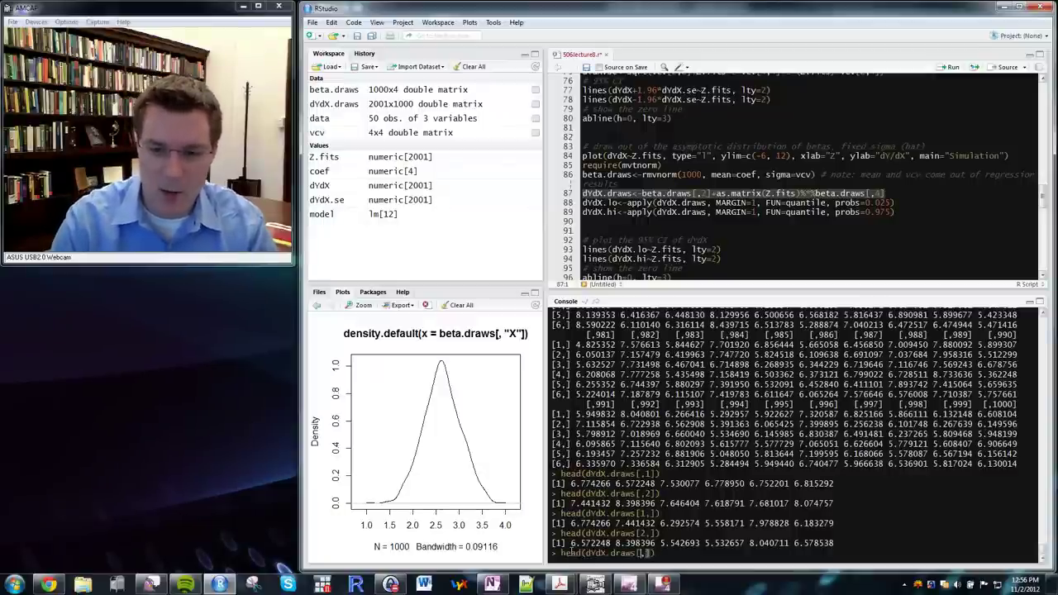
type("10")
key("Return")
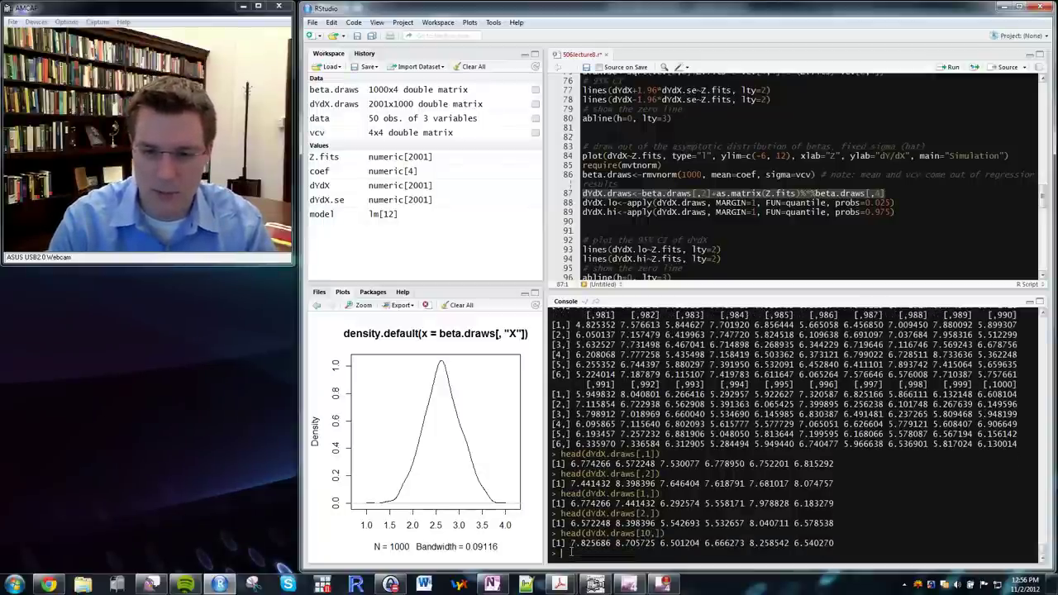
Print the first values of row 20 of dYdX.draws with head
key("Up")
key("Up")
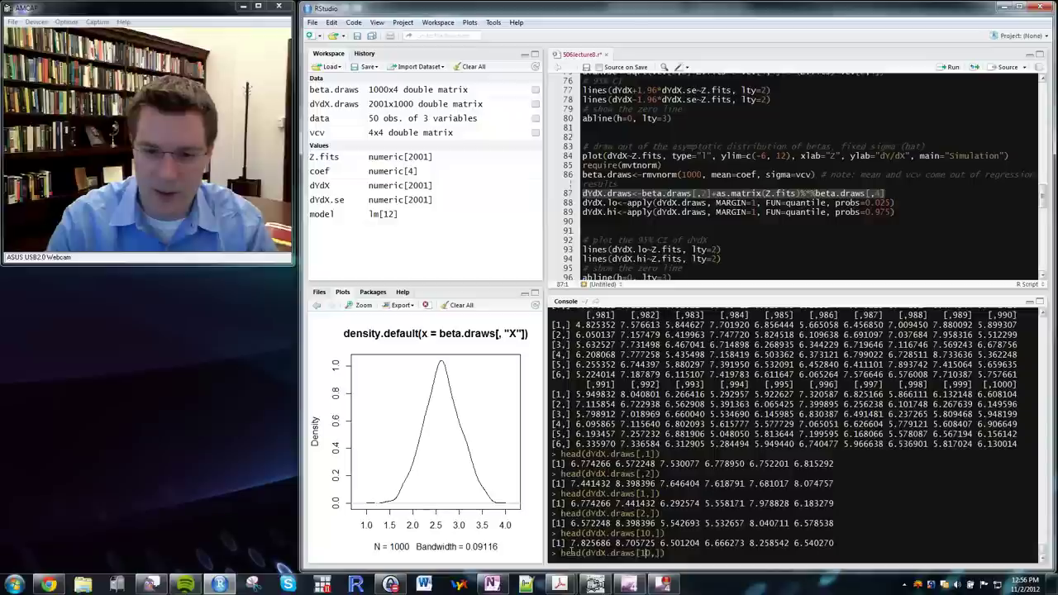
key("Left")
key("Left")
key("Left")
type("0")
key("Return")
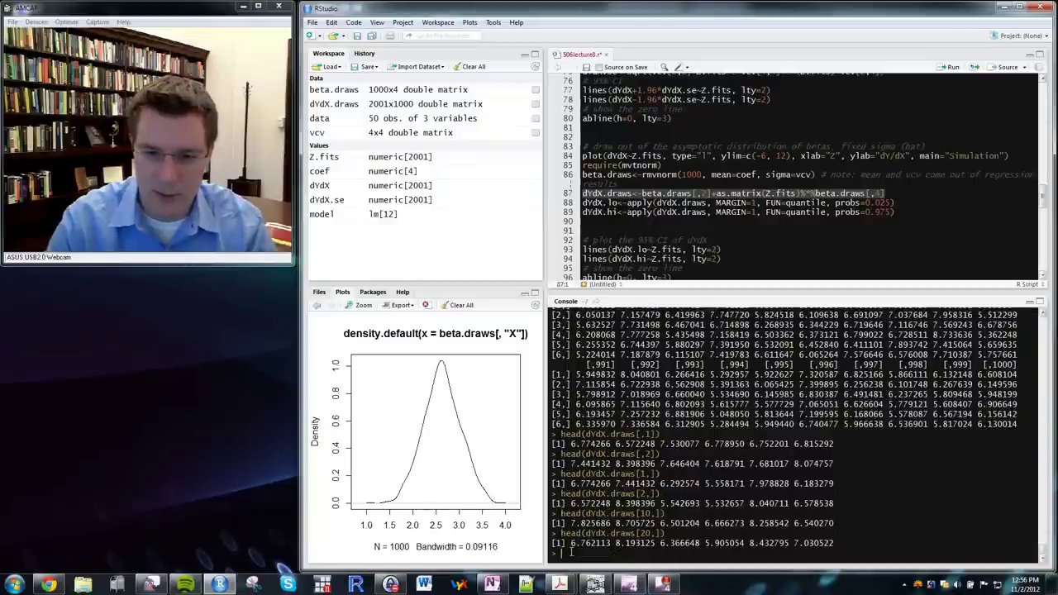
Move the index 20 to the column position and print the first values of column 20 of dYdX.draws
key("Up")
key("Left")
key("Left")
key("Left")
key("BackSpace")
key("BackSpace")
key("Right")
type("20")
key("Return")
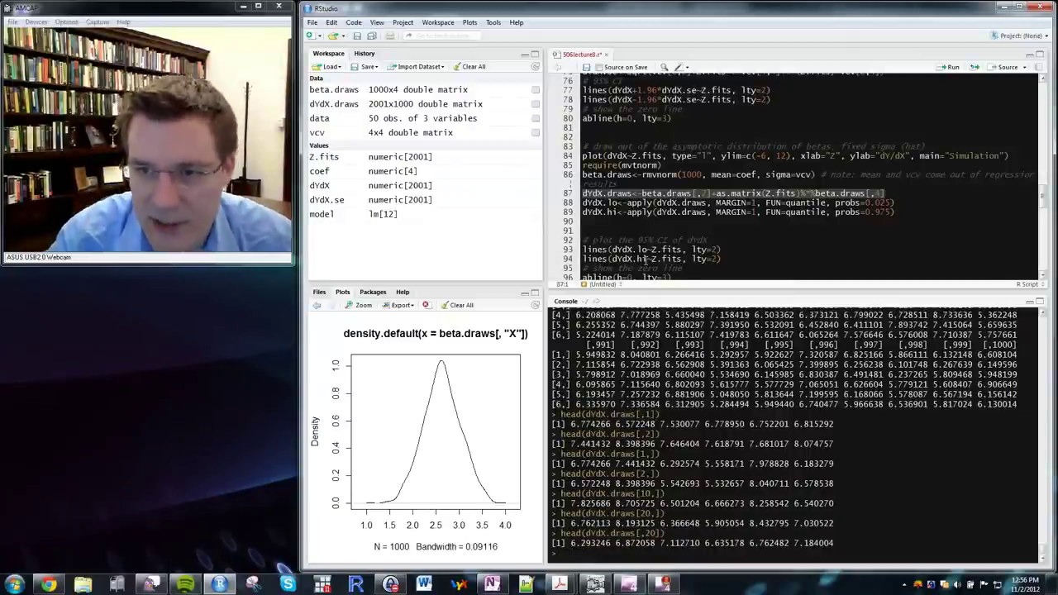
Run the two apply lines that compute dYdX.lo and dYdX.hi as row-wise quantiles of dYdX.draws at probs 0.025 and 0.975
left_click_drag(603, 222, 567, 205)
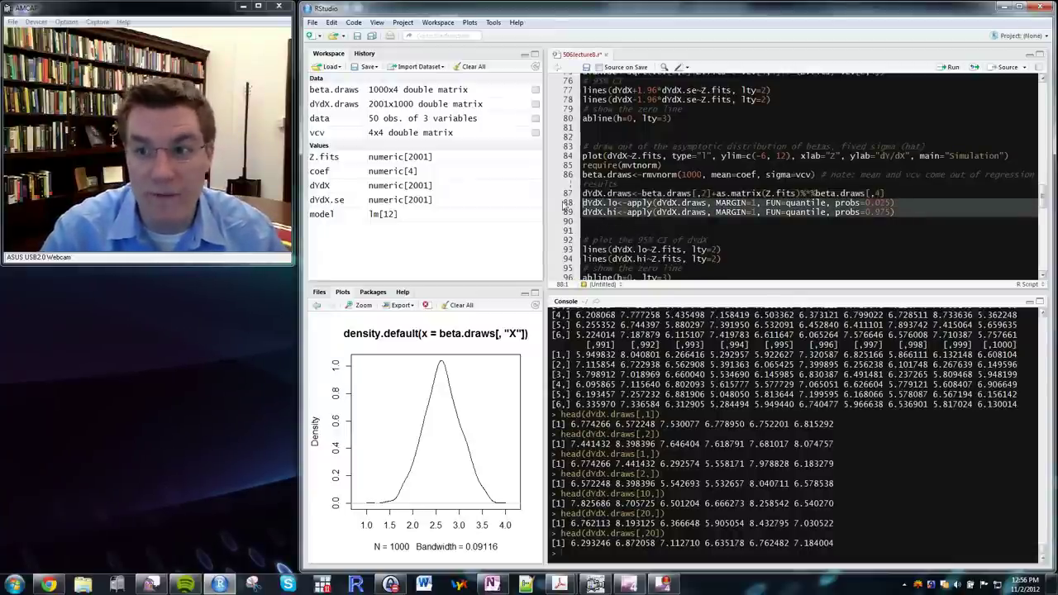
key("ctrl+Return")
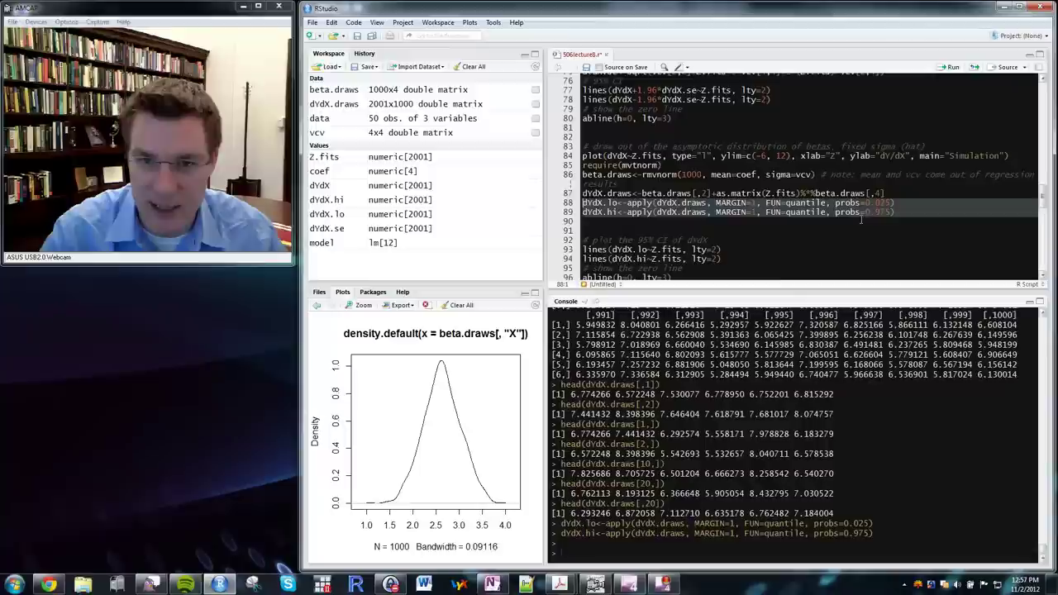
scroll(677, 258, "down", 1)
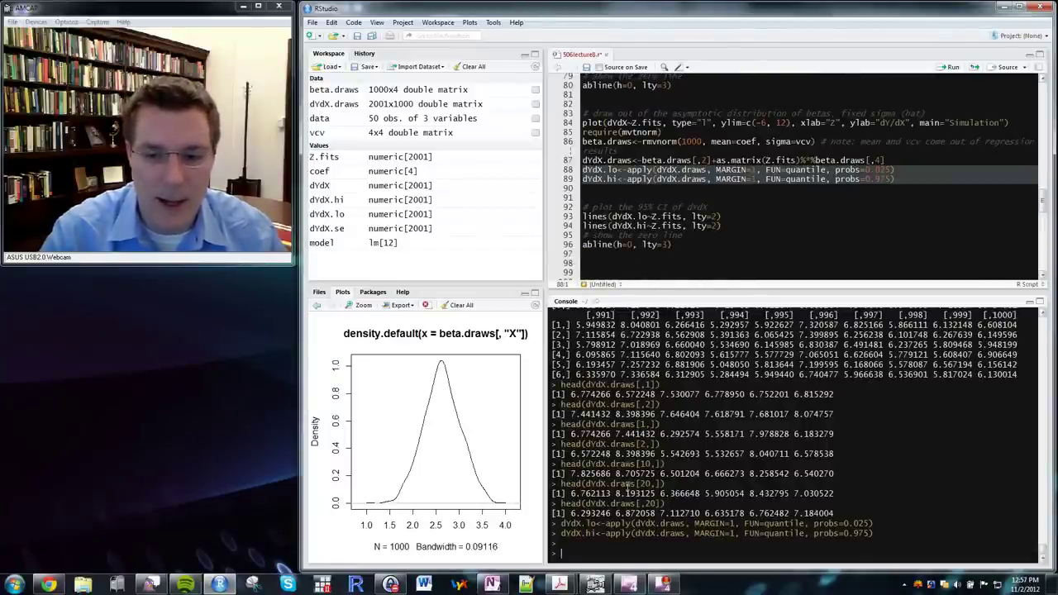
key("ctrl+Return")
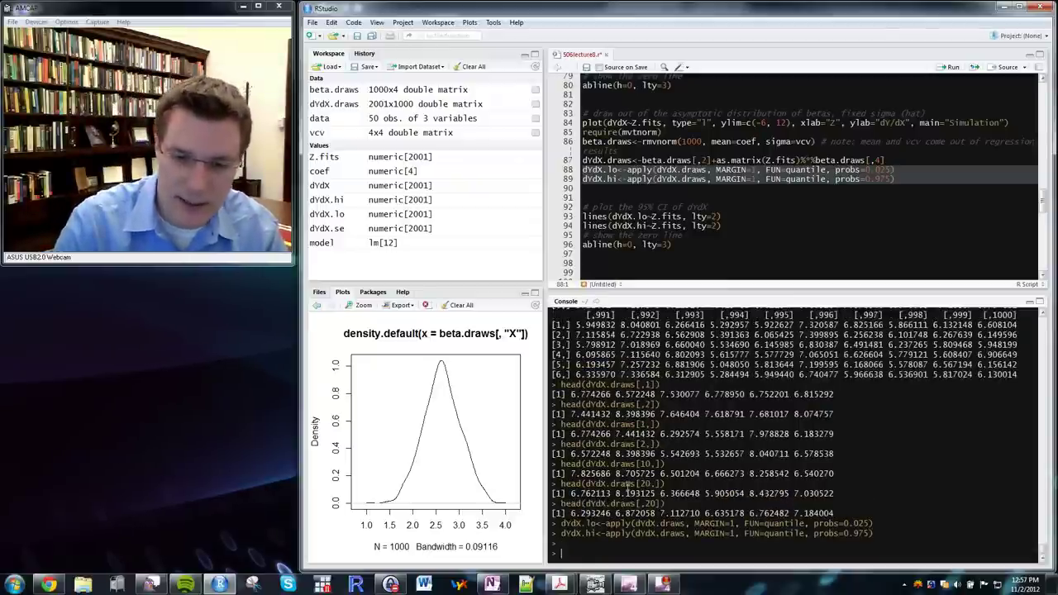
Plot the density of row 1 of dYdX.draws from the console
type("plot(density(dYdX.draws[1")
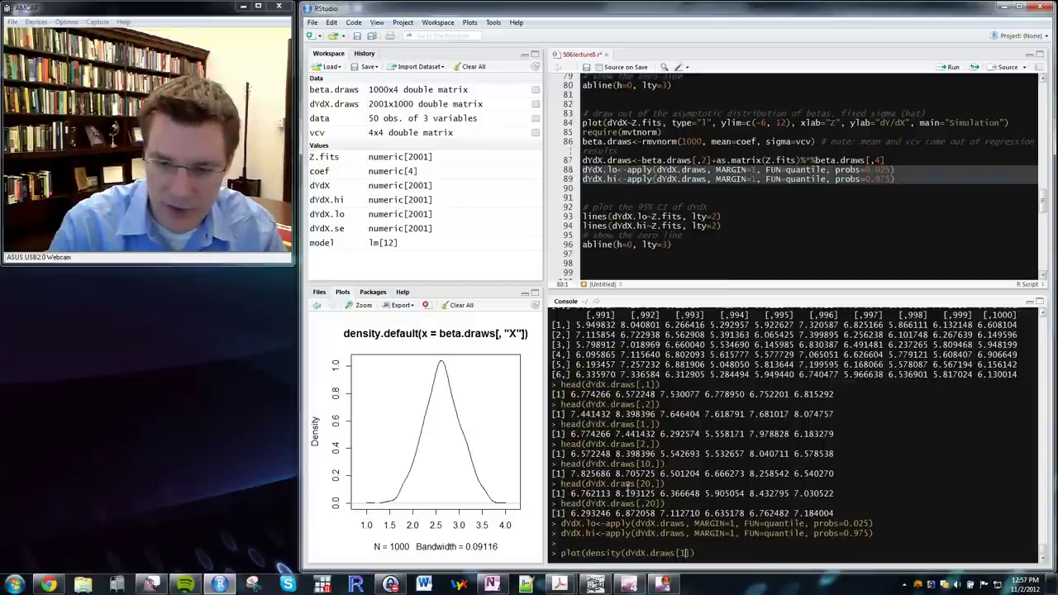
type(",")
key("Return")
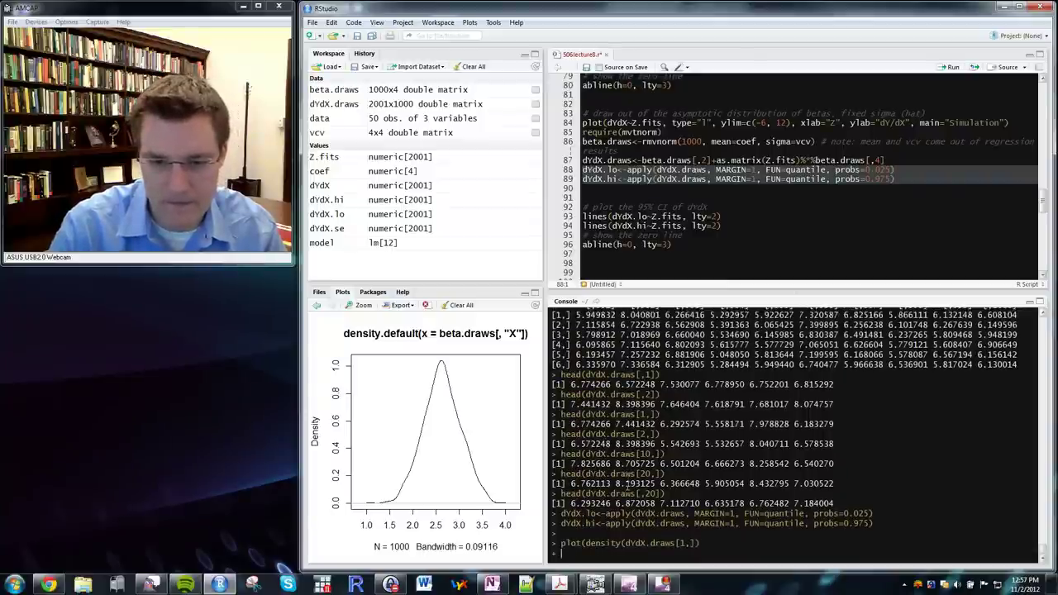
type(")")
key("Return")
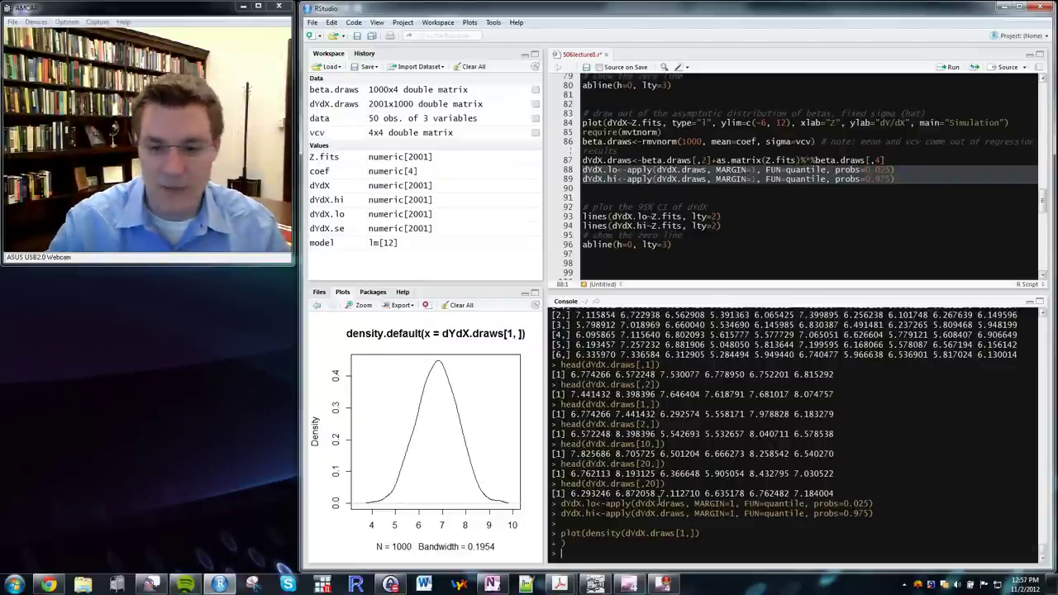
Adapt the density command to plot row 20 of dYdX.draws, closing all parentheses on one line
key("Up")
key("Up")
type("))")
key("Left")
key("Left")
key("Left")
key("Left")
key("Left")
key("BackSpace")
type("20")
key("Return")
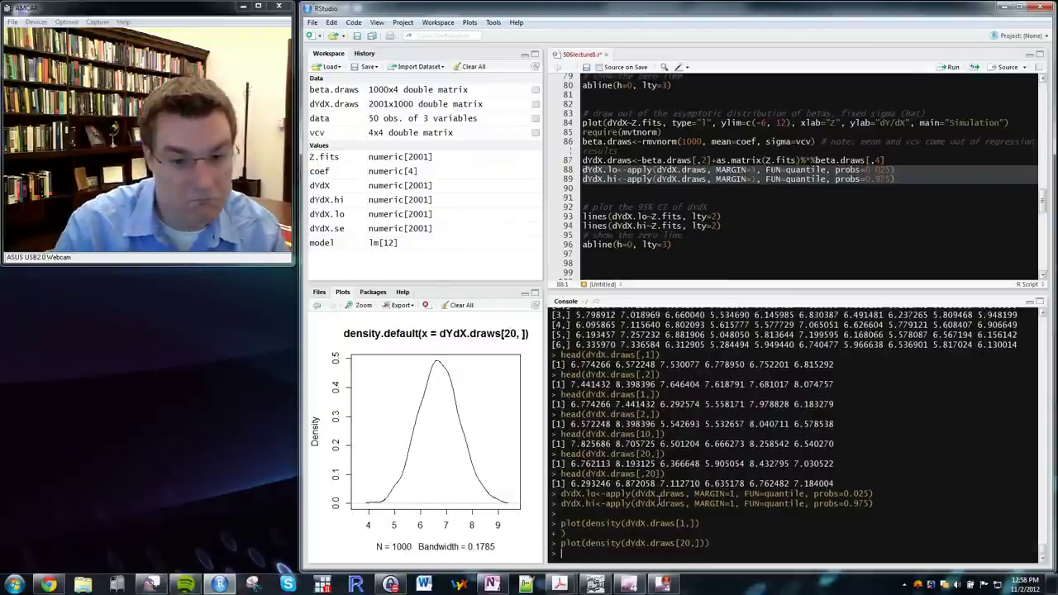
Plot the density of row 40 of dYdX.draws by editing the recalled command
key("Up")
key("Left")
key("Left")
key("Left")
key("Left")
key("Left")
type("4")
key("Return")
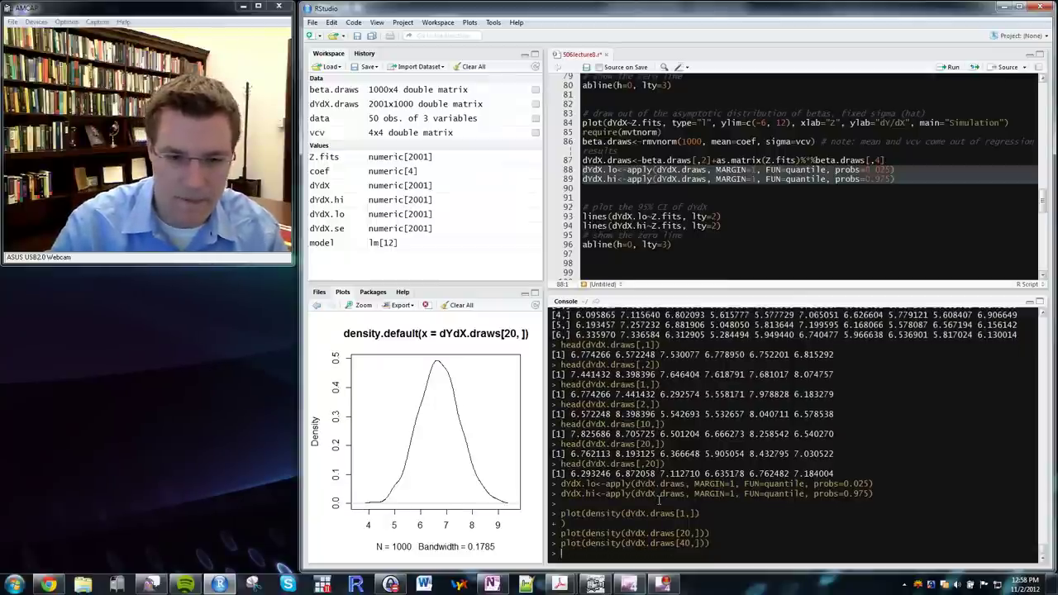
Plot the density of row 60 of dYdX.draws by editing the recalled command
key("Up")
key("Left")
key("Left")
key("Left")
key("Left")
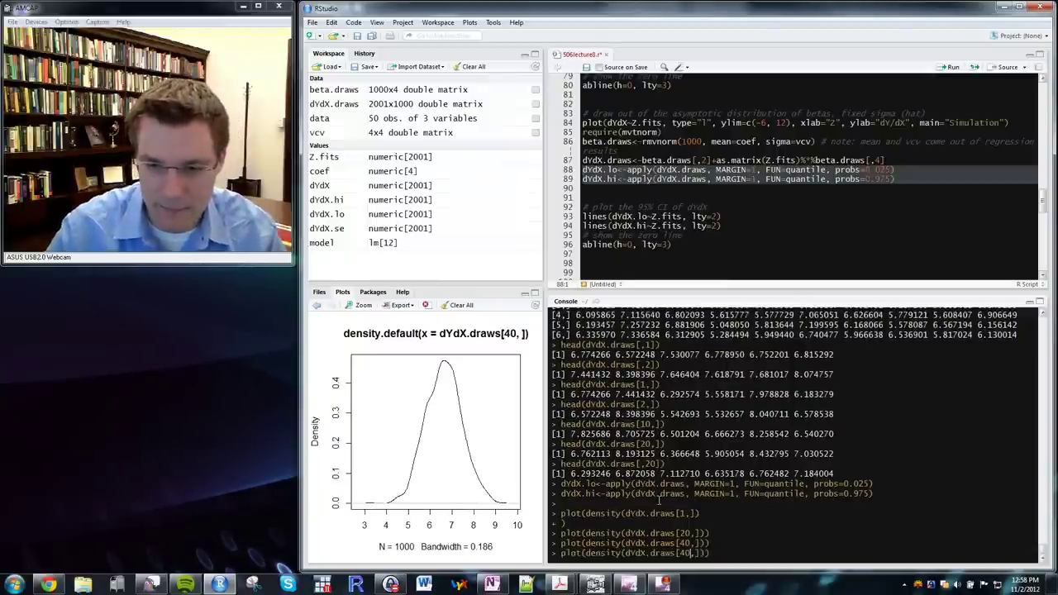
key("BackSpace")
key("BackSpace")
type("50")
key("Return")
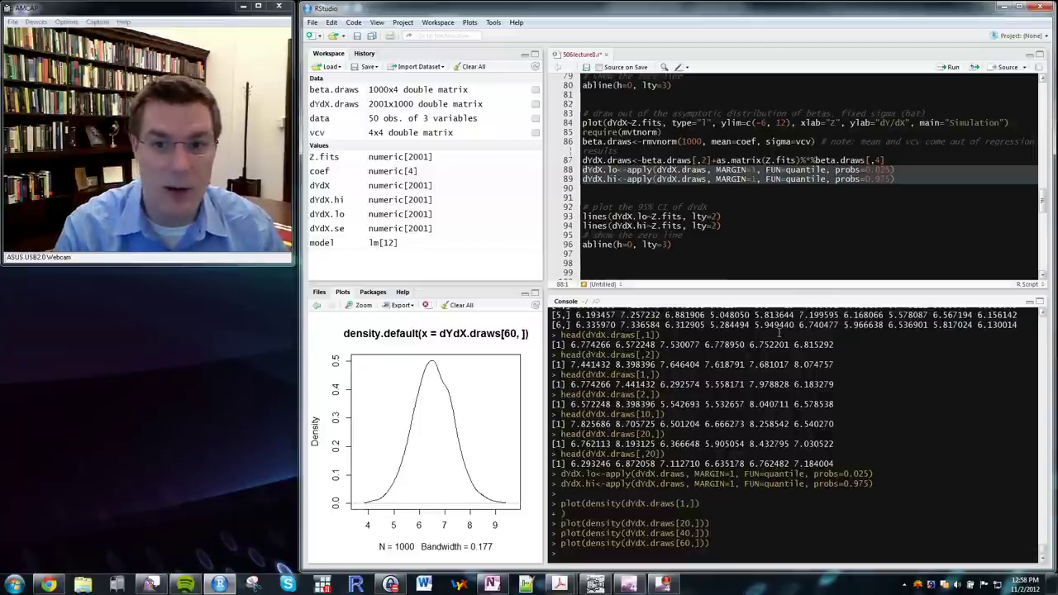
Try to draw the simulated 95% CI lines and the zero line by running that script block over the current density plot
left_click(593, 245)
left_click_drag(552, 240, 533, 200)
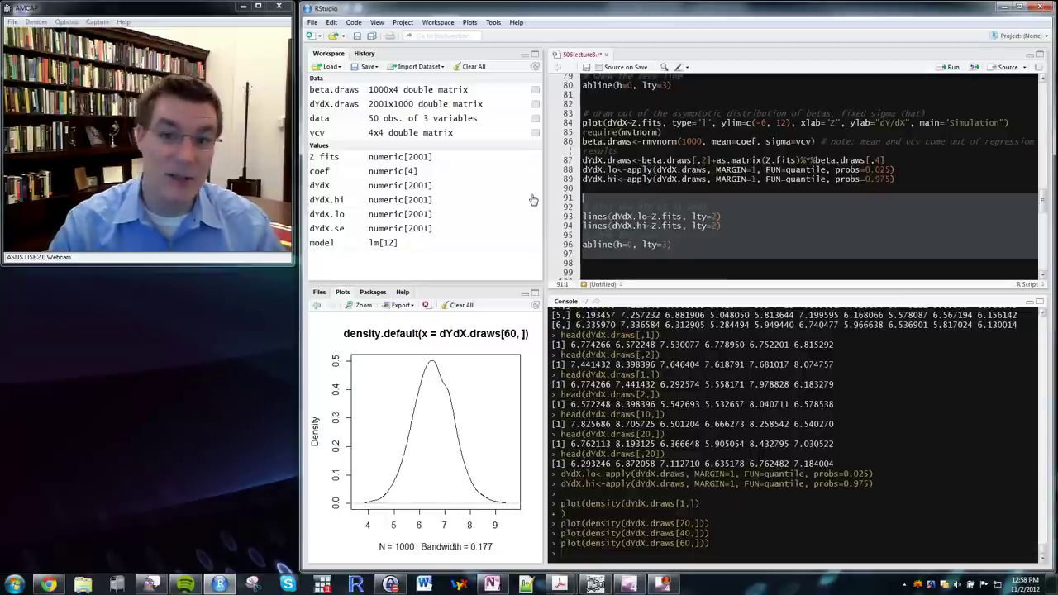
key("ctrl+Return")
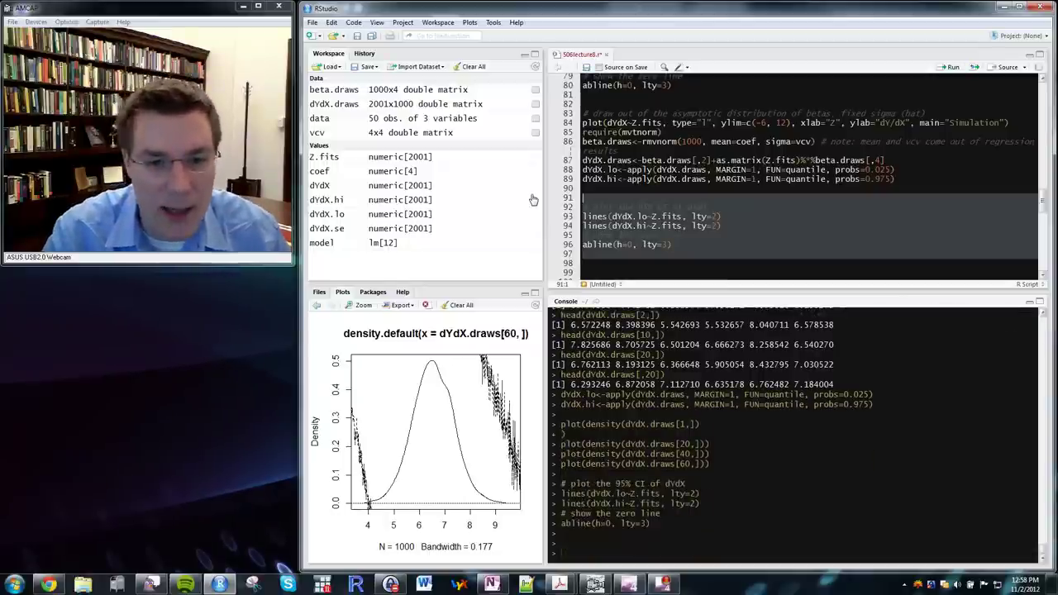
Redraw the Simulation plot of dYdX against Z.fits and overlay the dYdX.lo and dYdX.hi lines and the zero line from the script
left_click_drag(680, 132, 515, 122)
key("ctrl+Return")
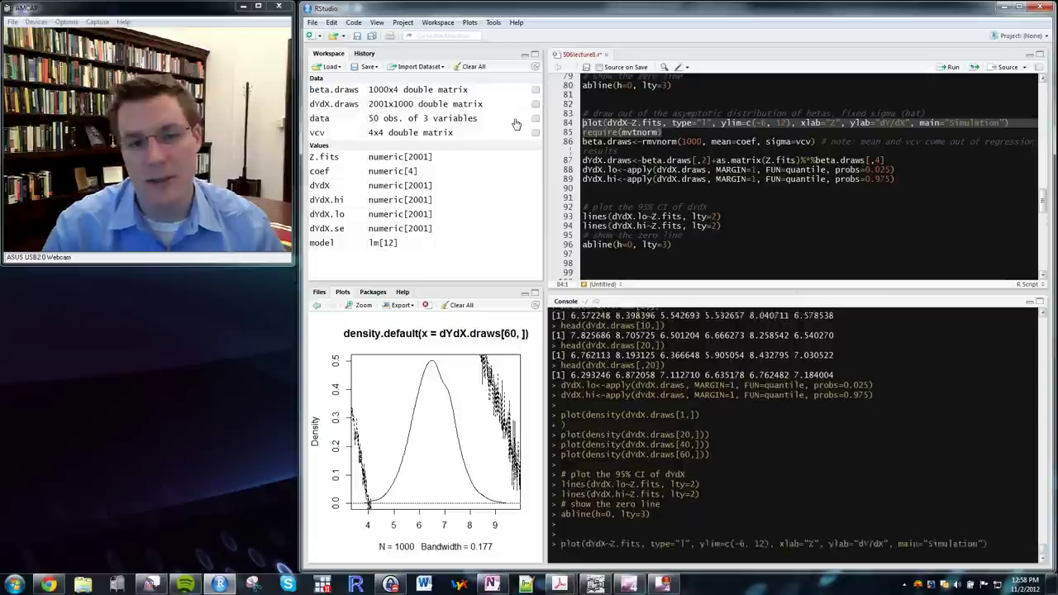
left_click_drag(660, 262, 549, 210)
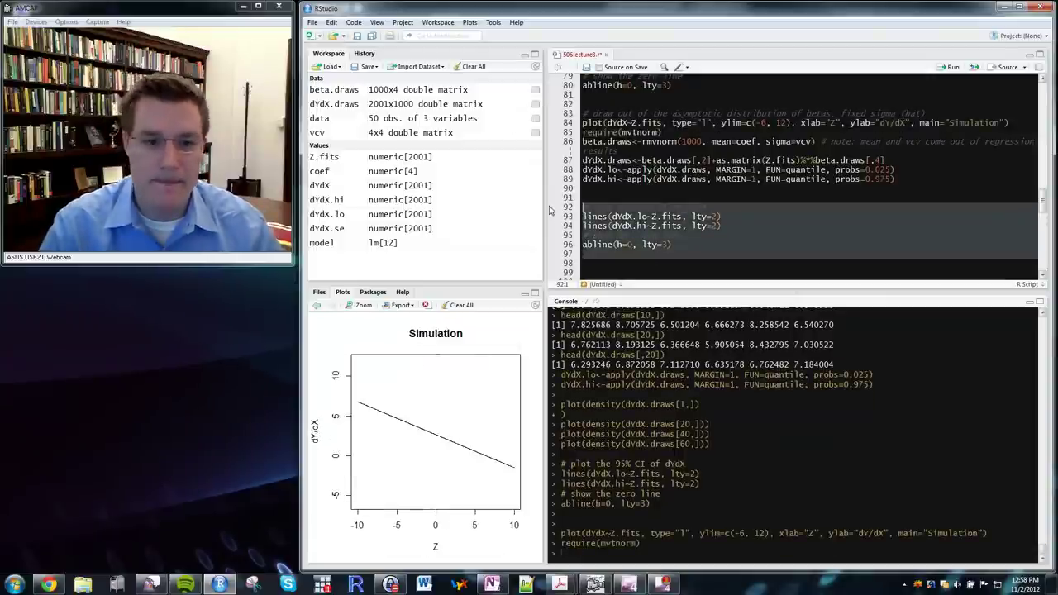
key("ctrl+Return")
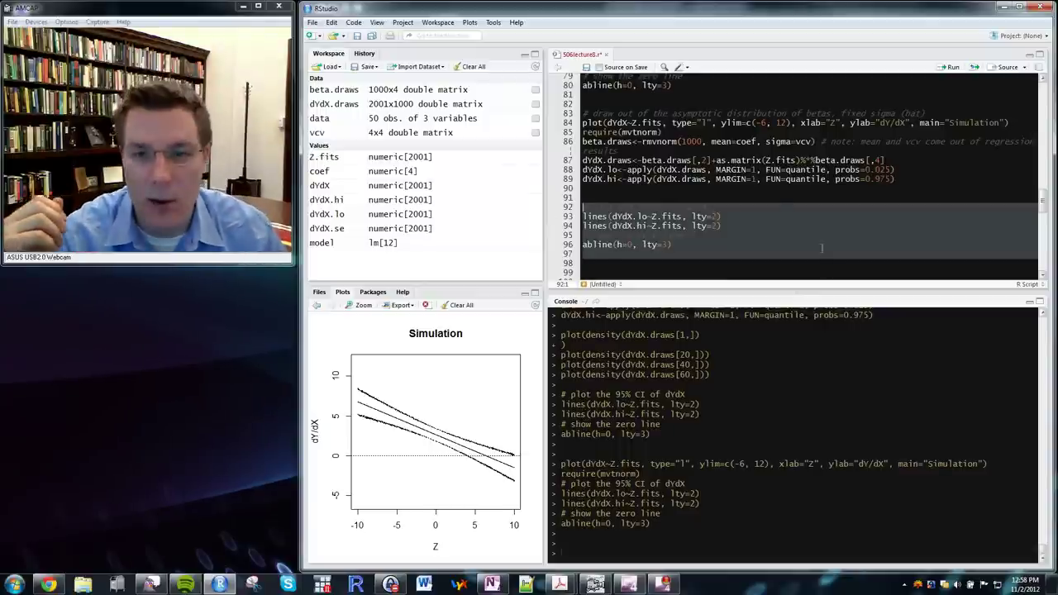
Overlay the exact limits, dYdX plus and minus 1.96*dYdX.se, on the Simulation plot and select the dYdX.lo and dYdX.hi lines commands in the script
scroll(779, 182, "down", 2)
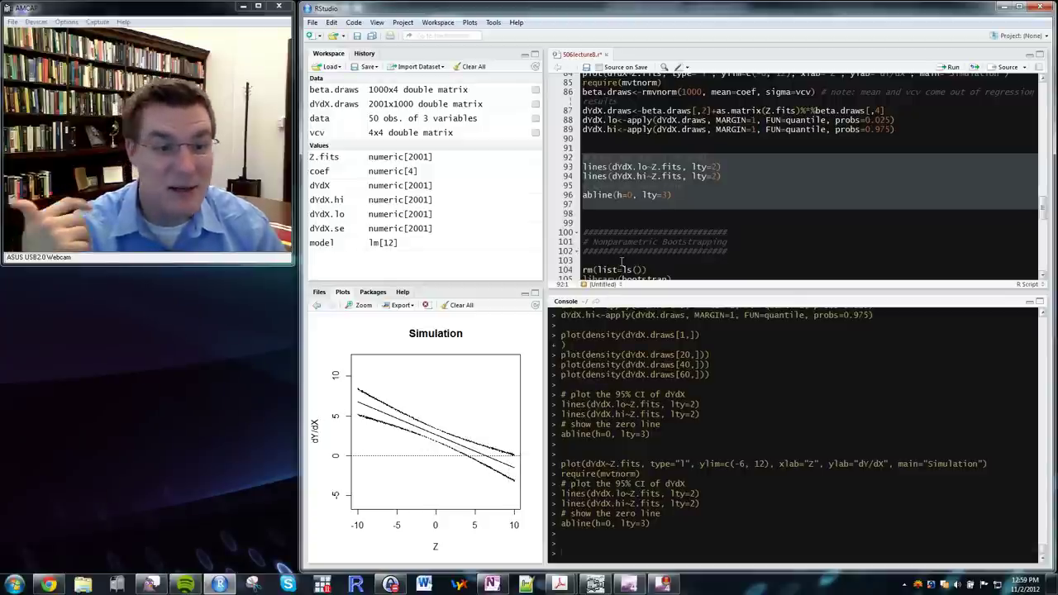
scroll(636, 201, "up", 6)
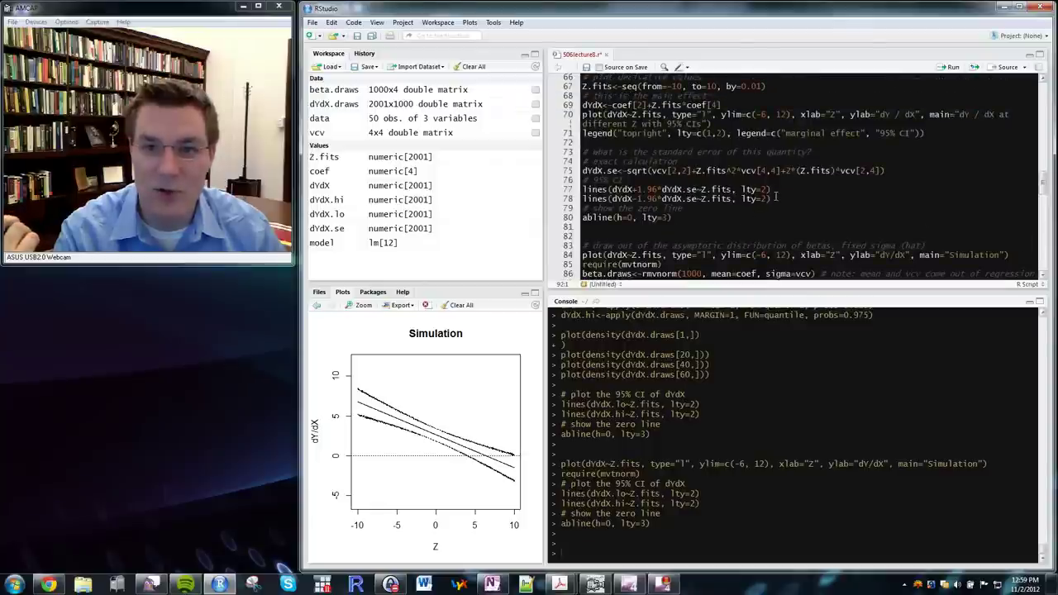
left_click_drag(782, 197, 486, 194)
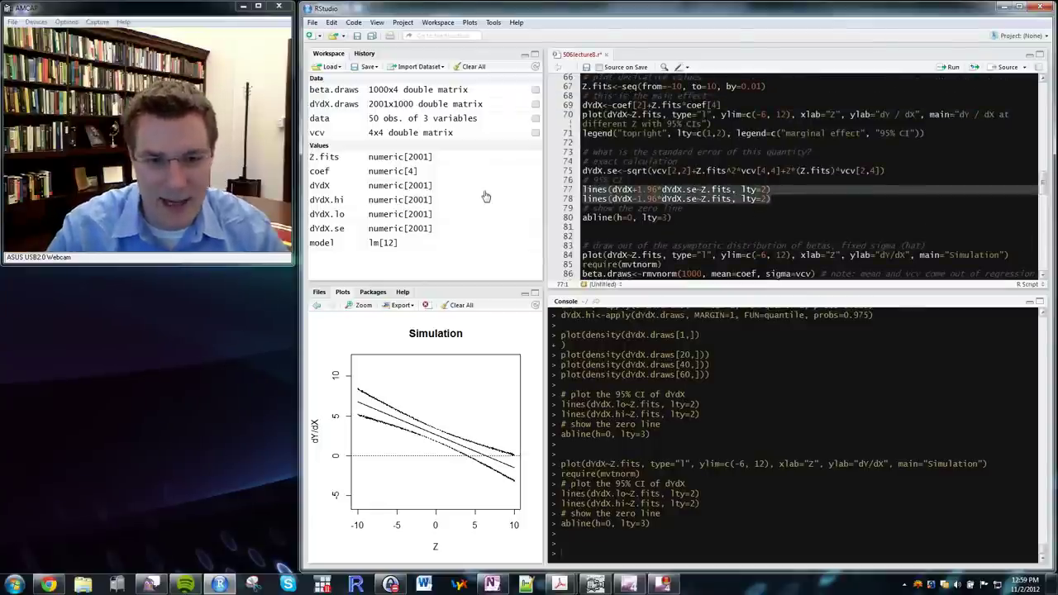
key("ctrl+Return")
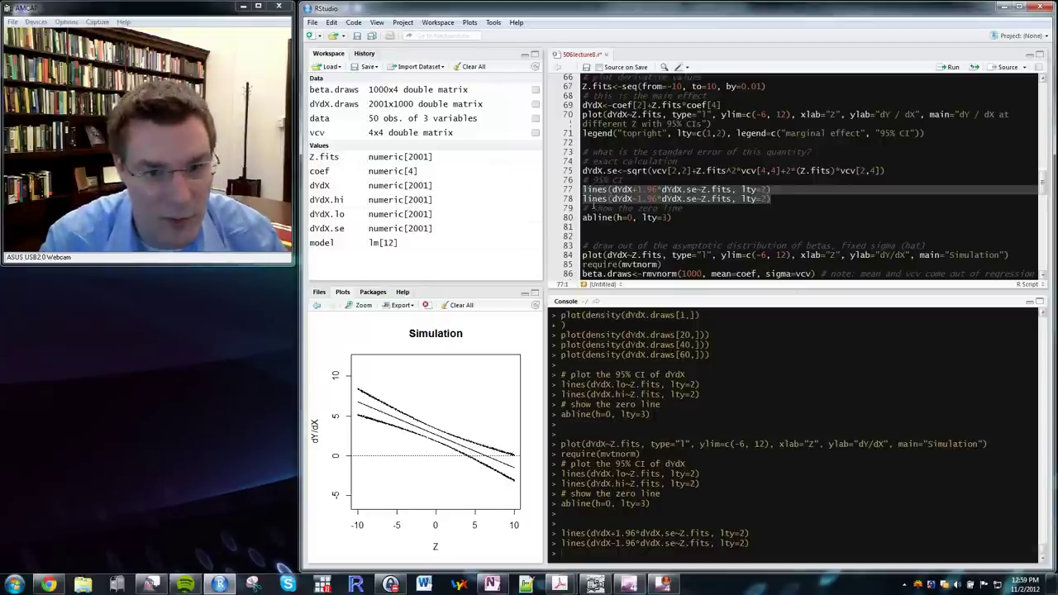
scroll(603, 215, "down", 6)
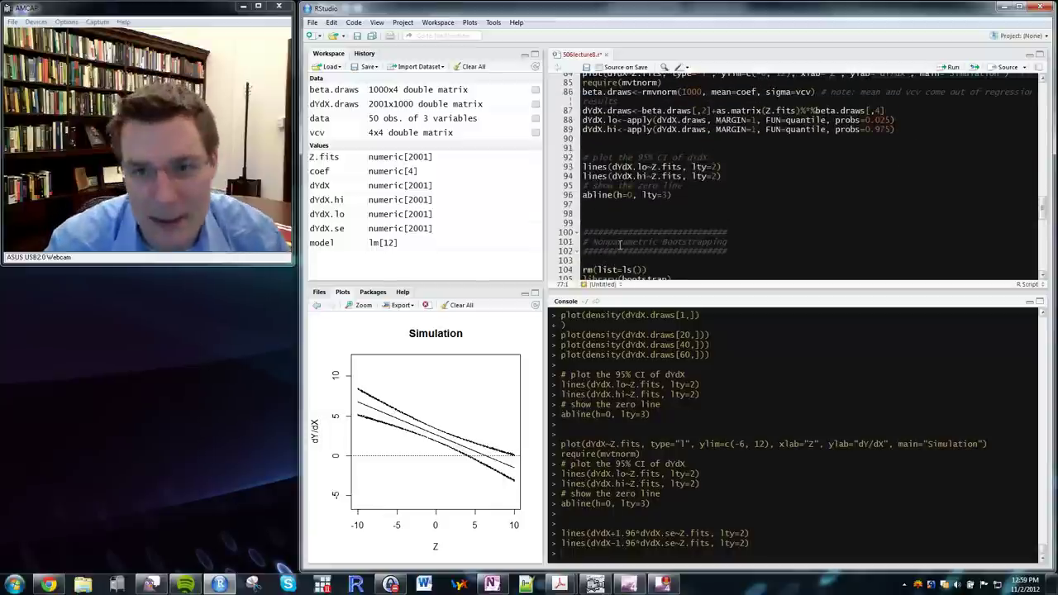
left_click_drag(744, 175, 480, 176)
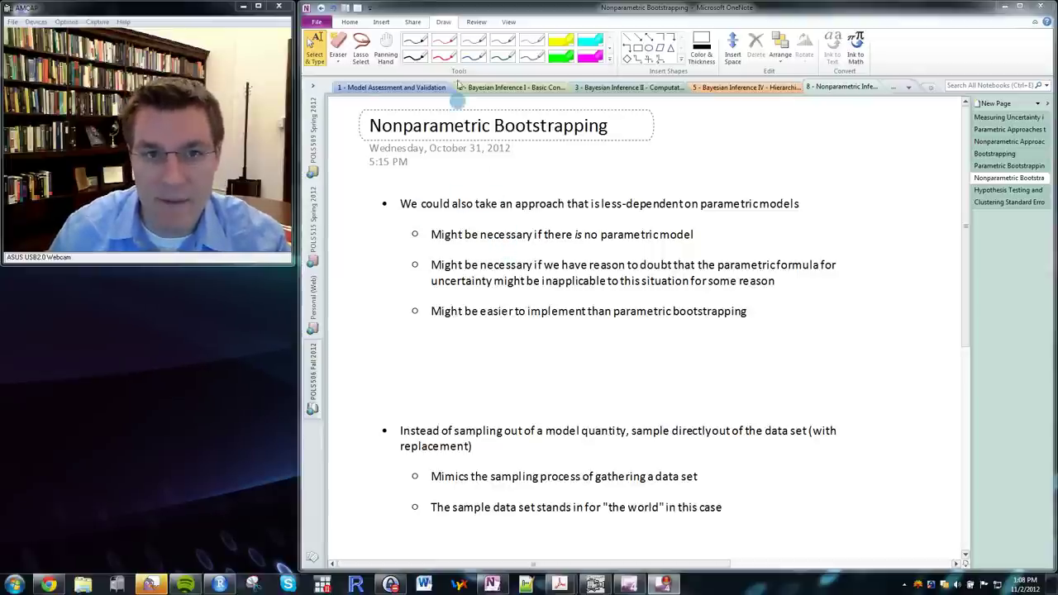
On the Nonparametric Bootstrapping page in OneNote, draw a wavy red underline beneath "is no parametric model" in the first sub-bullet
left_click(477, 43)
left_click_drag(557, 252, 689, 253)
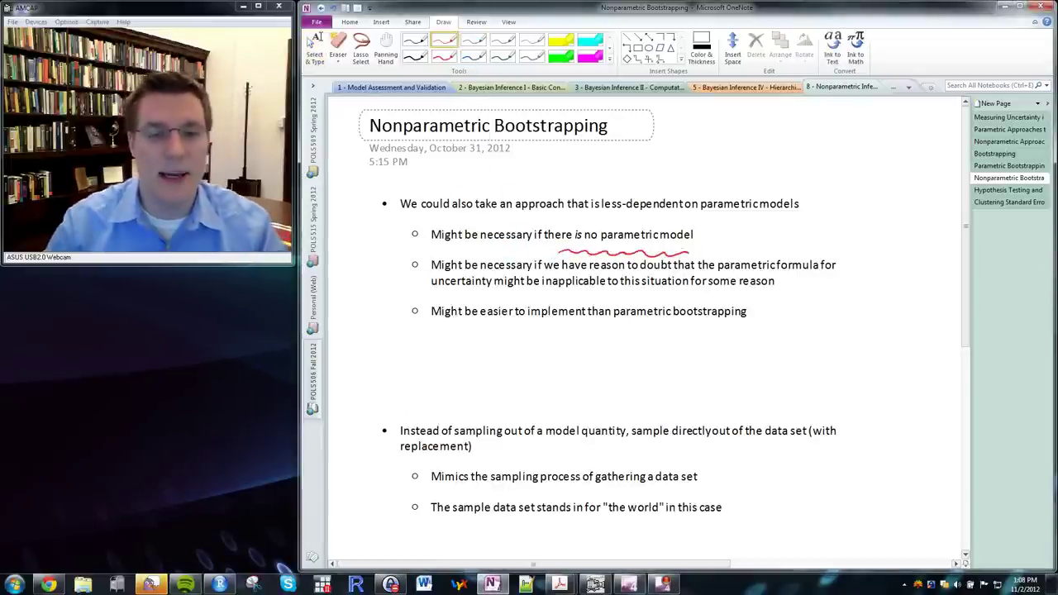
key("Escape")
Draw wavy red underlines beneath the first line of the sub-bullet about doubting the parametric formula and beneath the word "uncertainty"
scroll(385, 335, "down", 3)
scroll(384, 335, "up", 2)
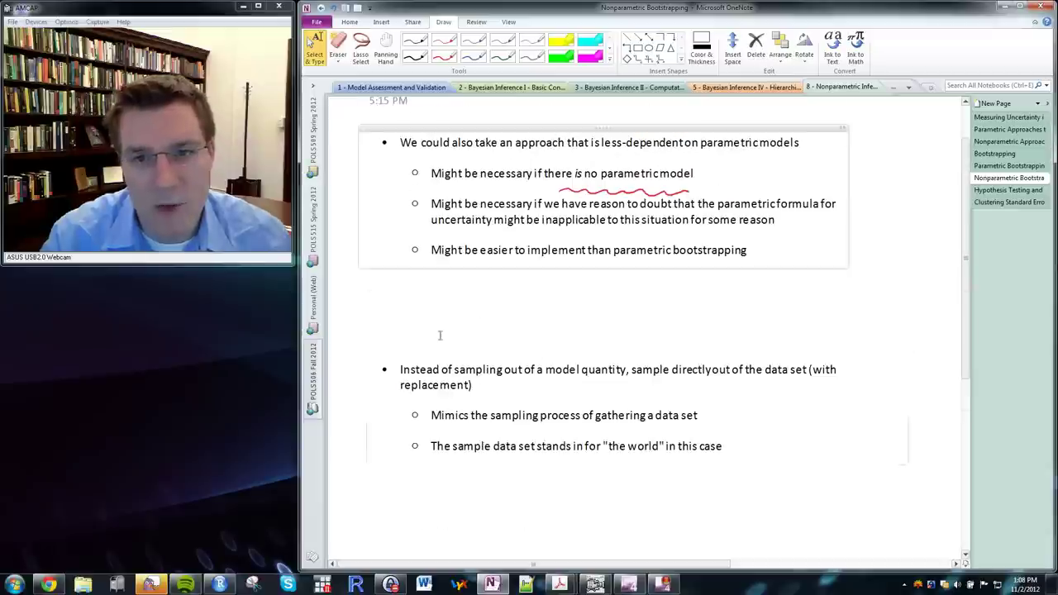
left_click(379, 332)
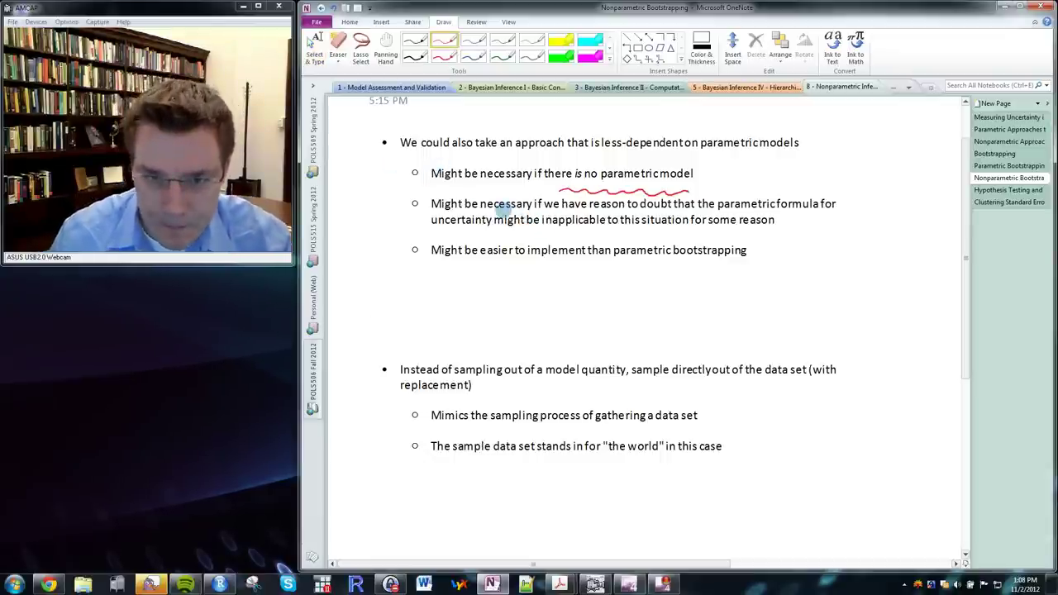
left_click_drag(431, 214, 833, 213)
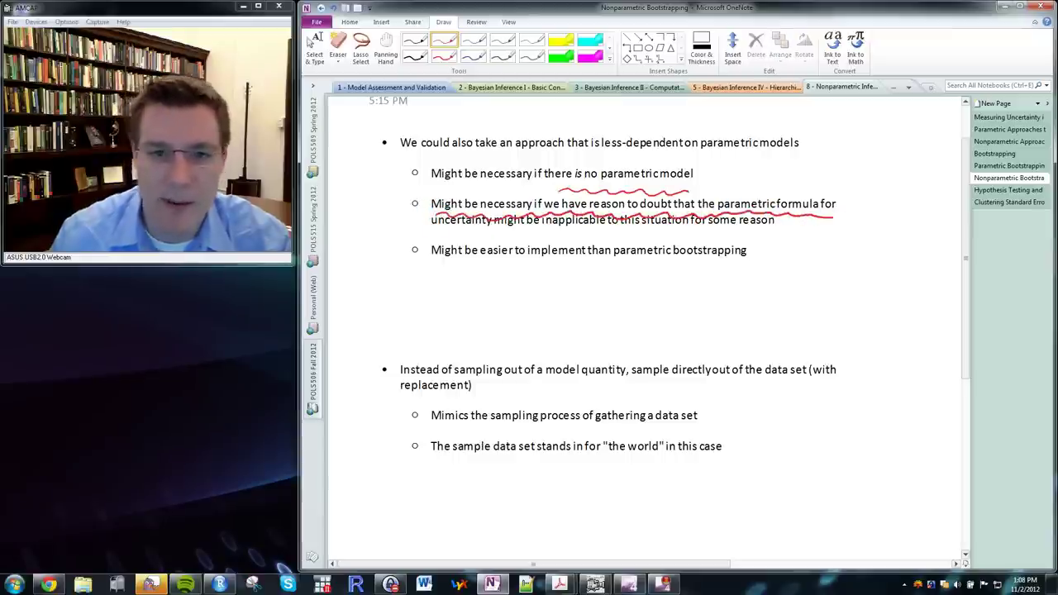
left_click_drag(434, 230, 502, 233)
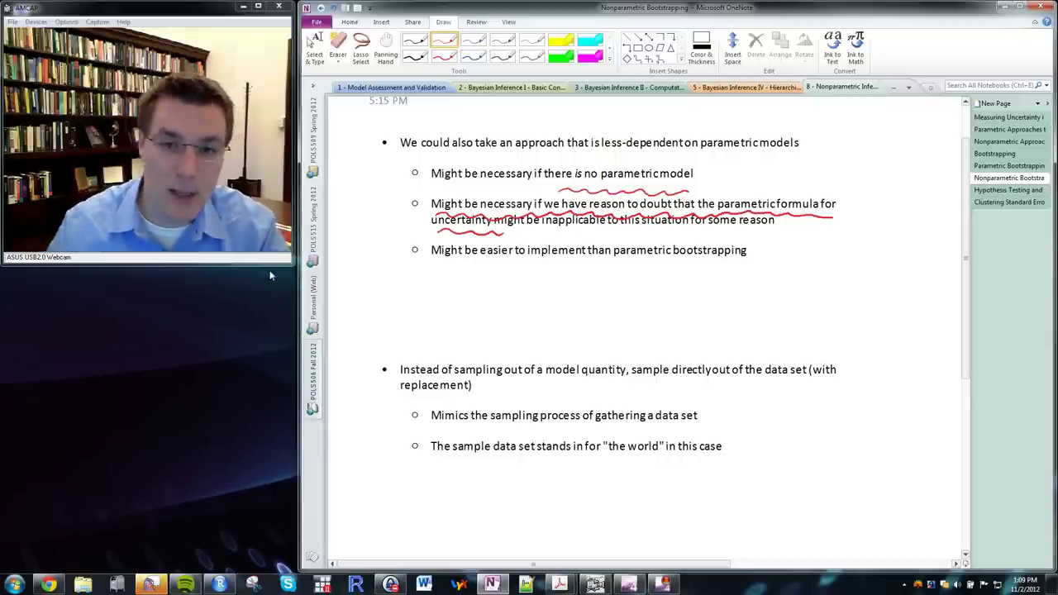
Draw a wavy red underline beneath the sub-bullet "Might be easier to implement than parametric bootstrapping"
left_click_drag(433, 263, 758, 265)
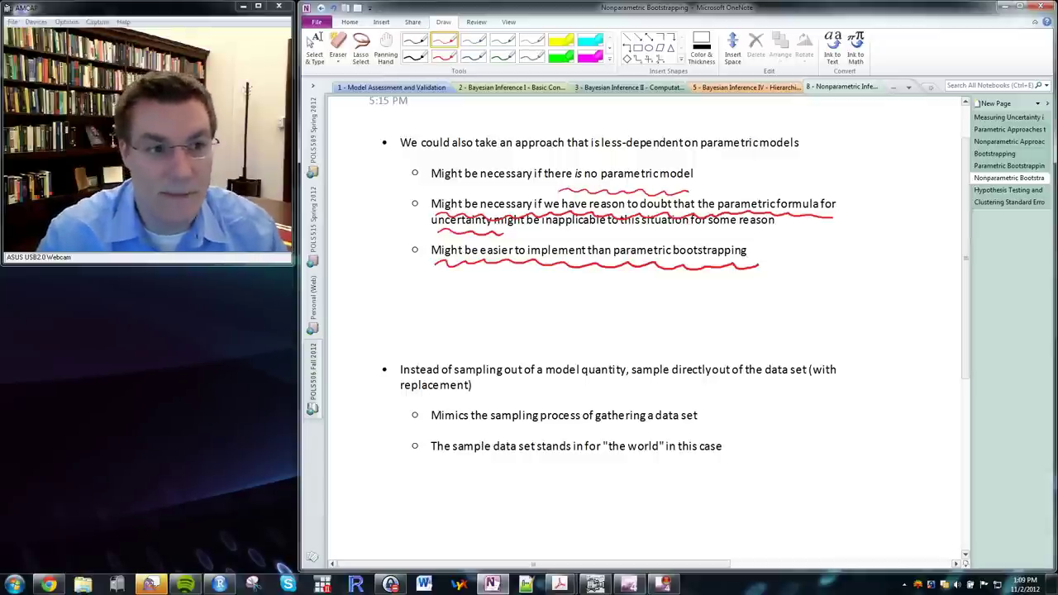
key("Escape")
Underline "sample directly out of the data set" and "with replacement" in red in the bullet about sampling out of a model quantity
scroll(488, 331, "down", 3)
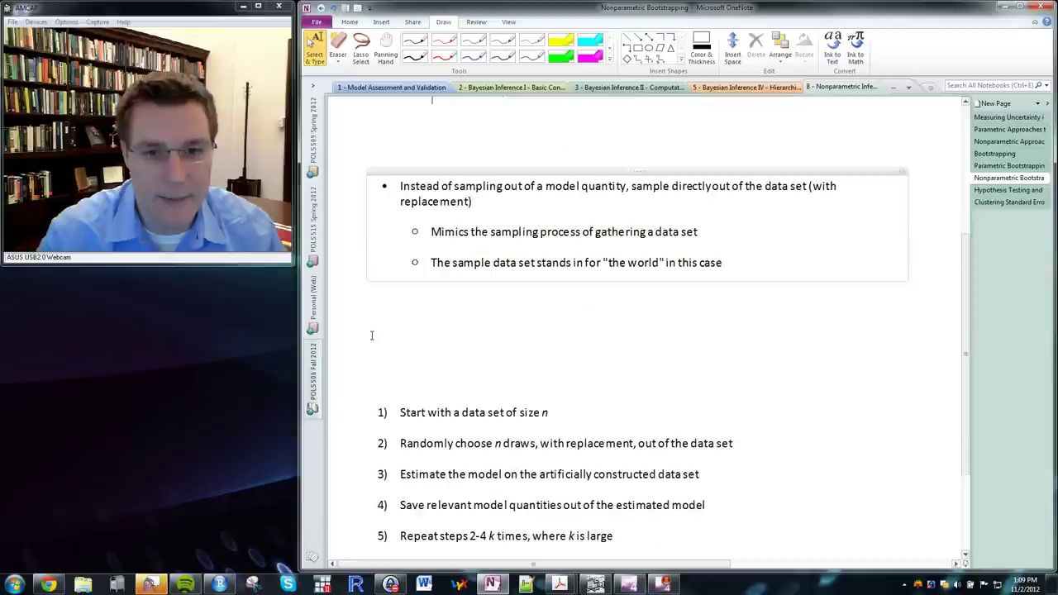
scroll(369, 350, "down", 1)
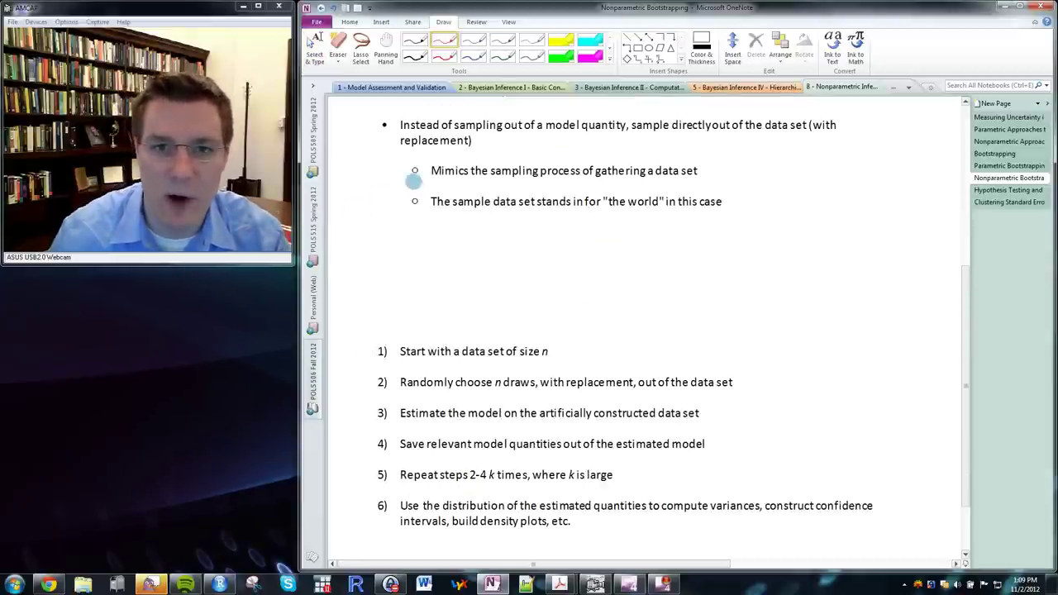
left_click_drag(633, 132, 835, 132)
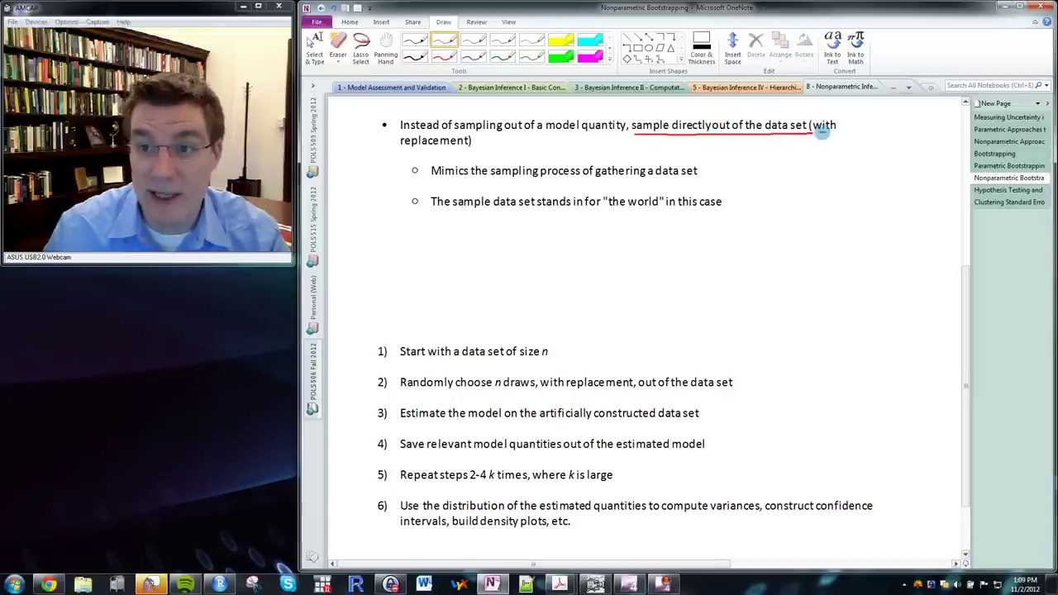
left_click_drag(401, 147, 461, 147)
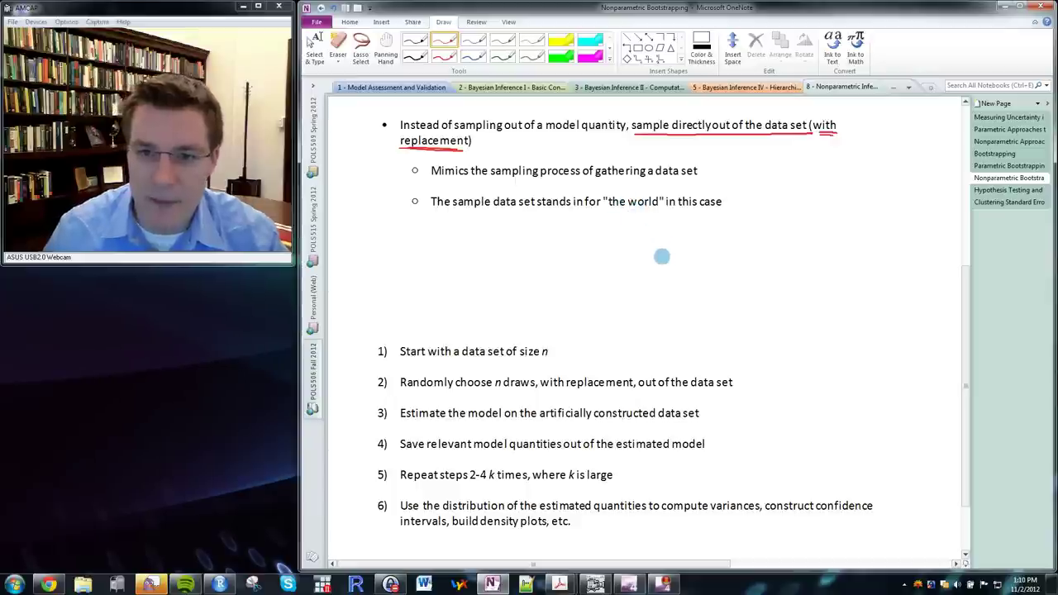
Handwrite a red row beneath the "the world" sub-bullet with the label S followed by x1, x2, x3, an ellipsis and xn
mouse_move(661, 238)
left_mouse_down()
mouse_move(672, 245)
mouse_move(661, 247)
mouse_move(716, 245)
left_mouse_up()
mouse_move(717, 238)
left_mouse_down()
mouse_move(710, 246)
mouse_move(774, 243)
left_mouse_up()
left_click_drag(775, 236, 768, 243)
left_click_drag(777, 238, 777, 248)
left_click(811, 240)
left_click(821, 240)
left_click(831, 240)
left_click_drag(861, 235, 870, 245)
left_click_drag(869, 235, 860, 245)
left_click_drag(876, 242, 886, 246)
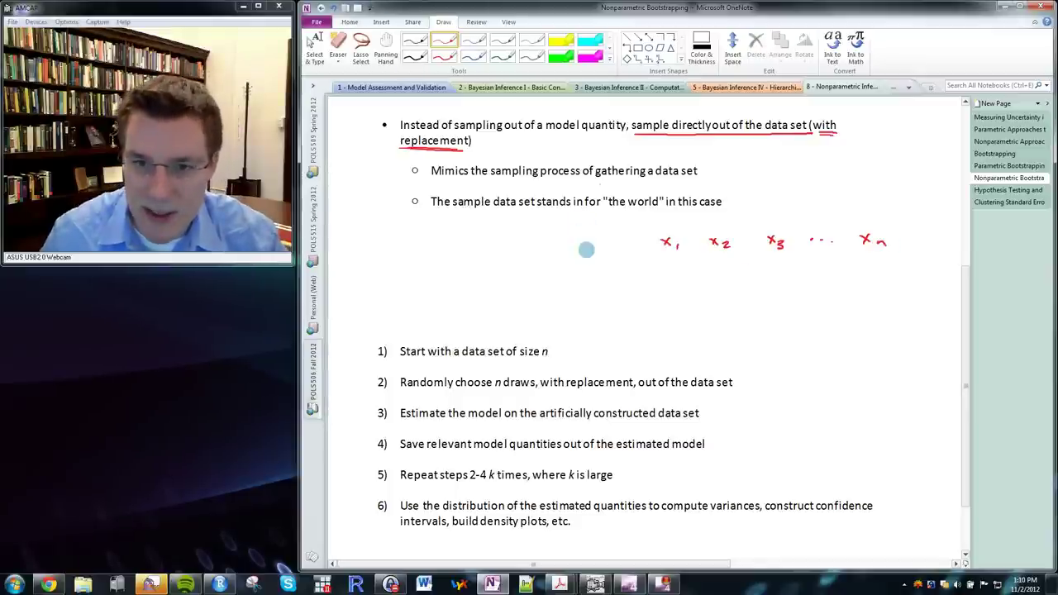
left_click_drag(614, 238, 605, 247)
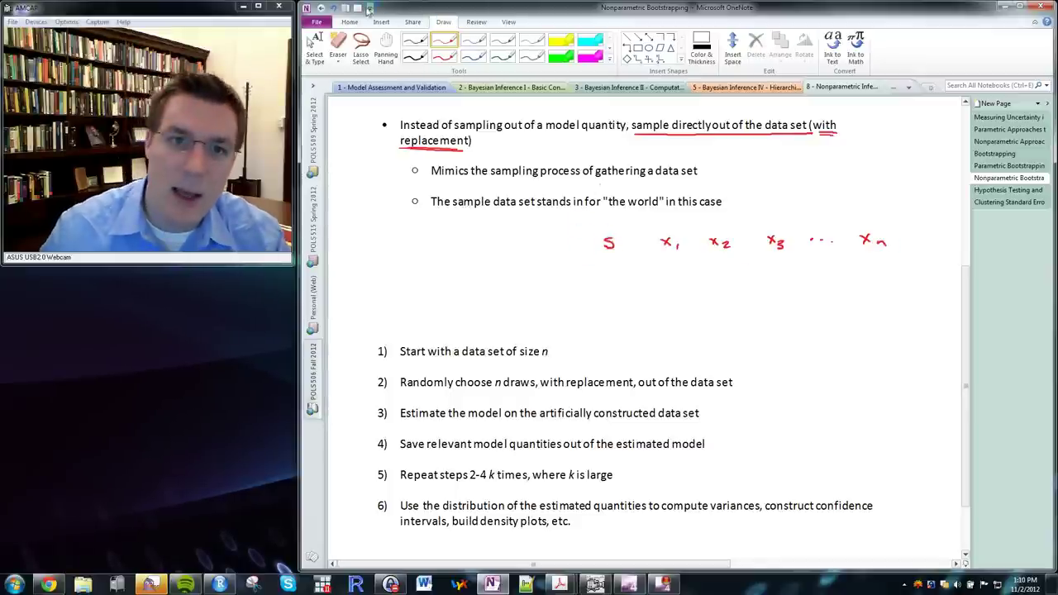
Handwrite a blue column of bootstrap sample labels beneath the S: b1, b2, vertical dots and bk
left_click(474, 43)
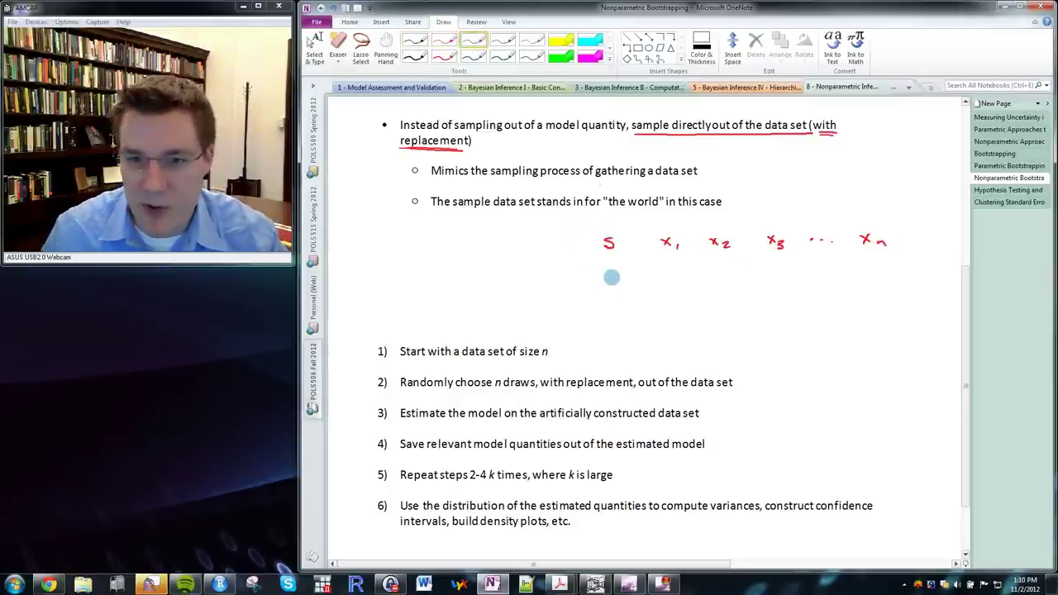
mouse_move(610, 274)
left_mouse_down()
mouse_move(617, 315)
mouse_move(627, 314)
mouse_move(616, 350)
mouse_move(634, 360)
left_mouse_up()
left_click(616, 327)
left_click(617, 330)
left_click(617, 335)
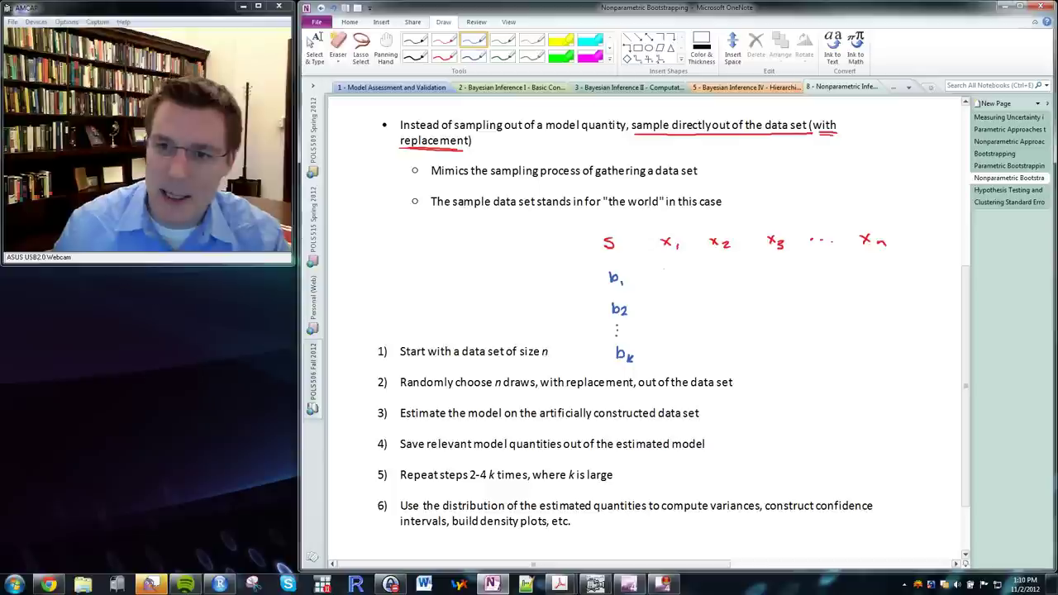
Erase the ellipsis and xn from the red sample row, keeping only x1, x2 and x3
mouse_move(857, 245)
left_mouse_down()
mouse_move(815, 242)
mouse_move(883, 244)
left_mouse_up()
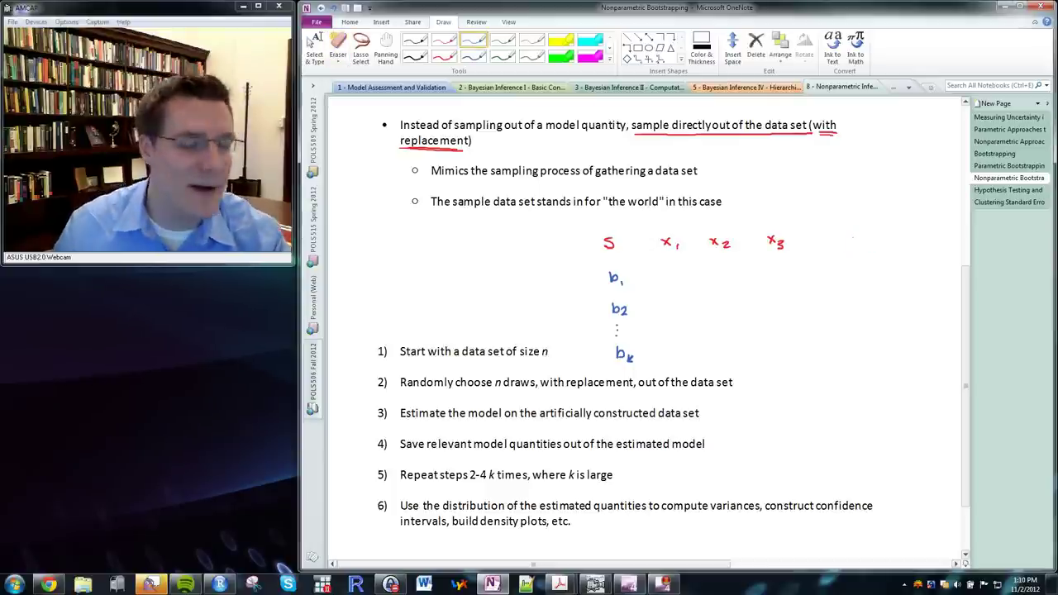
left_click_drag(659, 242, 695, 243)
key("ctrl+z")
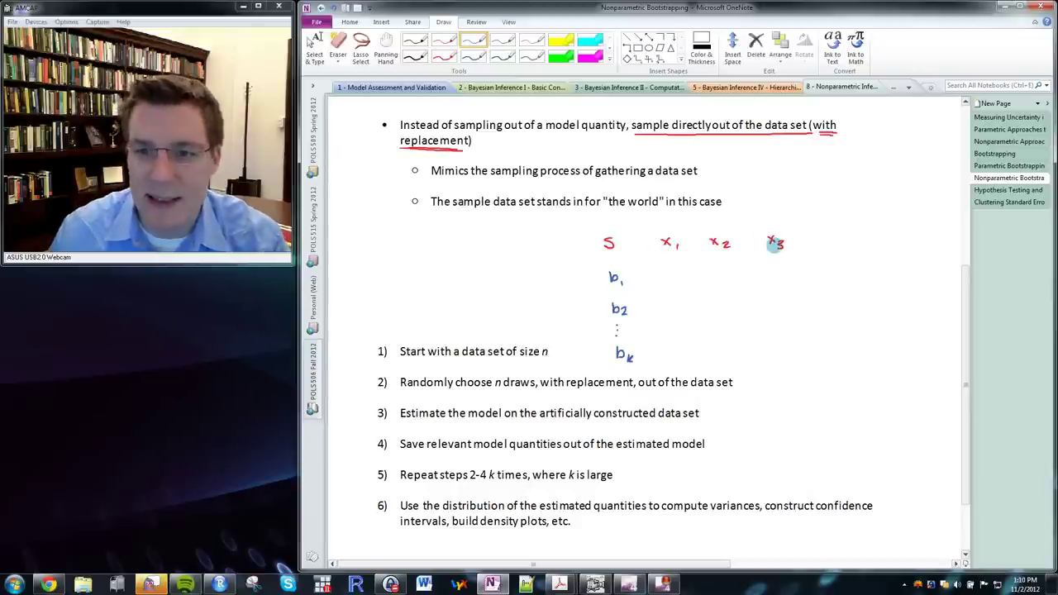